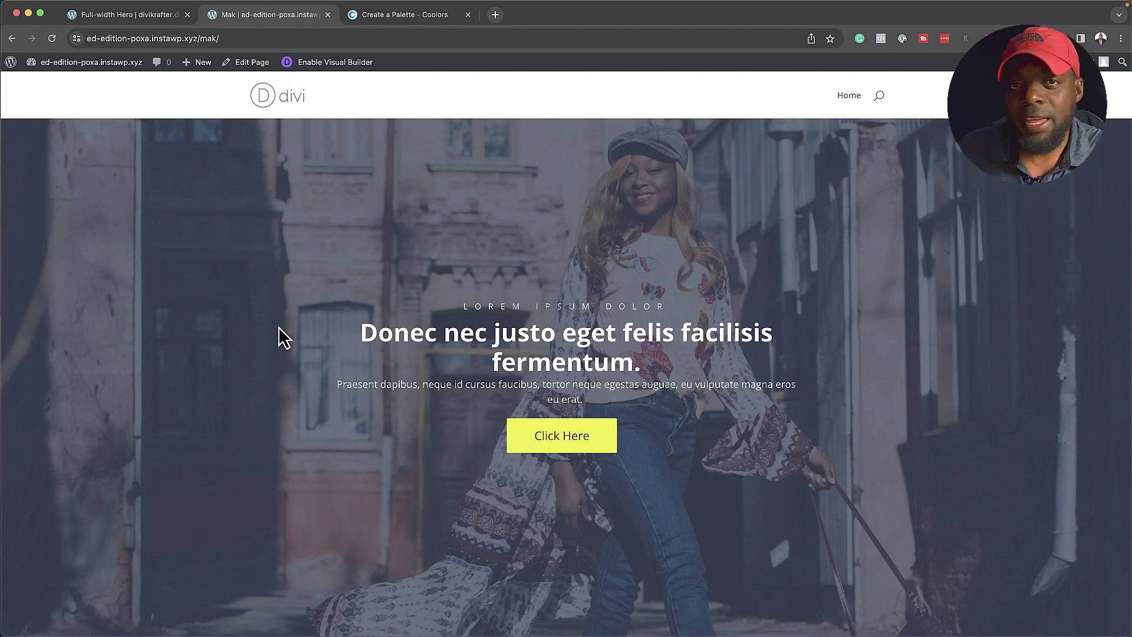
Step: Scroll down and back up through the finished page to preview the hero, service cards and pink section
scroll(278, 327, "down", 2)
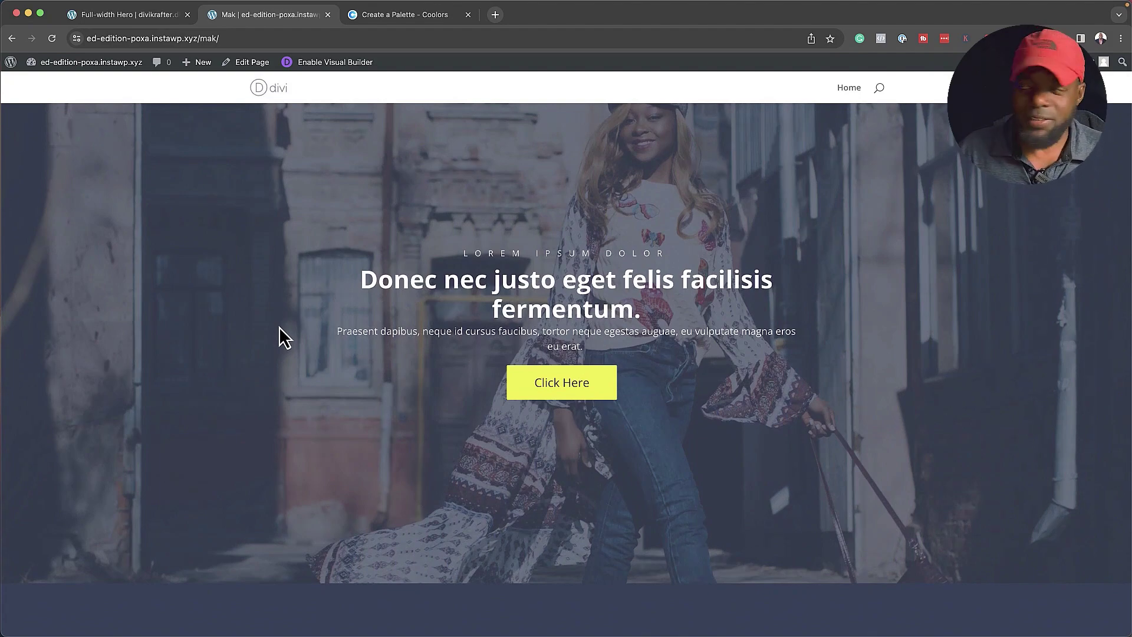
scroll(299, 385, "down", 8)
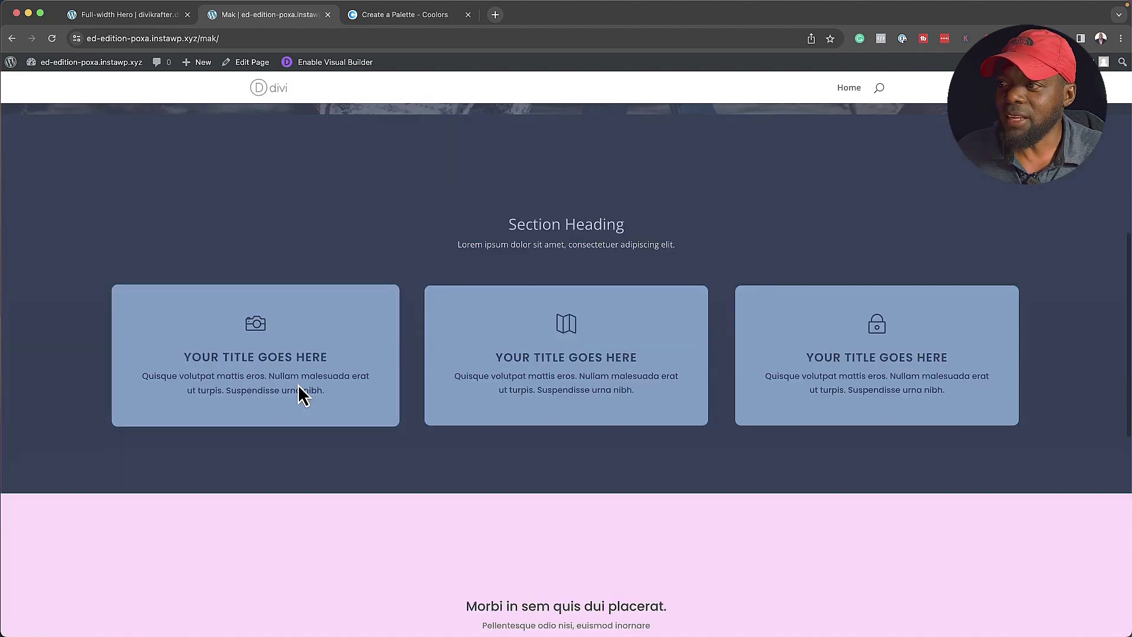
scroll(298, 385, "down", 7)
scroll(297, 386, "up", 5)
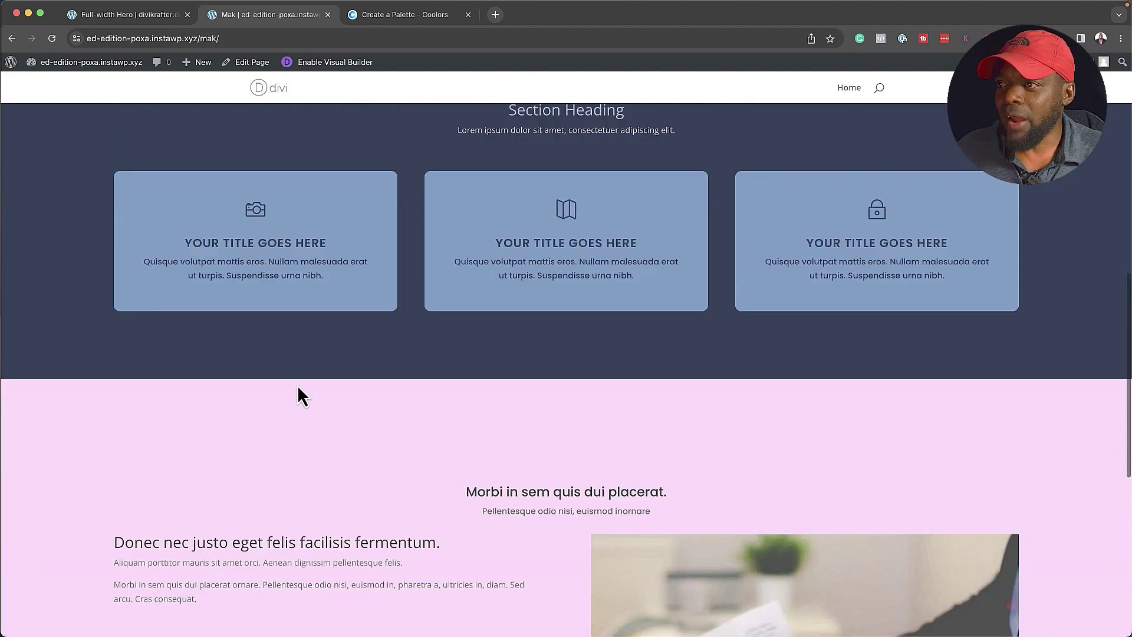
scroll(298, 389, "up", 4)
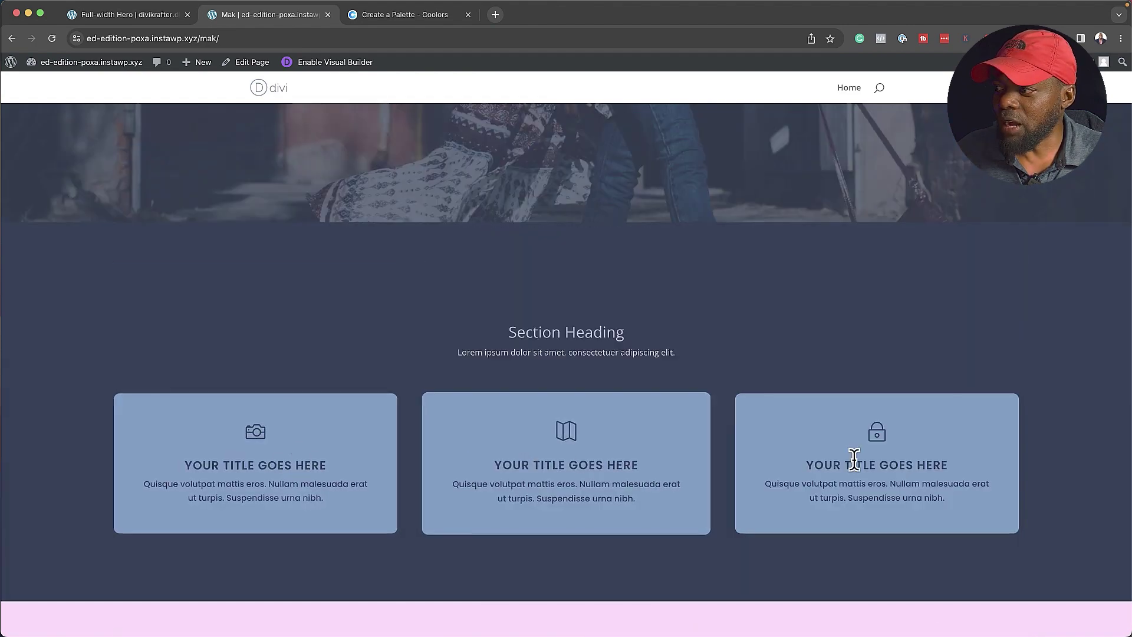
scroll(354, 389, "up", 2)
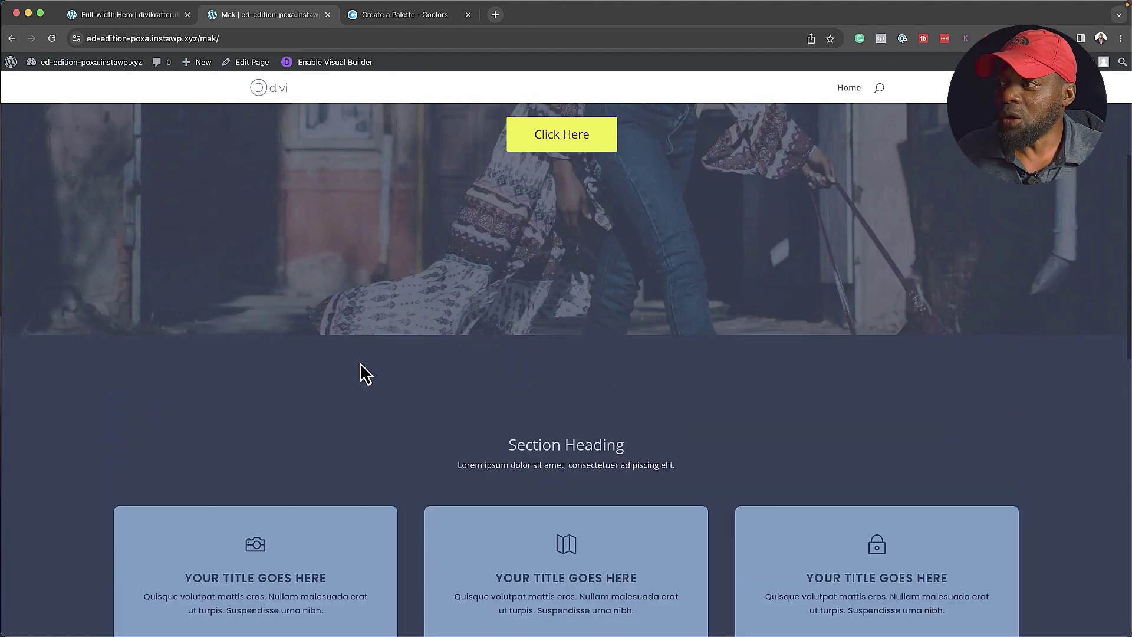
scroll(361, 371, "up", 5)
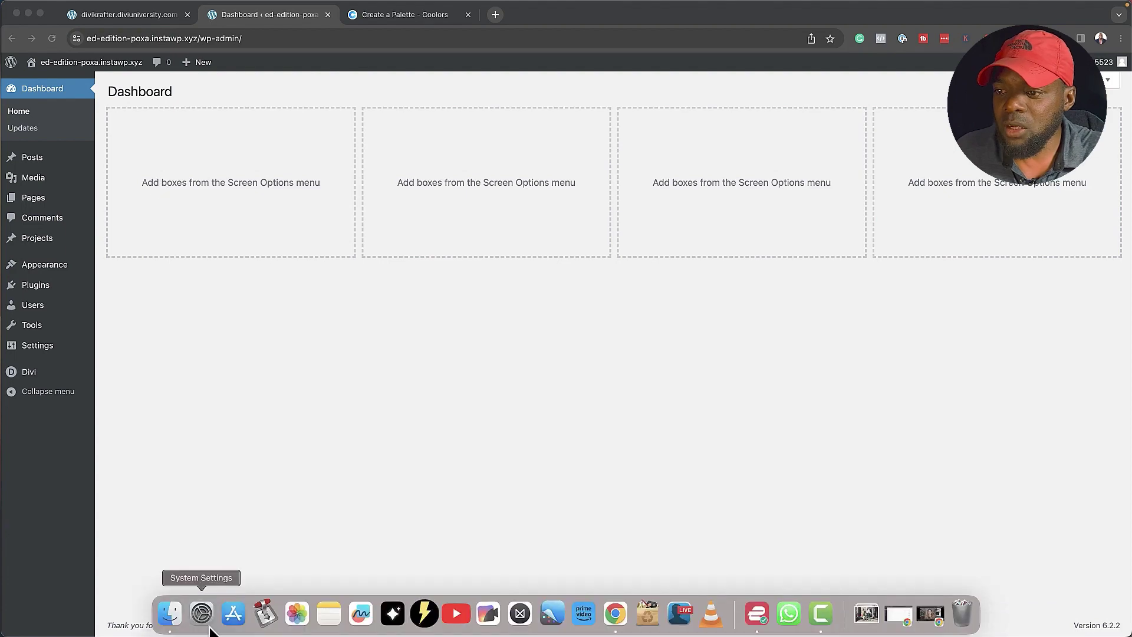
Step: Unzip DK Divi UI Kit.zip on the Desktop into DK Divi UI Kit.json, then return to Chrome
left_click(173, 619)
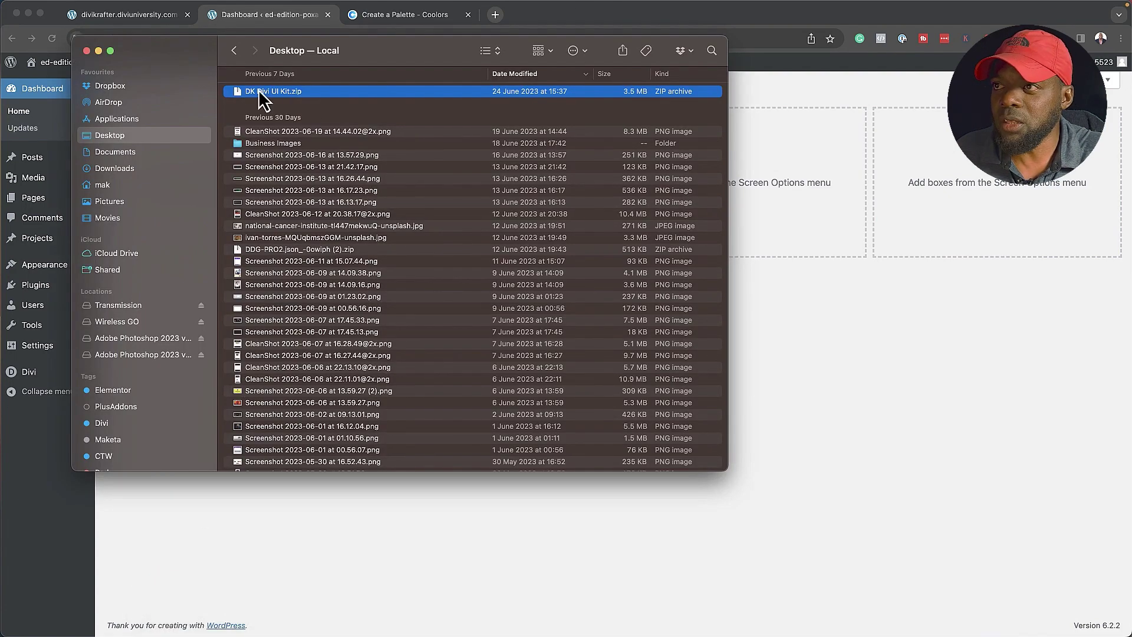
left_click_drag(359, 61, 446, 145)
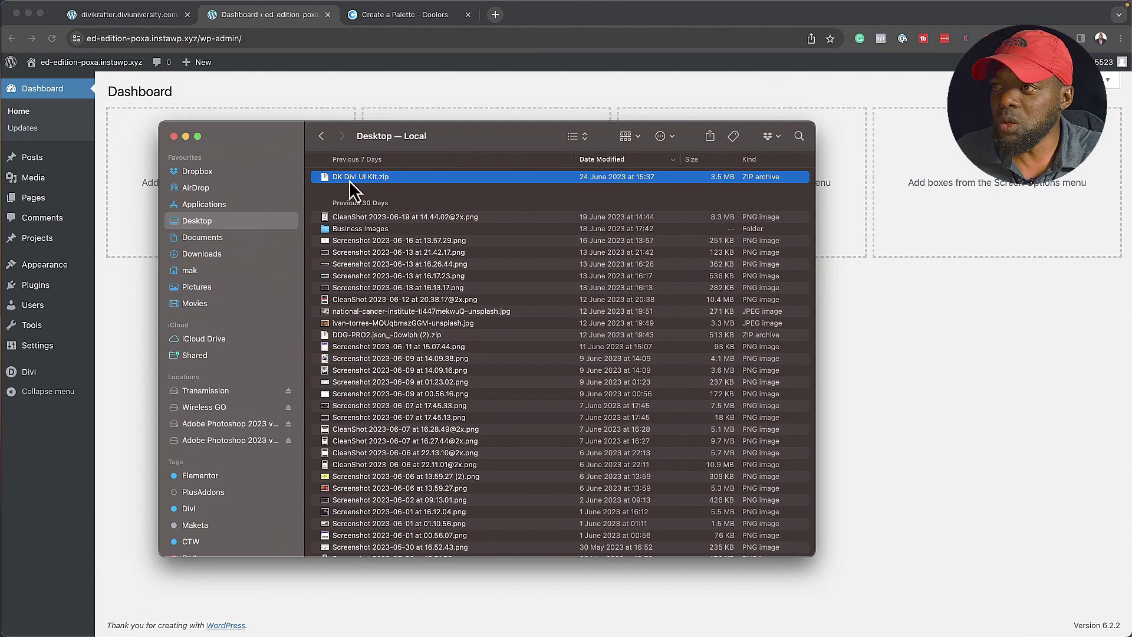
double_click(326, 179)
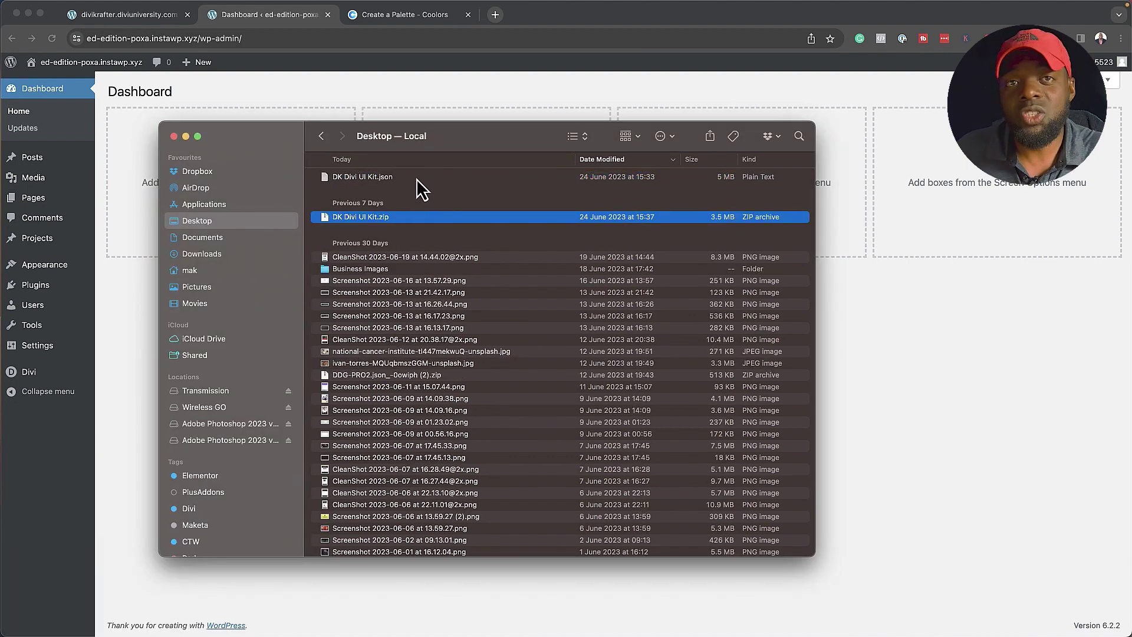
left_click(296, 90)
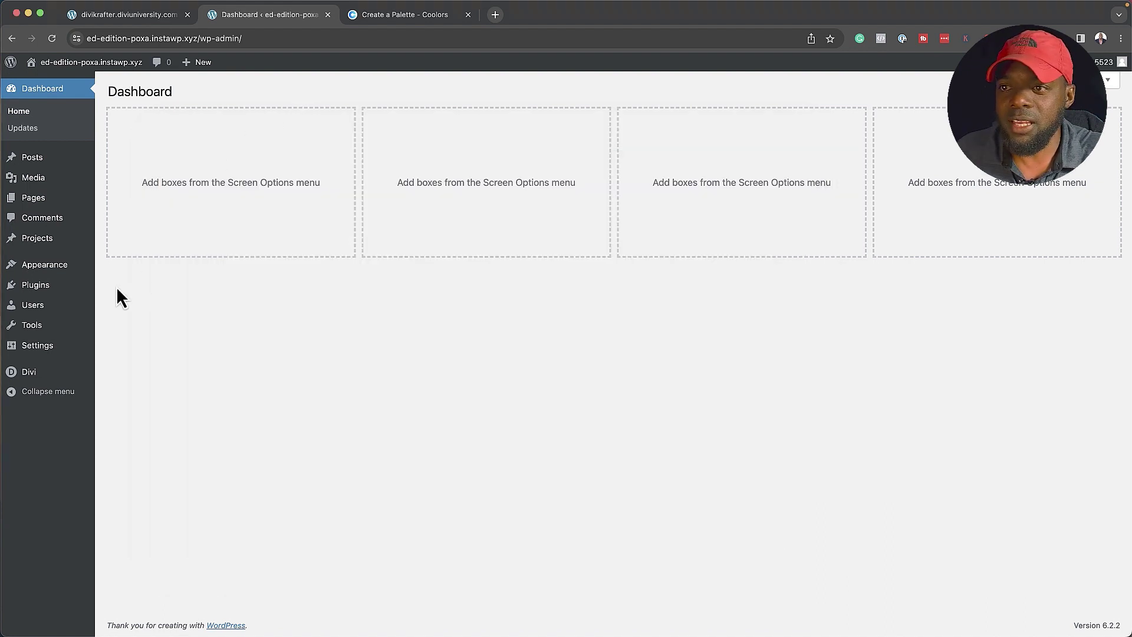
Step: Open the Divi Library's Import & Export dialog on its Import tab
mouse_move(36, 374)
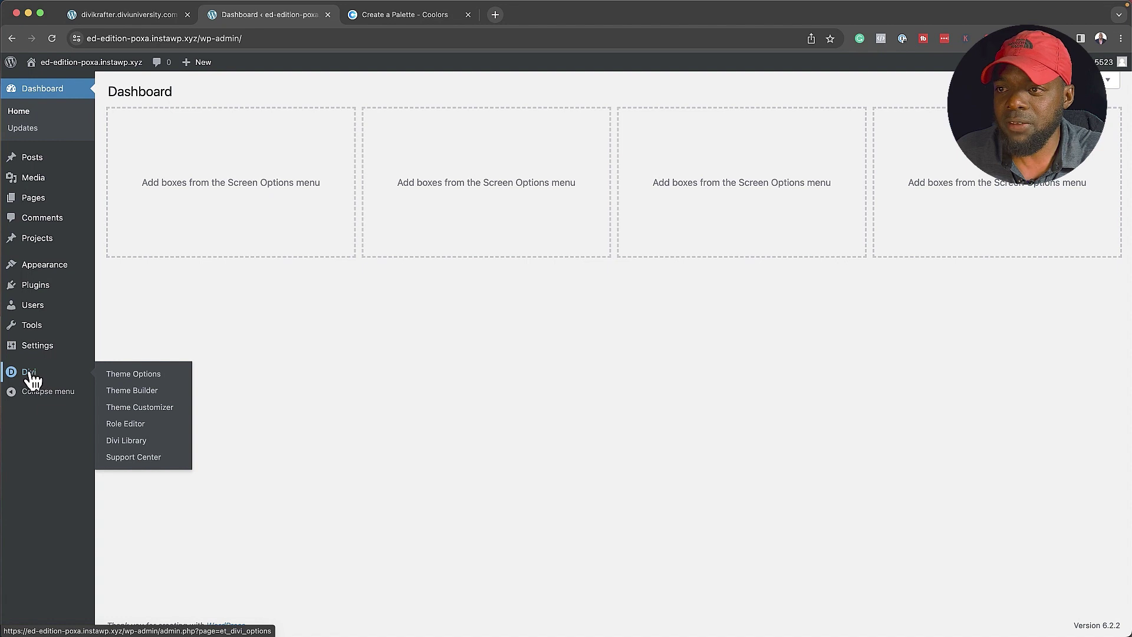
left_click(145, 450)
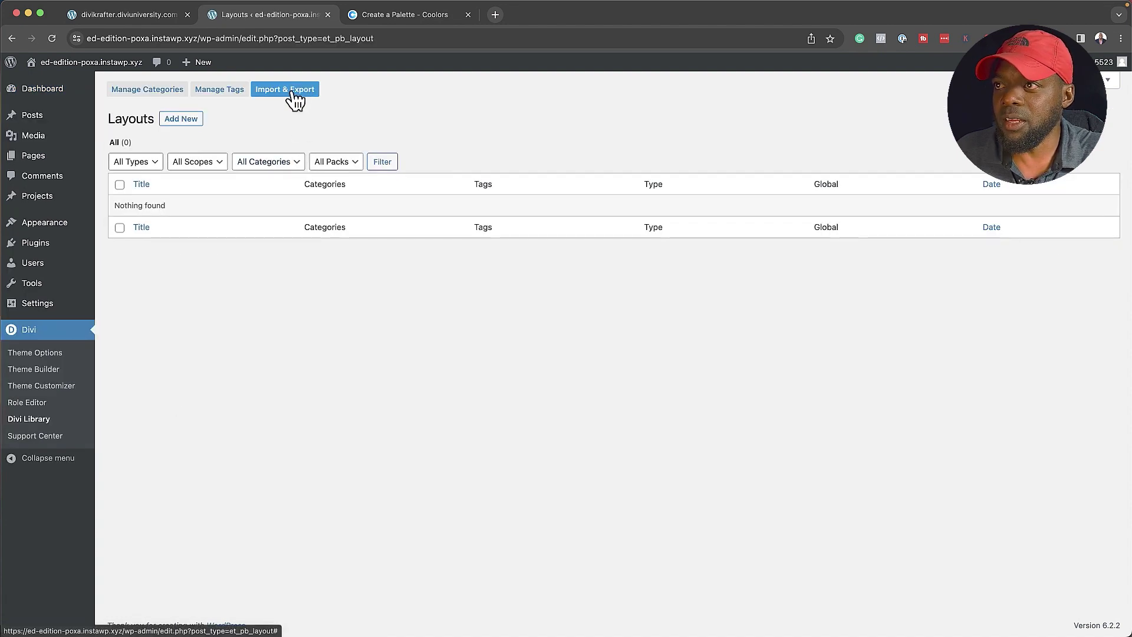
left_click(291, 91)
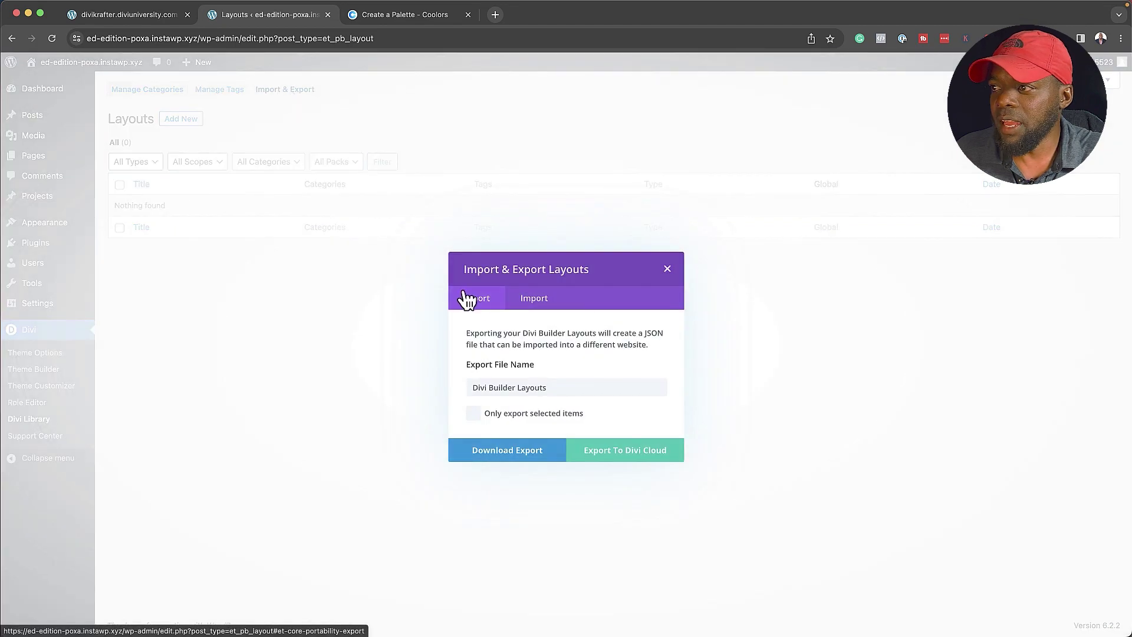
left_click(538, 309)
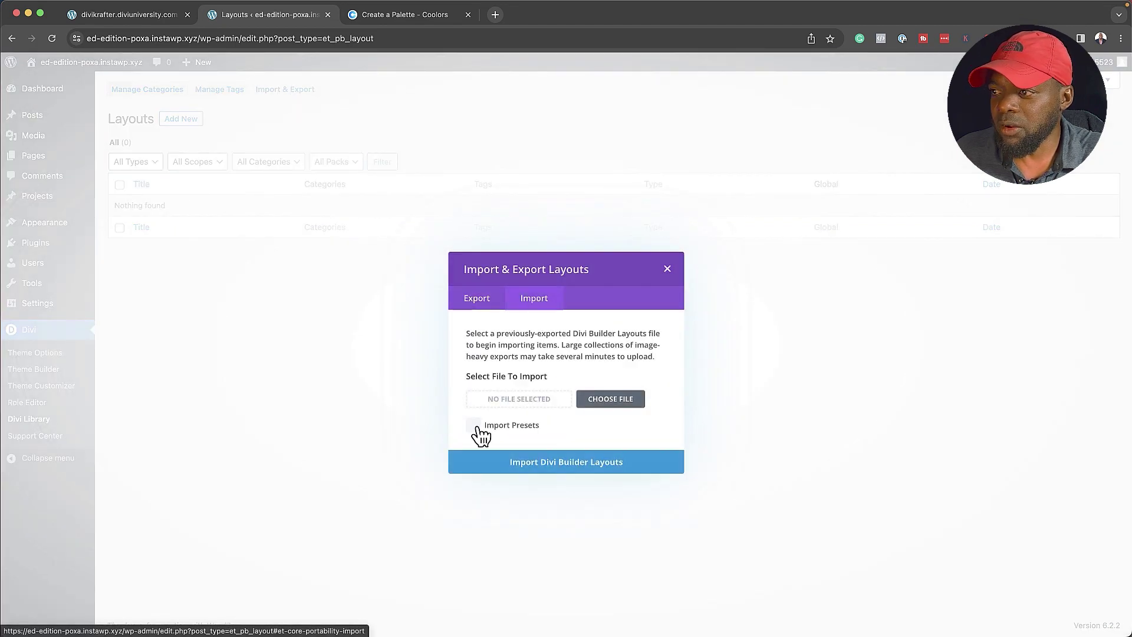
Step: Import DK Divi UI Kit.json into the Divi Library with Import Presets enabled
left_click(474, 426)
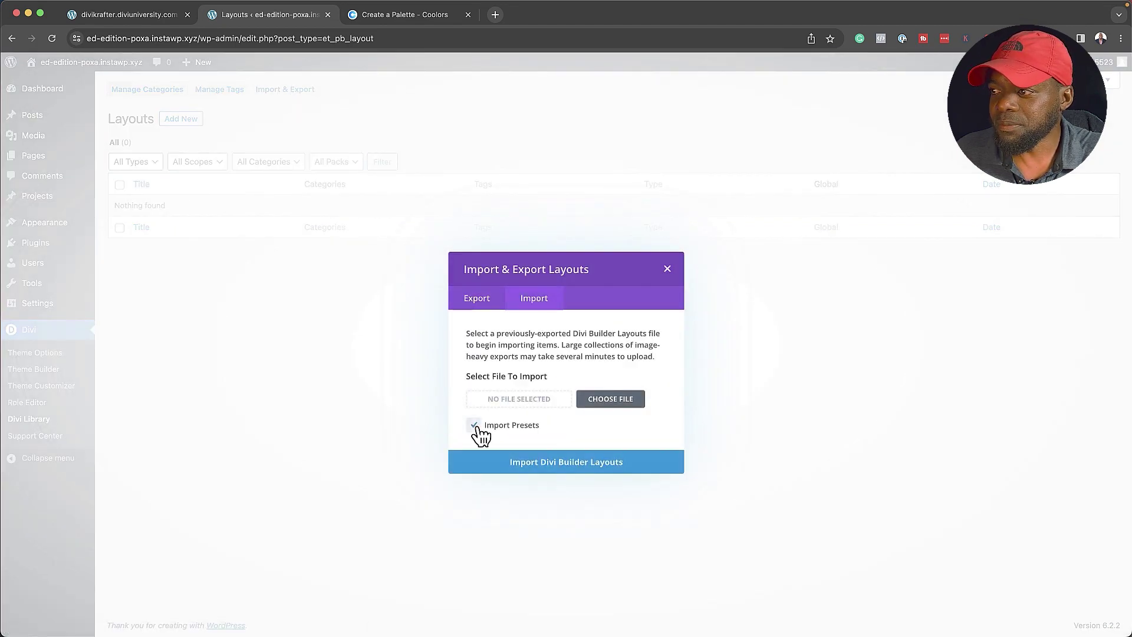
left_click(613, 401)
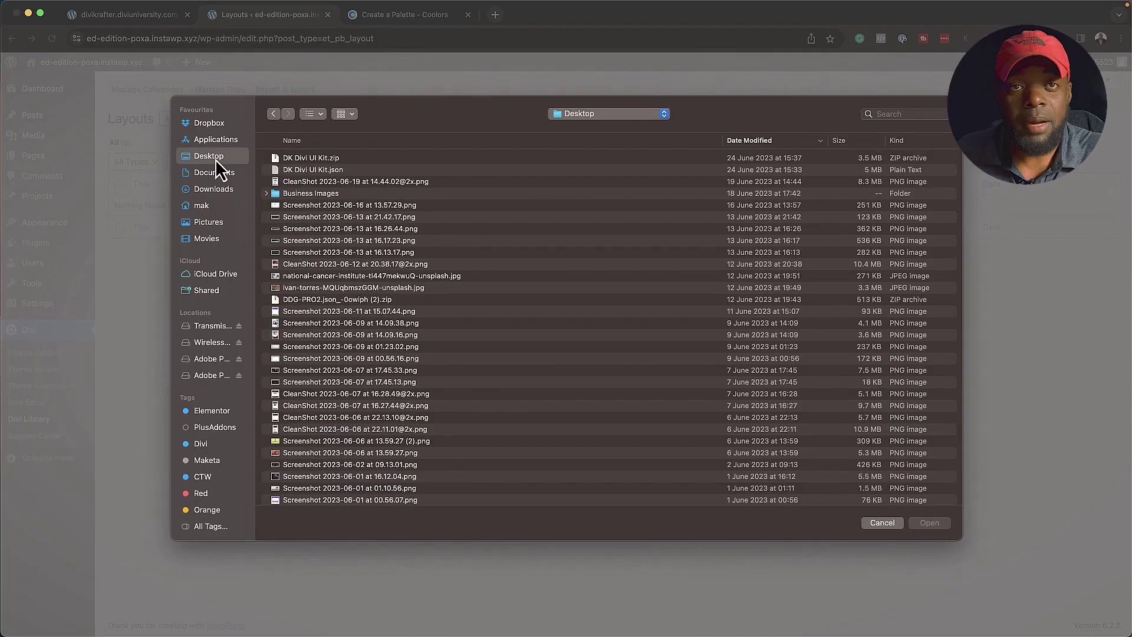
left_click(355, 172)
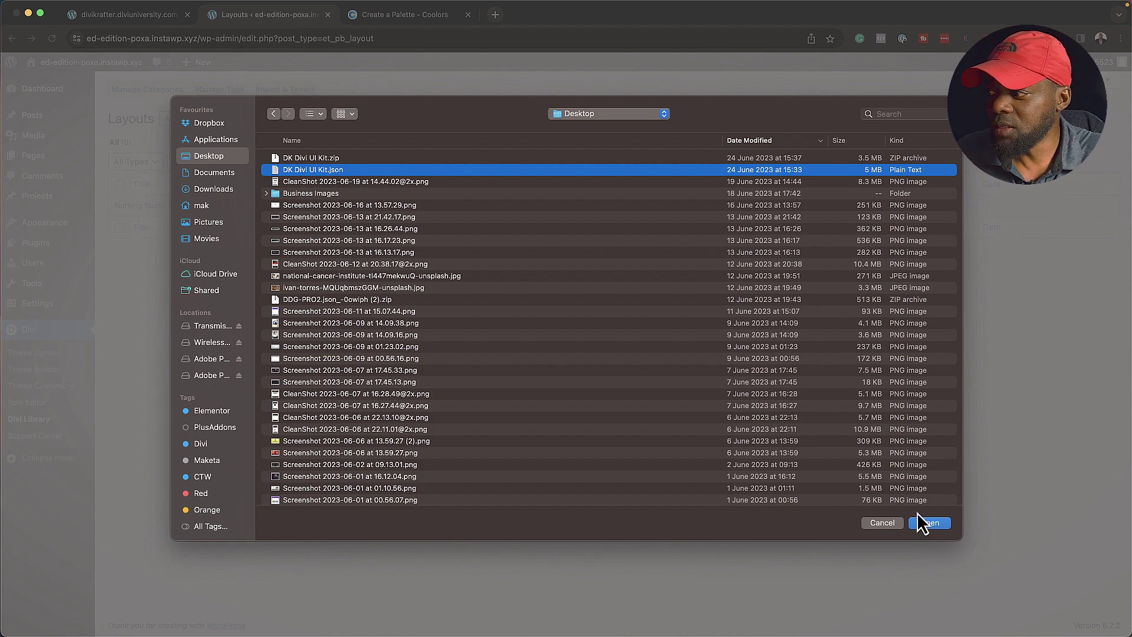
left_click(930, 523)
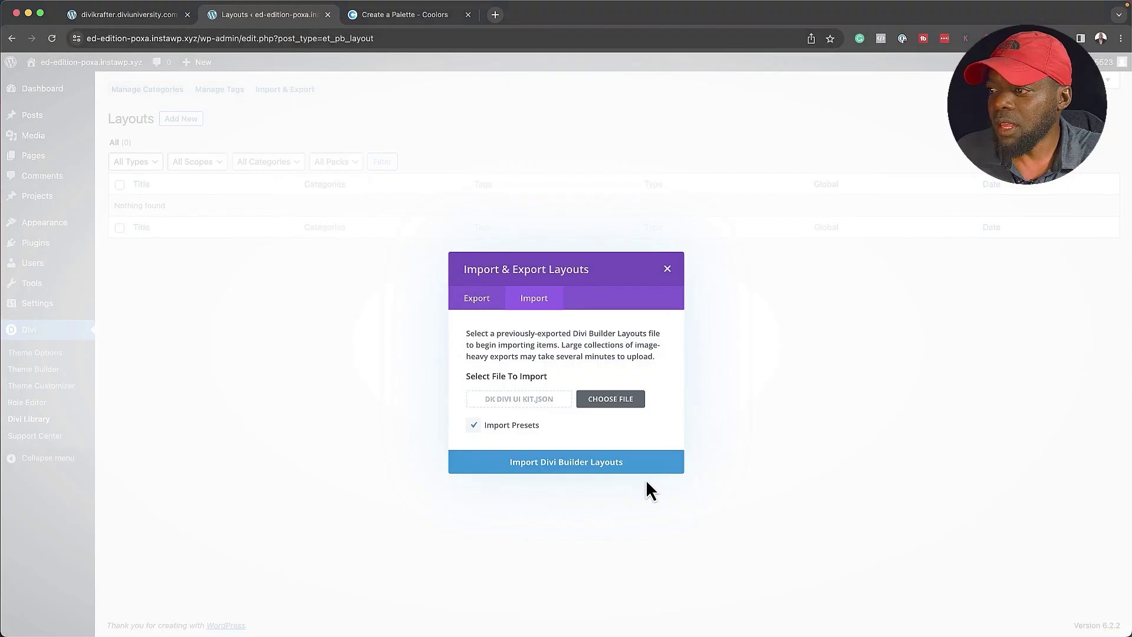
left_click(583, 472)
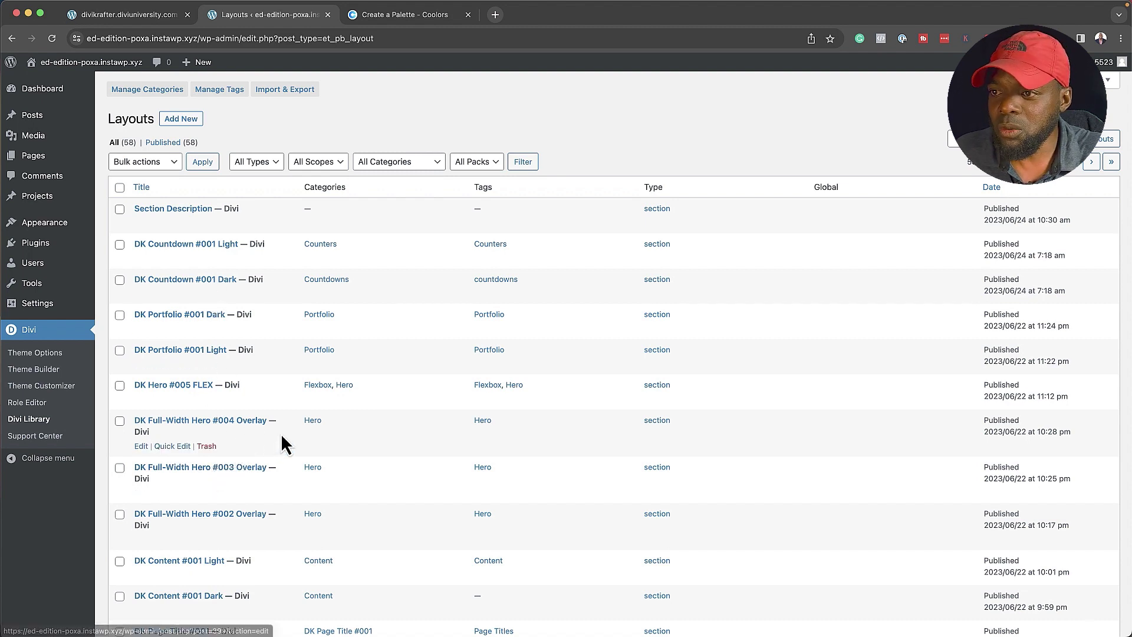
Step: Open DK Full-Width Hero #004 Overlay in the builder and preview it in Desktop View
left_click(141, 447)
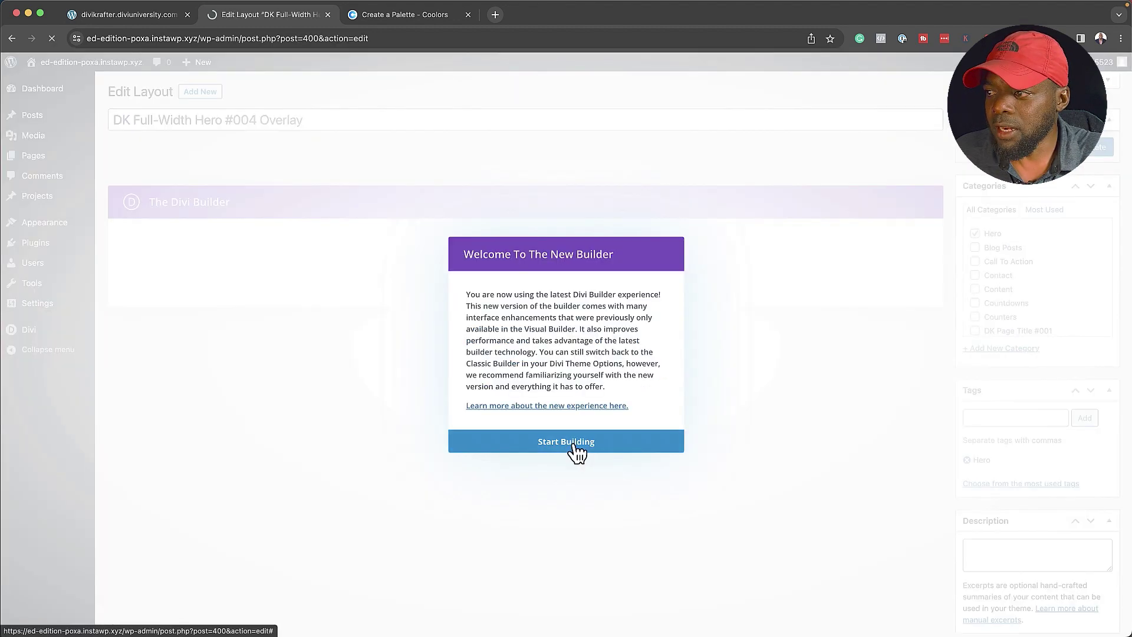
left_click(573, 442)
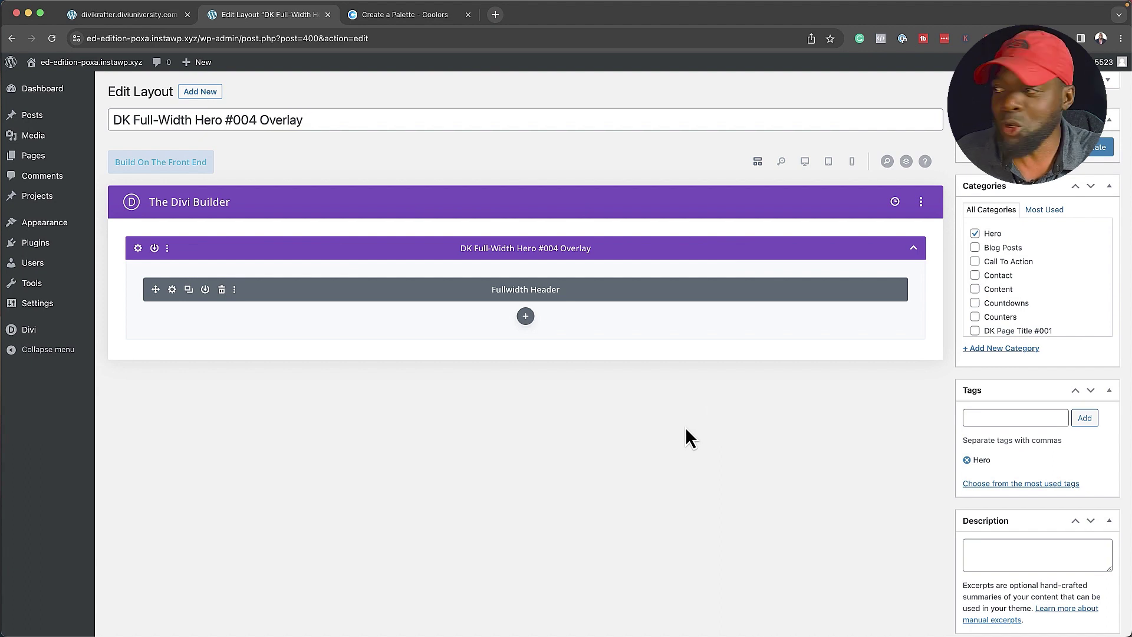
left_click(805, 161)
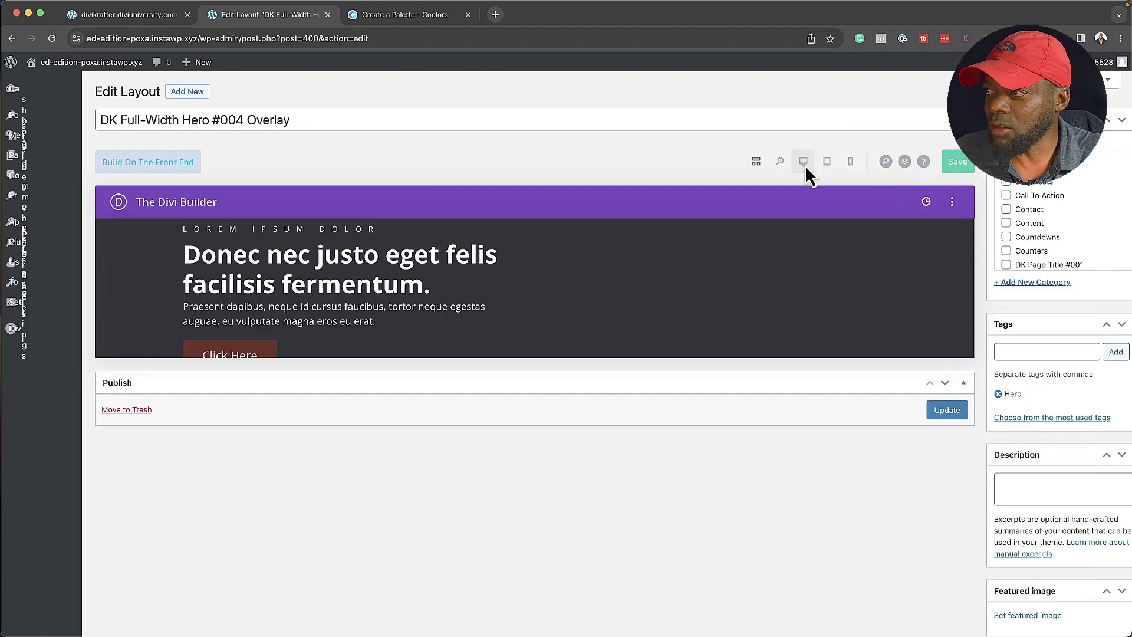
scroll(507, 362, "down", 6)
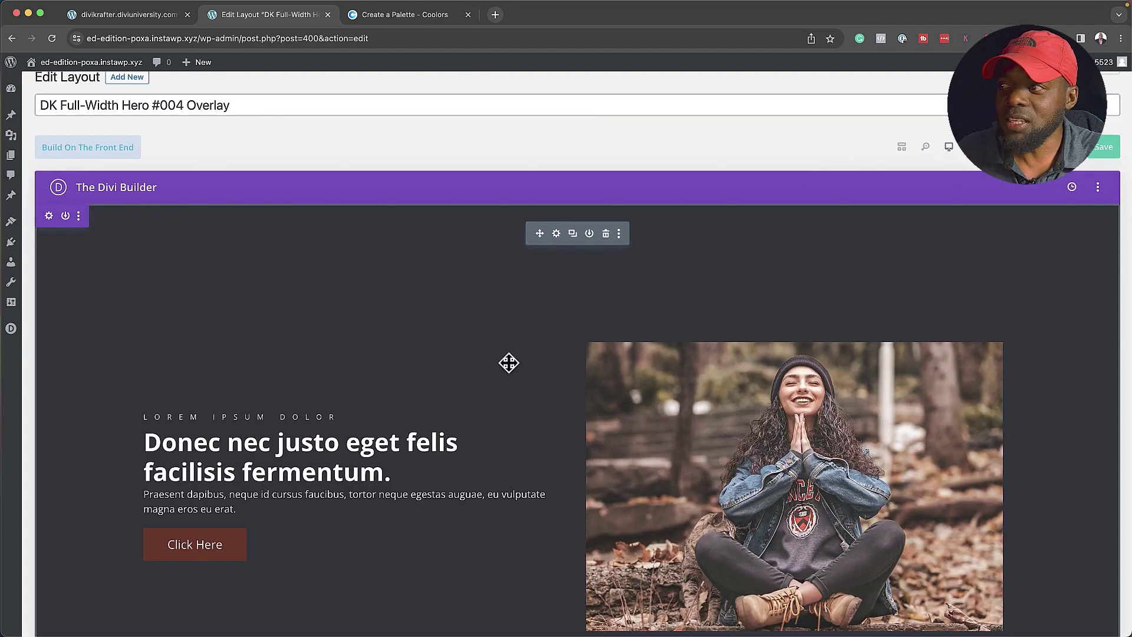
scroll(506, 365, "up", 5)
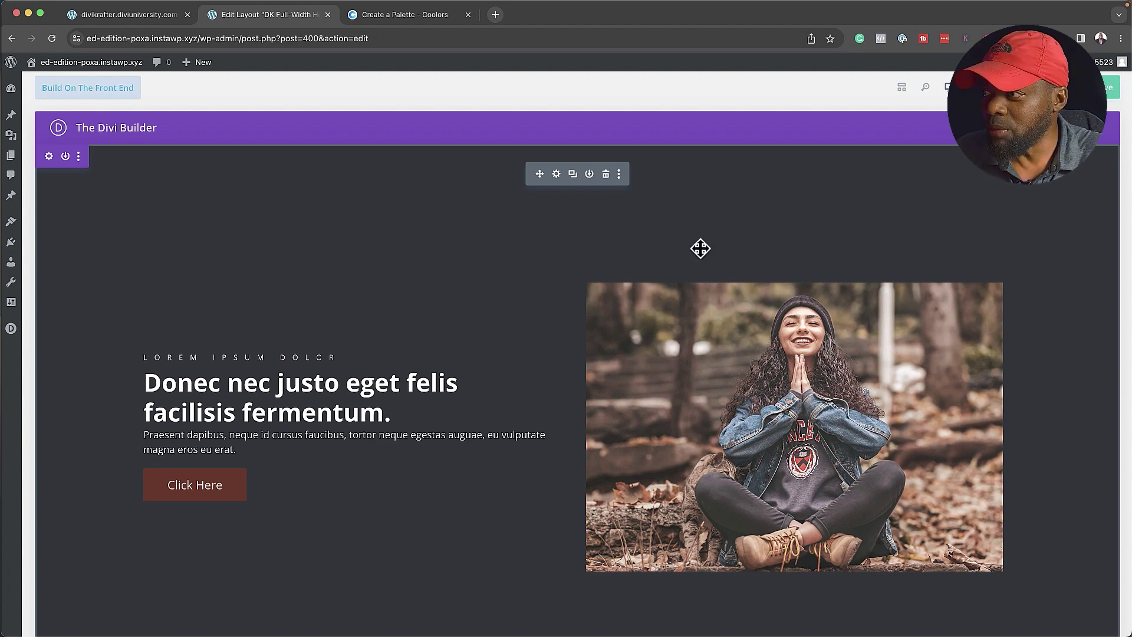
Step: Swap the fullwidth header image for the photo of the woman seated on steps
left_click(557, 174)
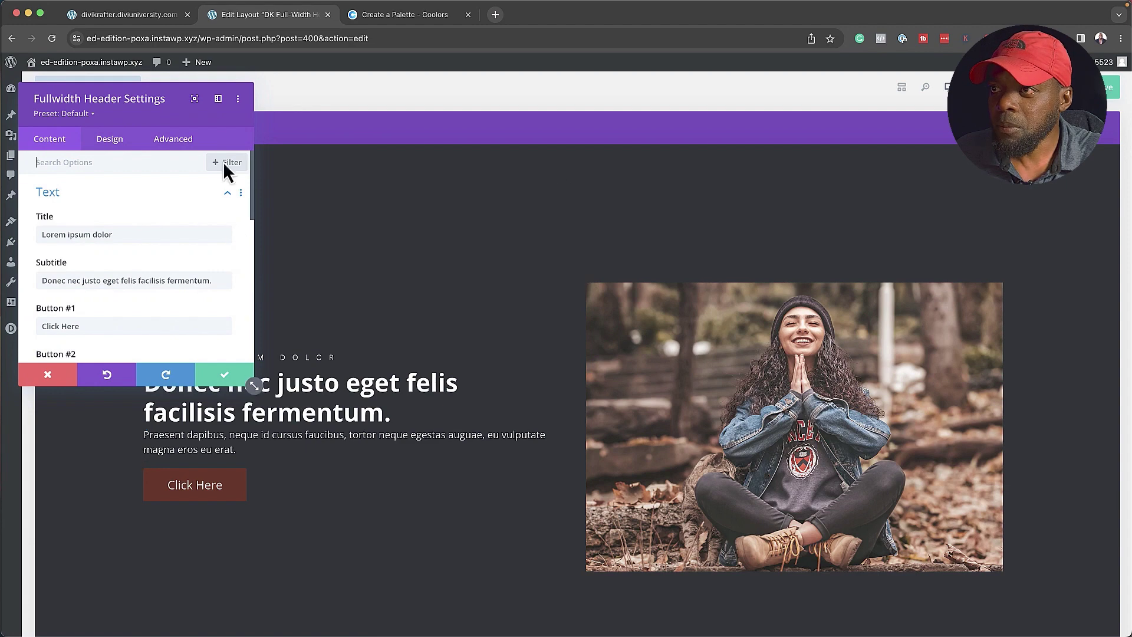
left_click(218, 99)
scroll(920, 413, "down", 10)
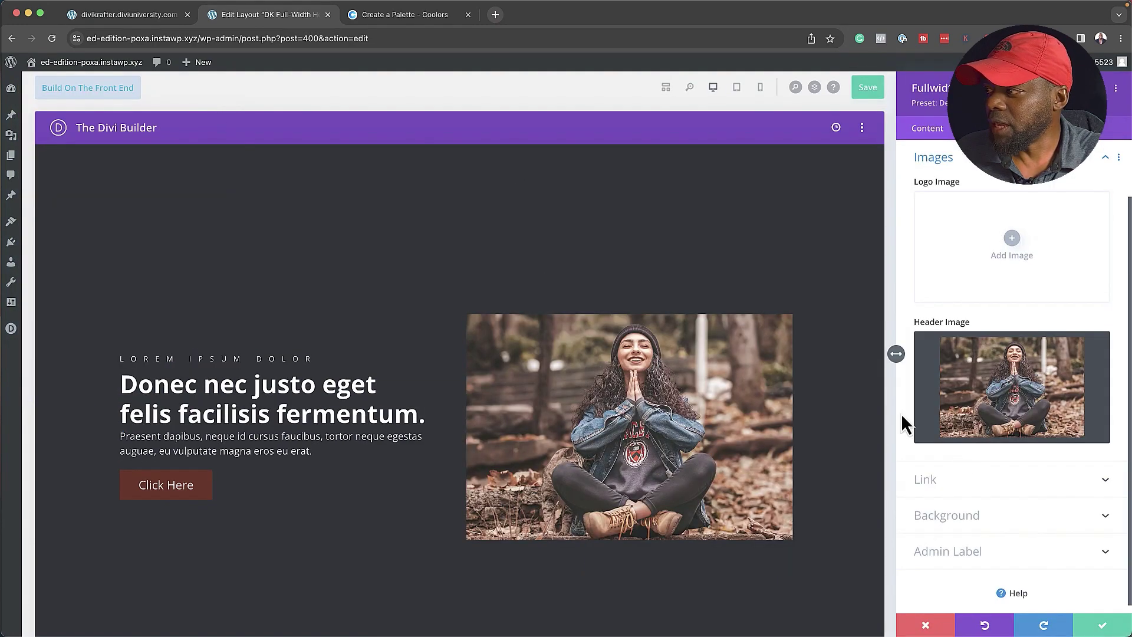
left_click(1029, 391)
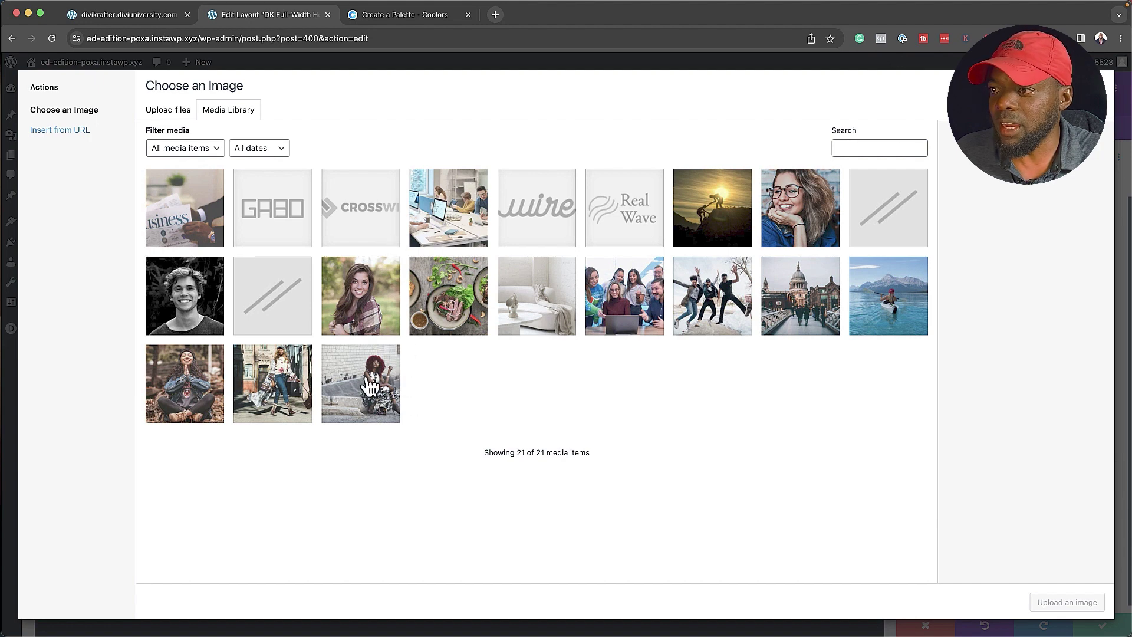
left_click(364, 391)
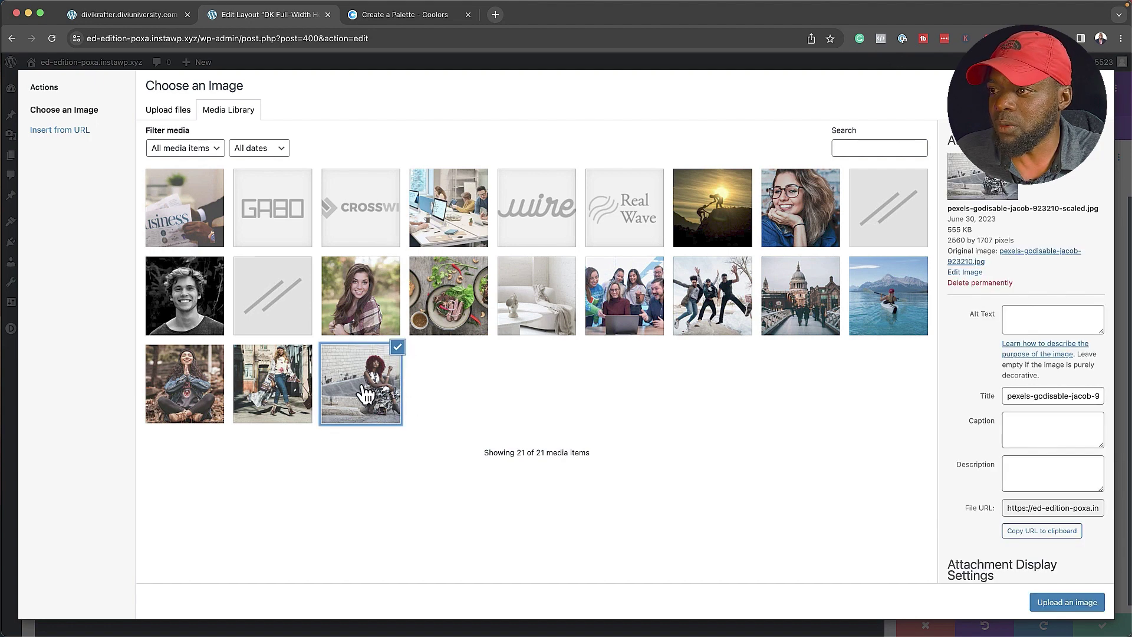
left_click(1067, 602)
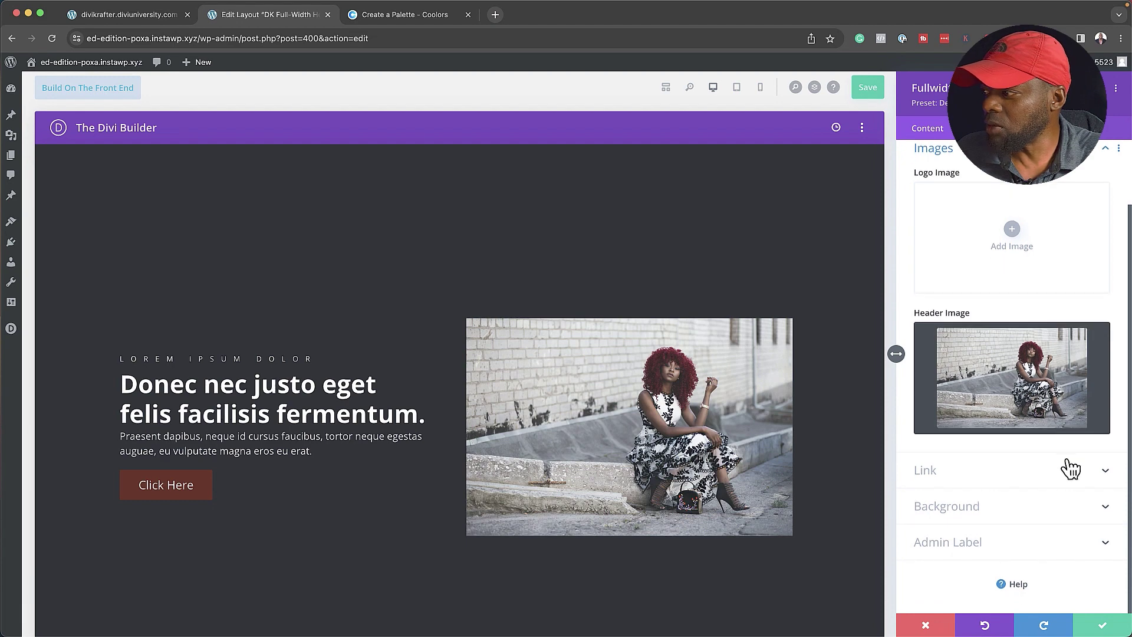
Step: Change the hero background colour from charcoal to dark maroon and save the layout
left_click(972, 515)
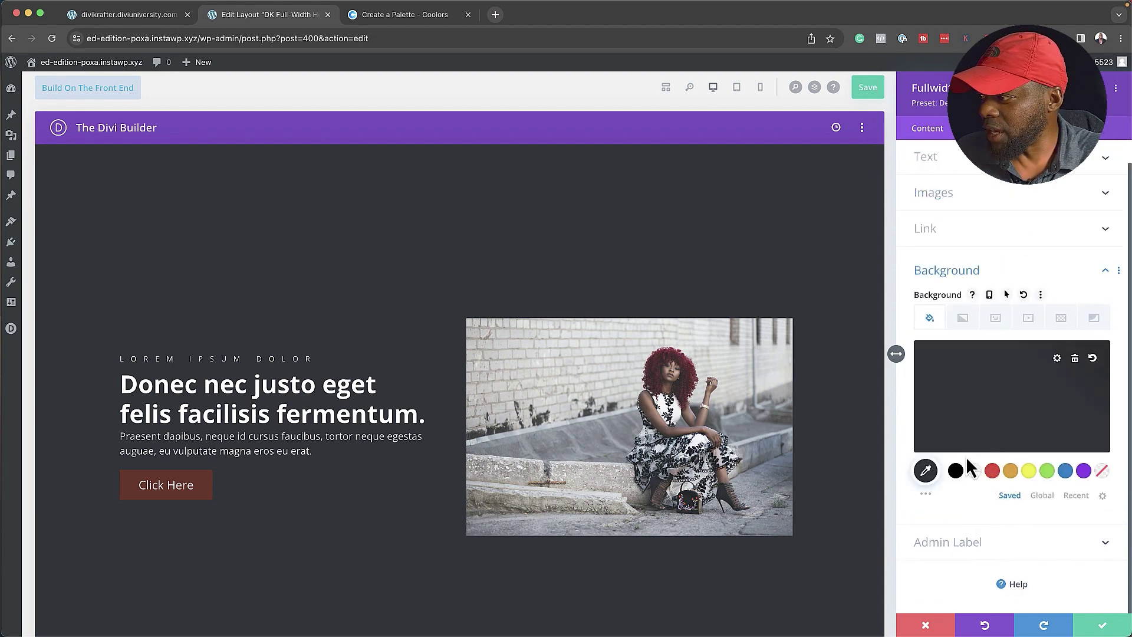
left_click(1003, 411)
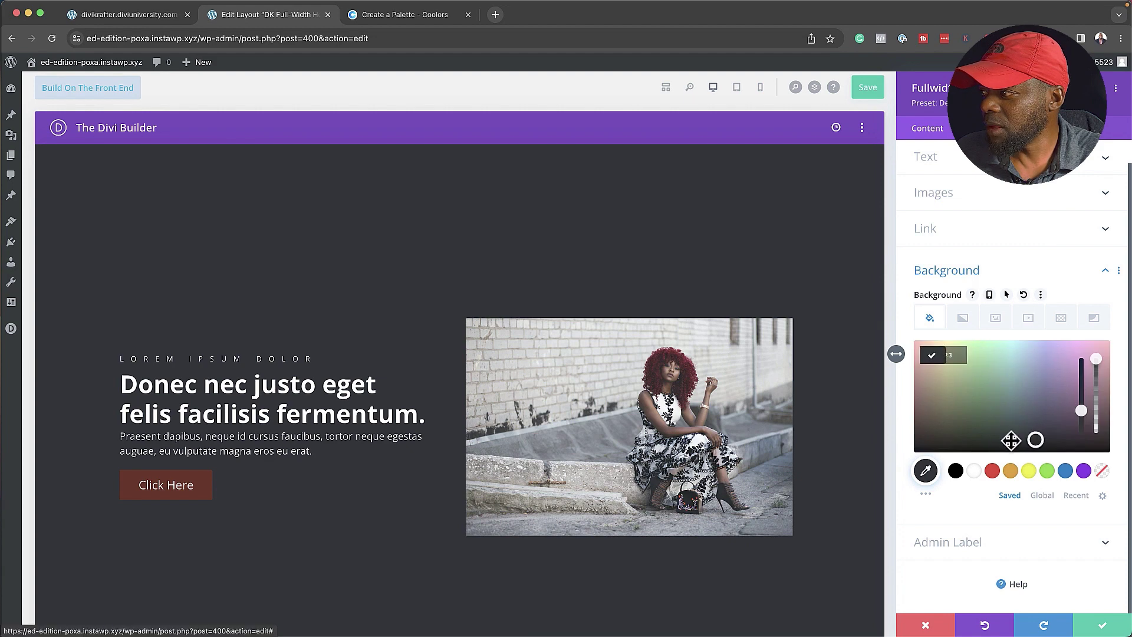
left_click_drag(1010, 440, 906, 423)
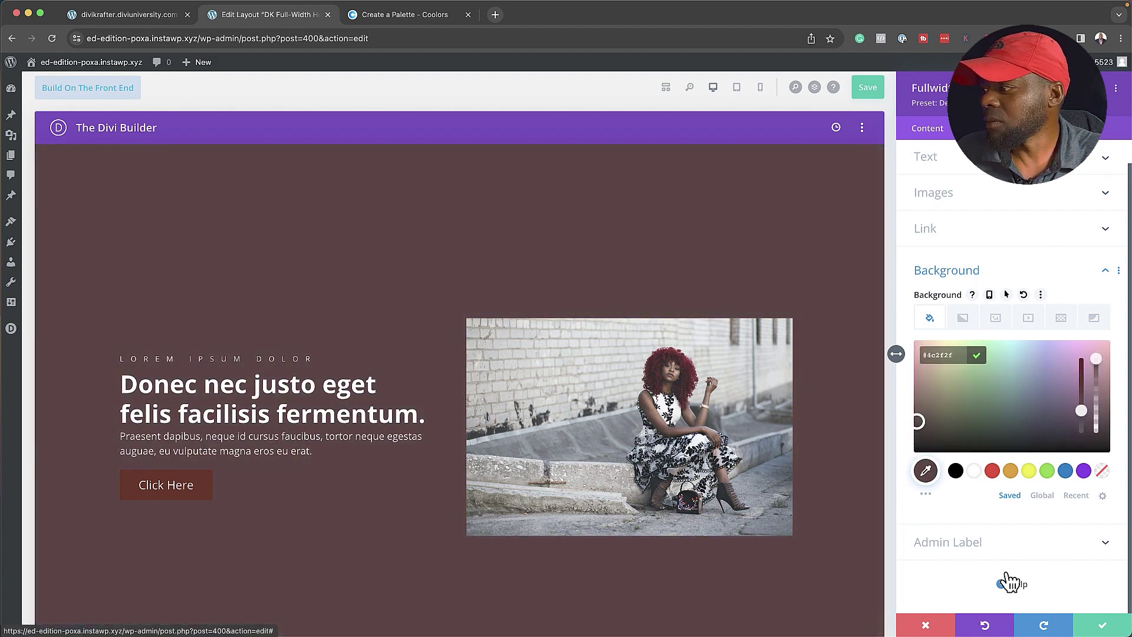
left_click(1102, 625)
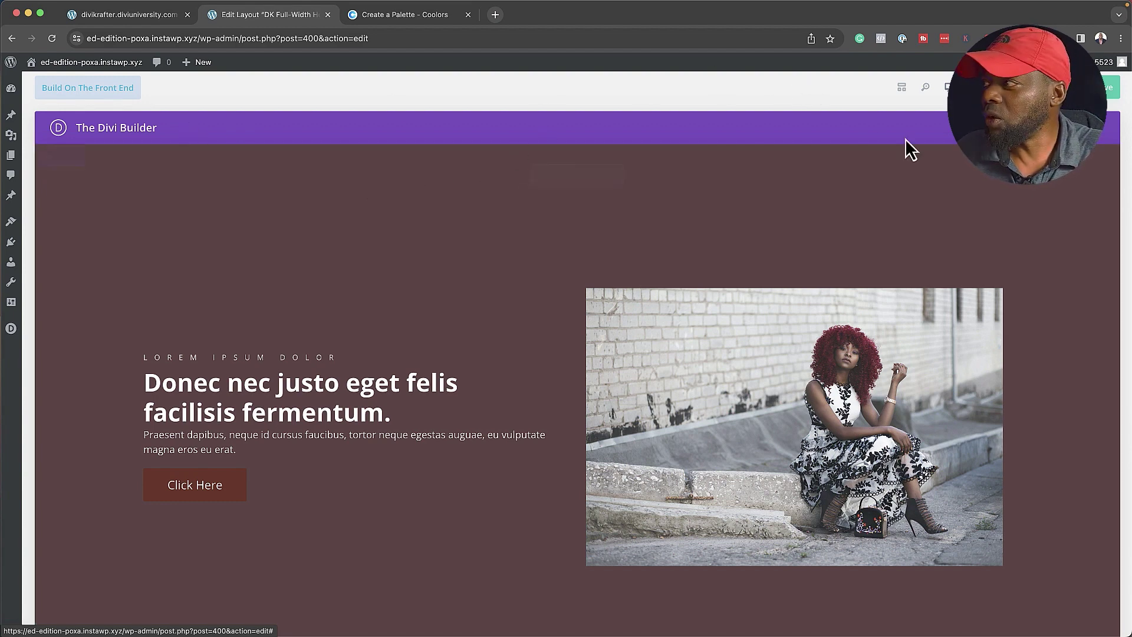
left_click(1111, 98)
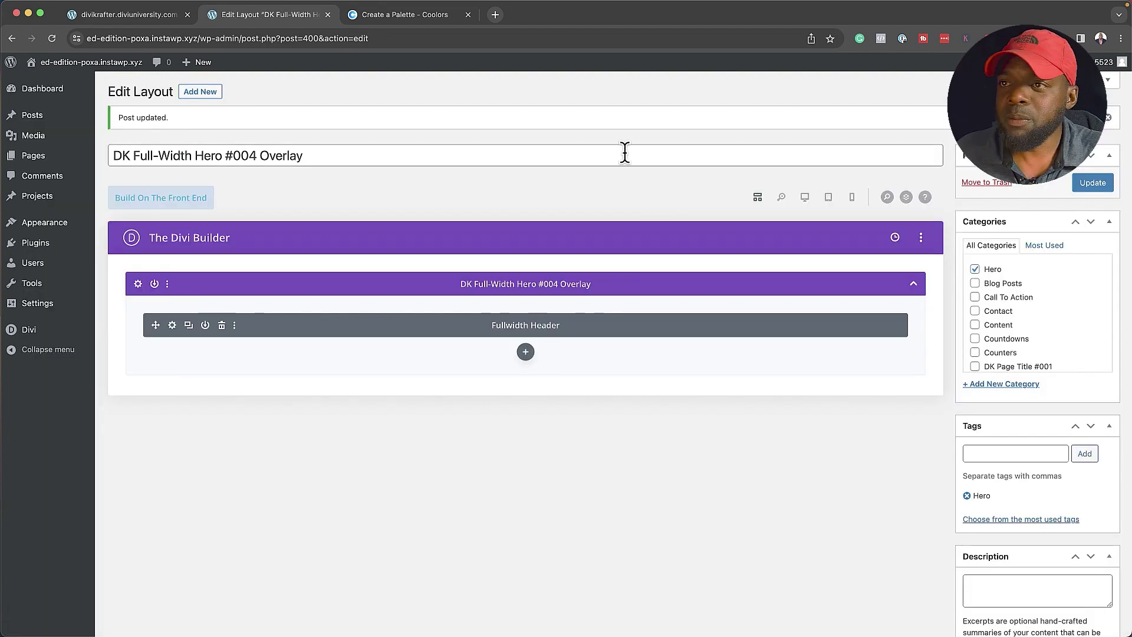
Step: Create a new page titled 'test', build it from scratch in Divi, and browse the library rows
mouse_move(41, 161)
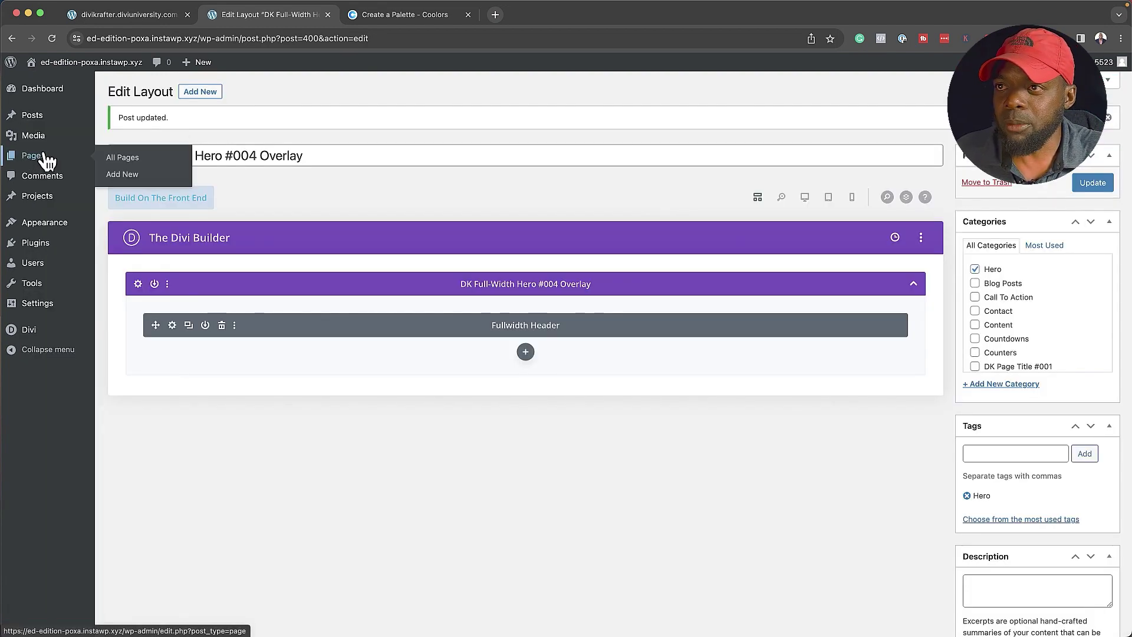
left_click(122, 174)
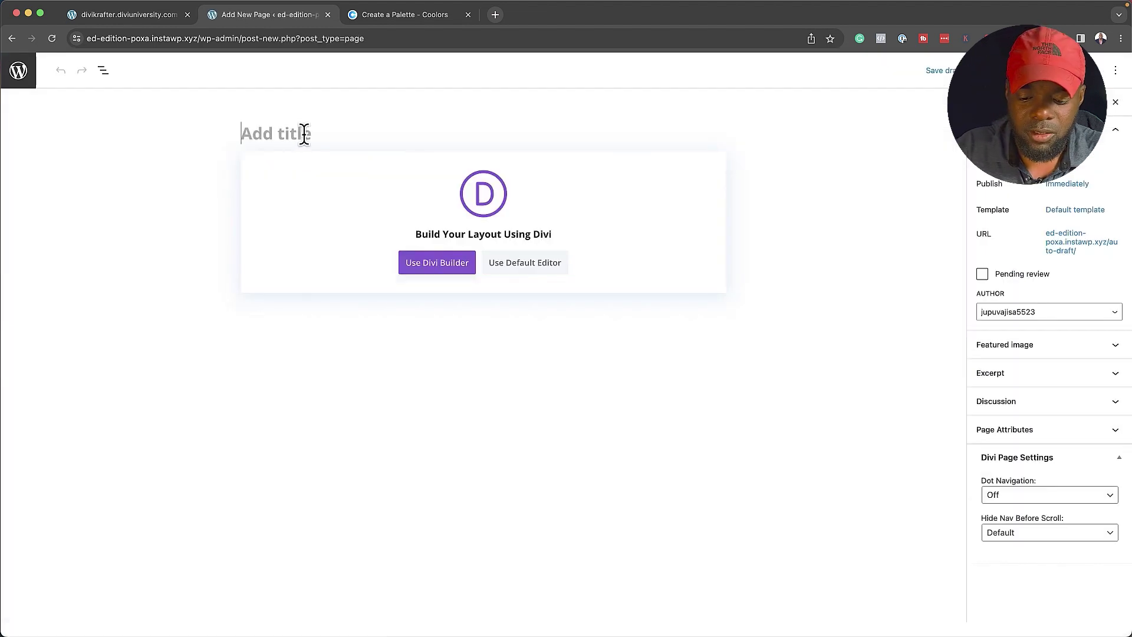
type("test")
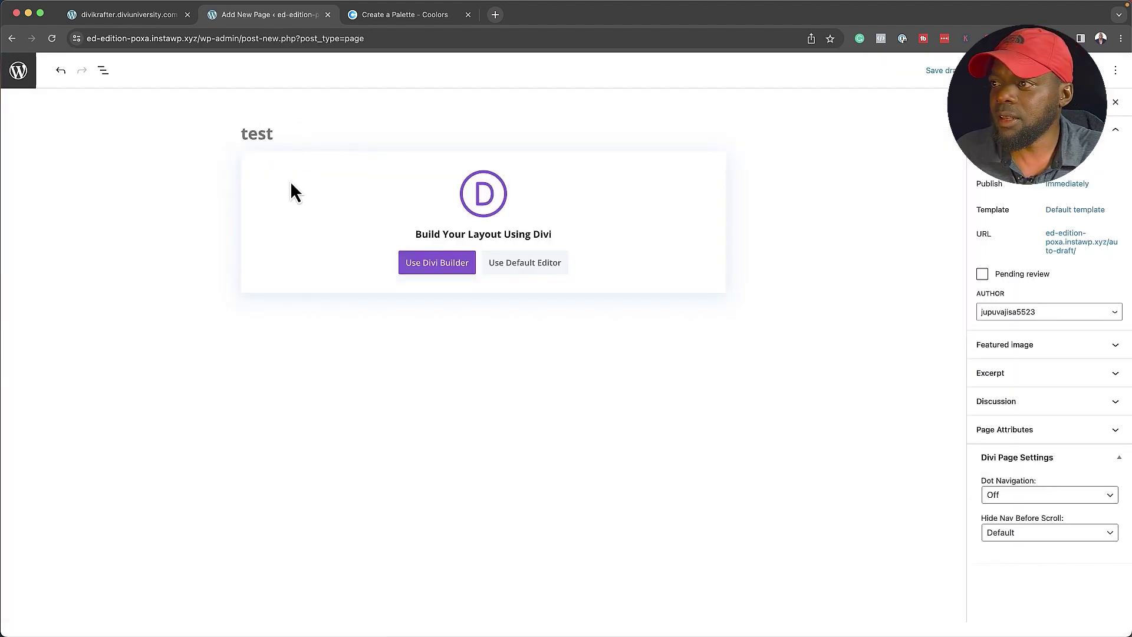
left_click(454, 269)
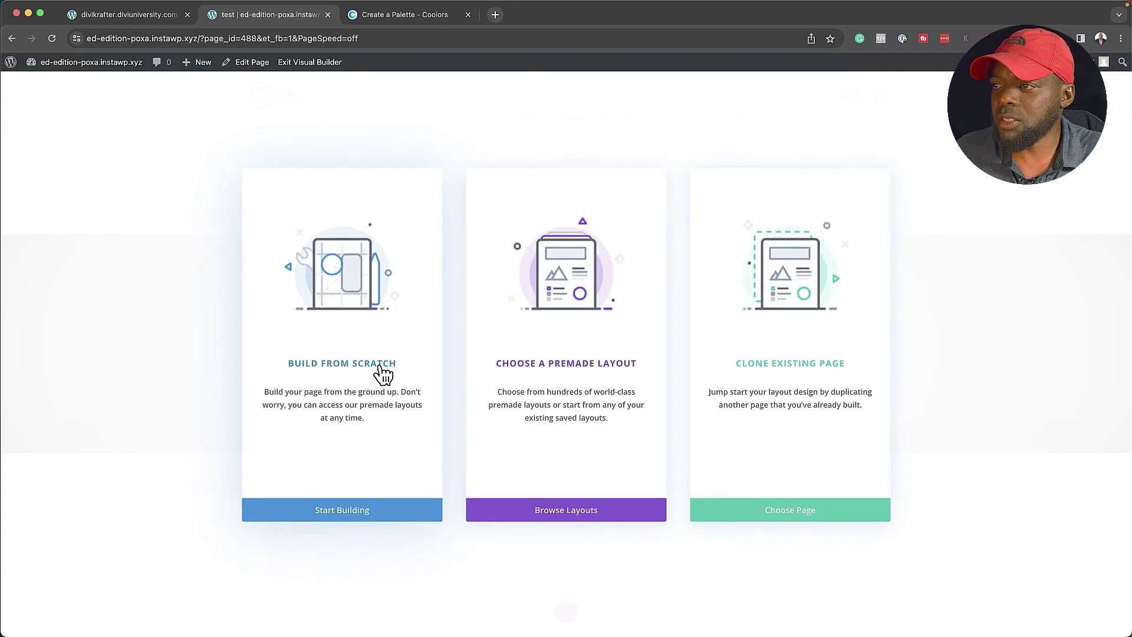
left_click(379, 372)
left_click(581, 233)
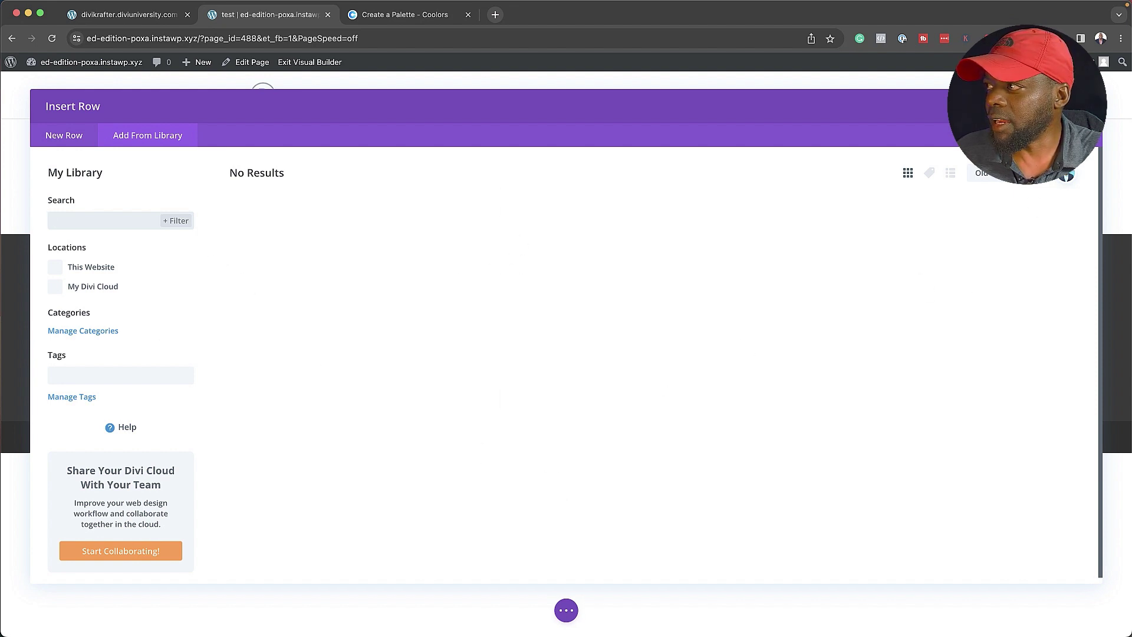
Step: Import DK Divi UI Kit.json into the library with Import Presets and Import To My Cloud ticked
left_click(1066, 175)
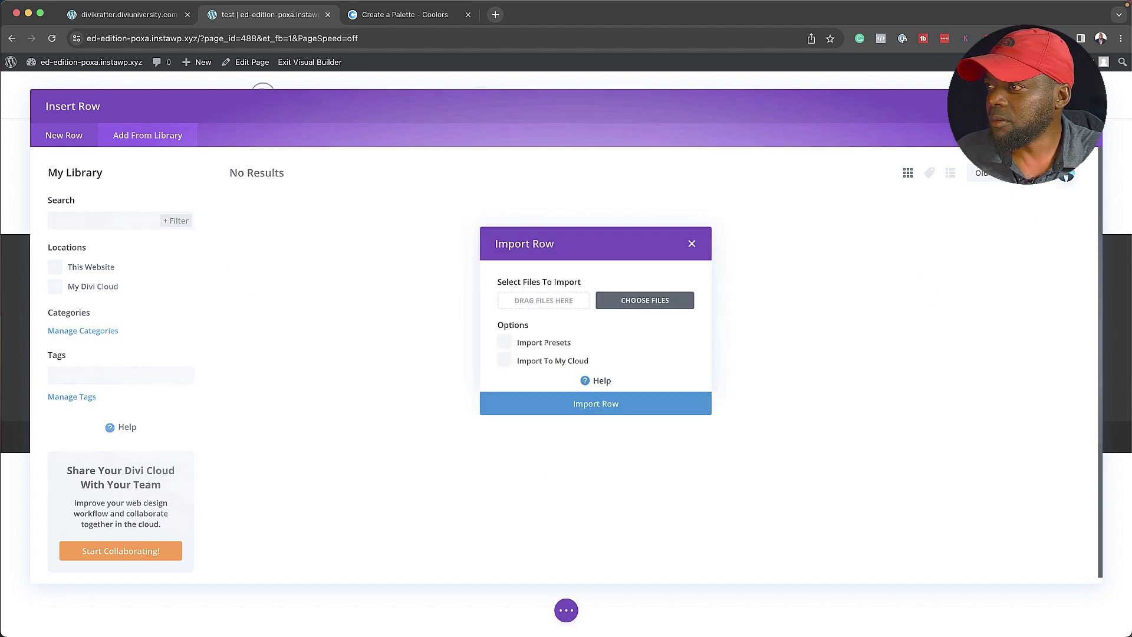
left_click(656, 312)
left_click(349, 172)
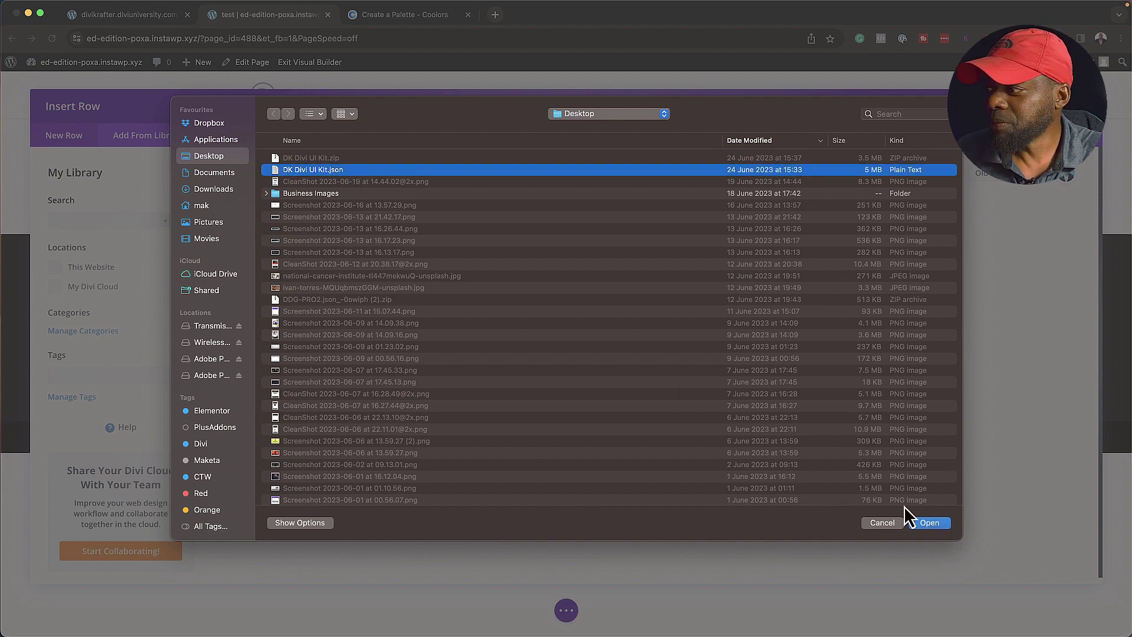
left_click(930, 524)
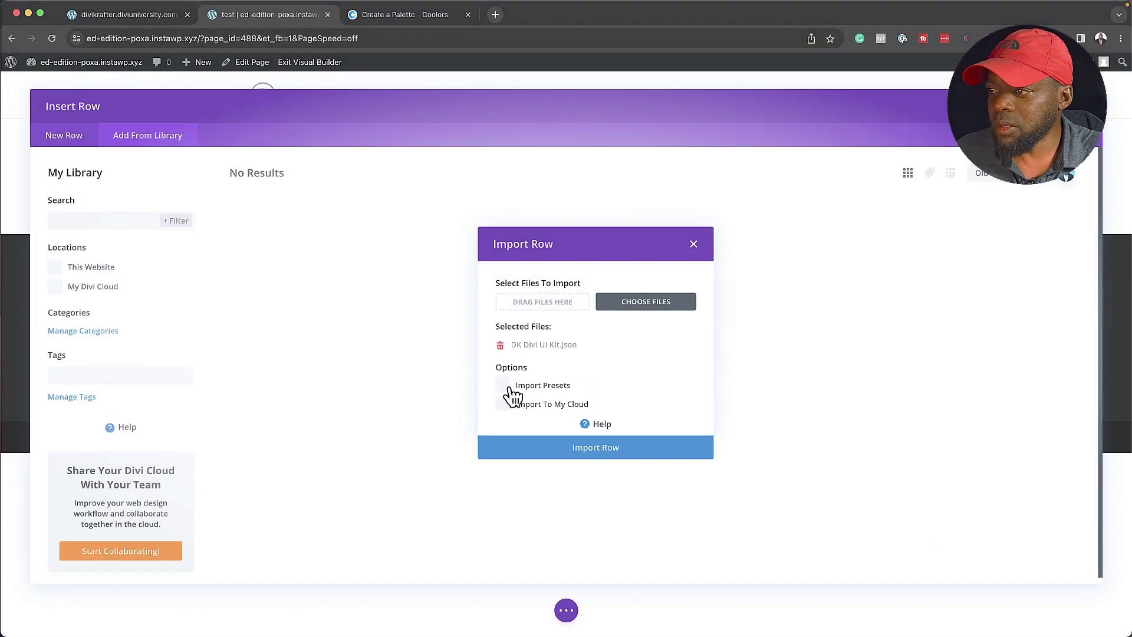
left_click(505, 387)
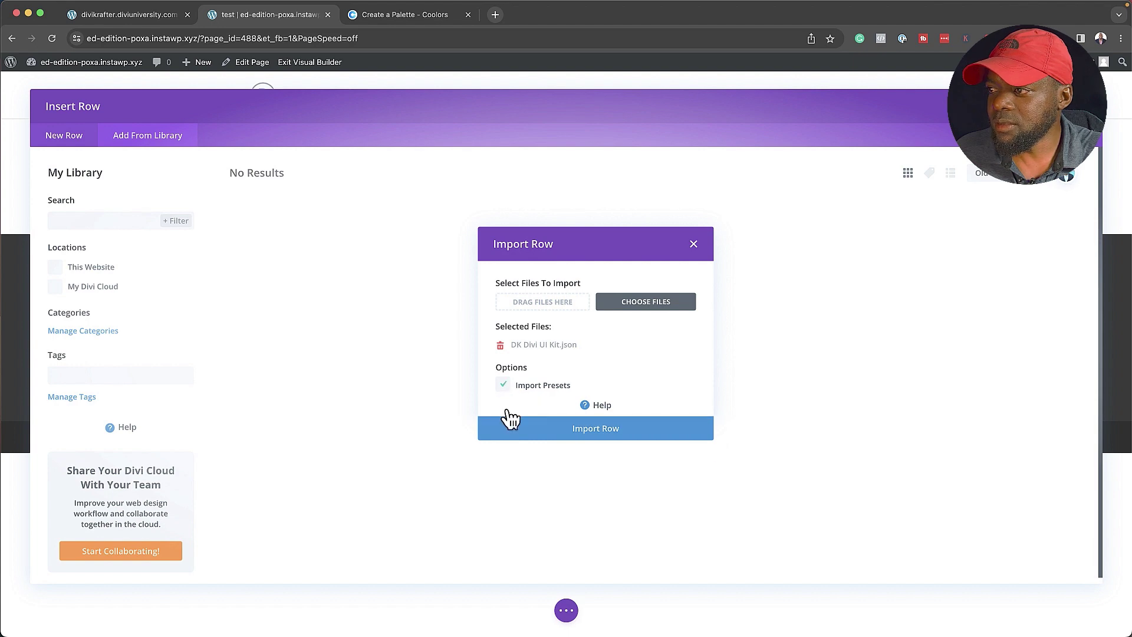
left_click(506, 403)
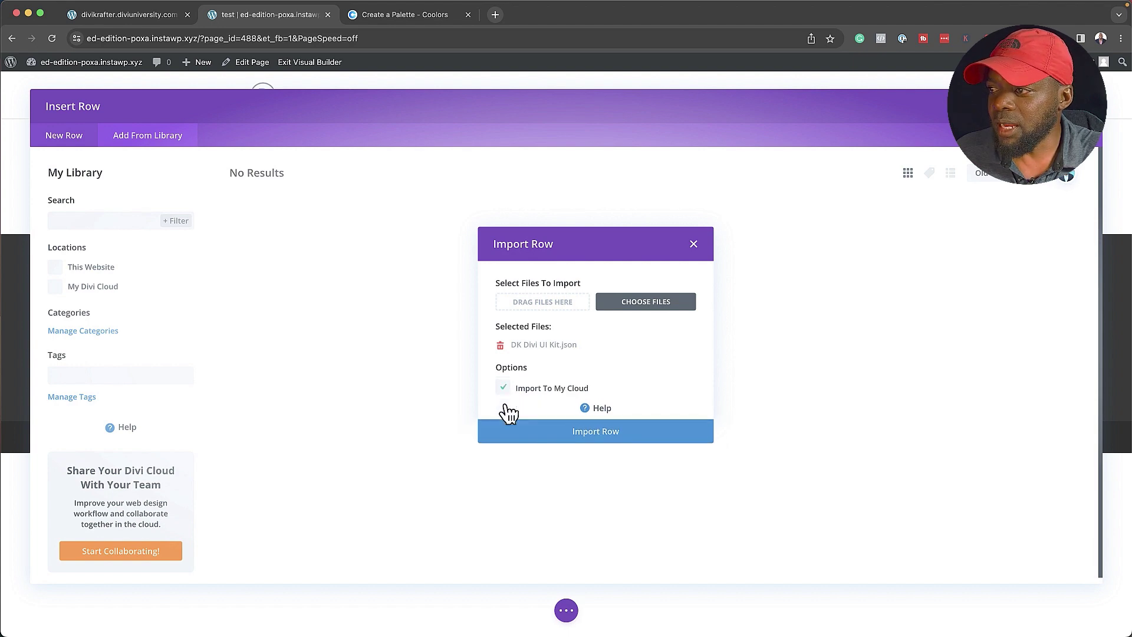
left_click(602, 433)
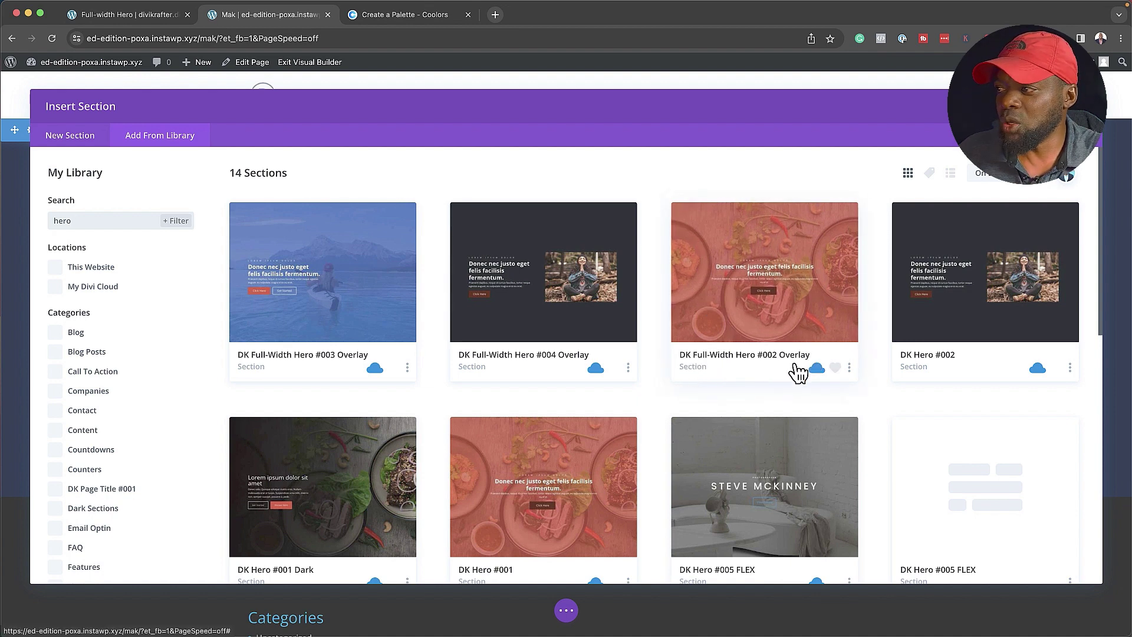
Step: Favourite the DK Full-Width Hero #002 Overlay section and insert it into the page
left_click(835, 368)
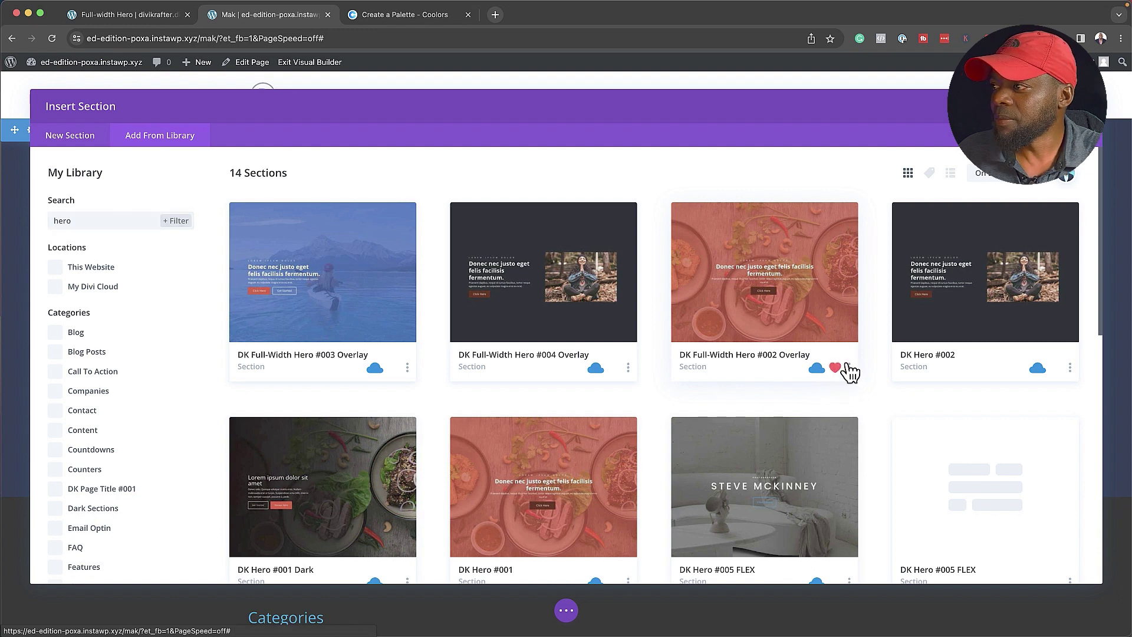
left_click(849, 367)
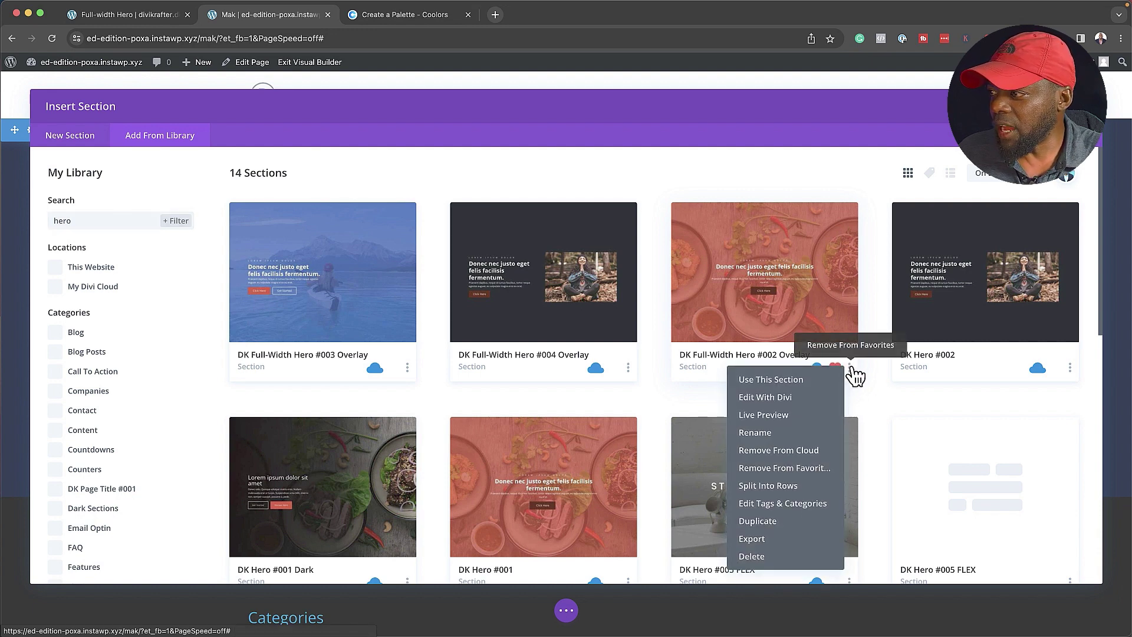
left_click(787, 382)
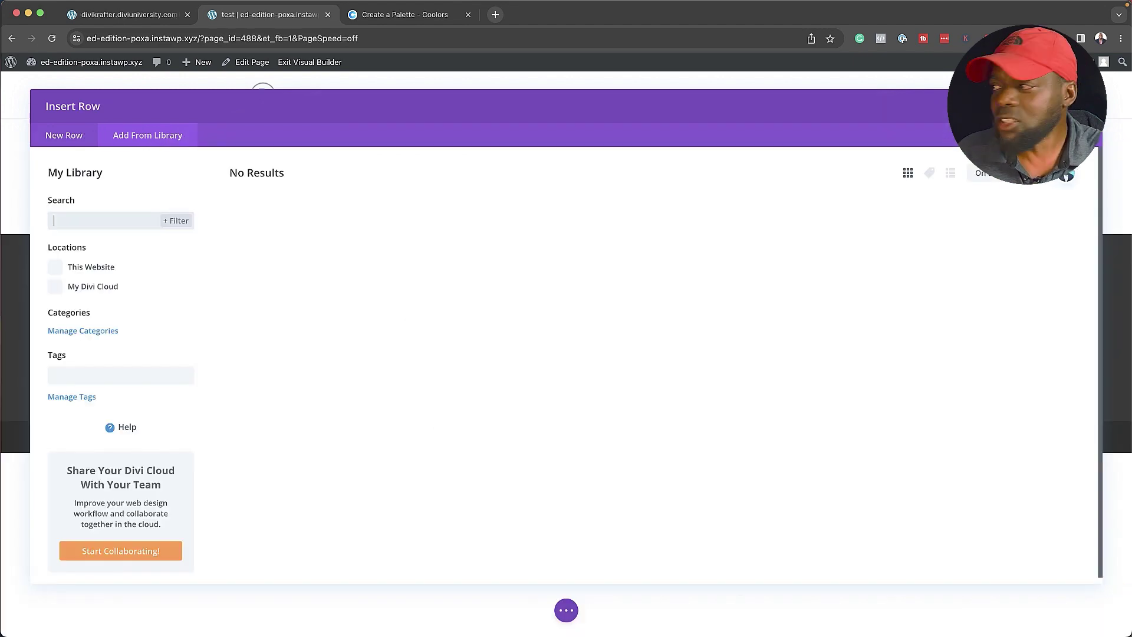
Step: Exit the builder to the Dashboard discarding changes, then go to Divi Theme Options
key("Escape")
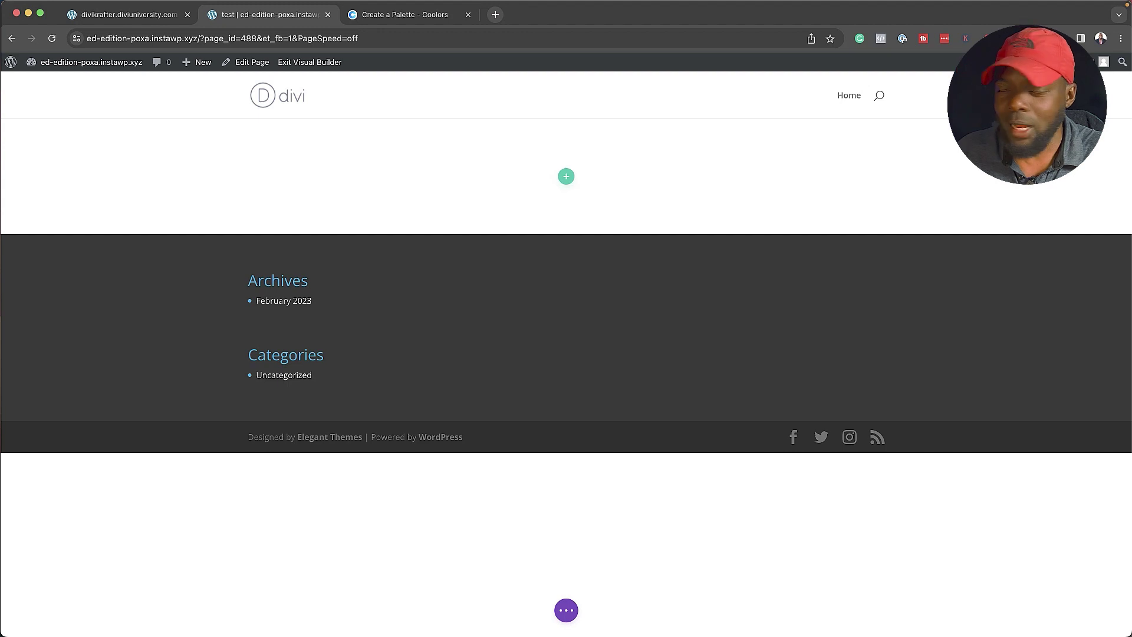
mouse_move(71, 67)
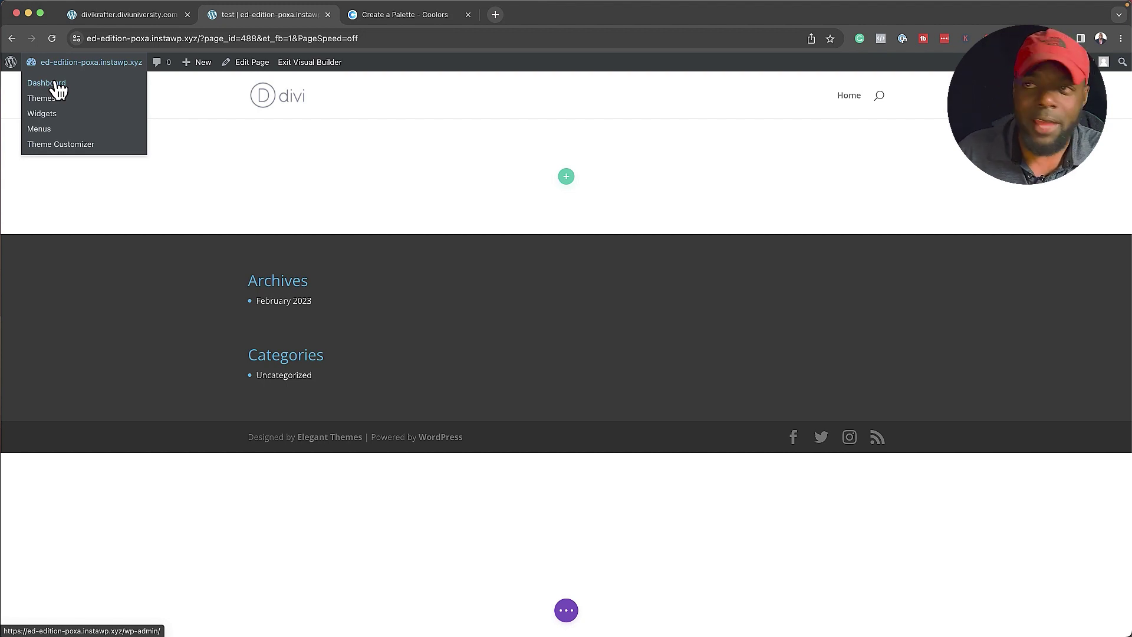
left_click(59, 89)
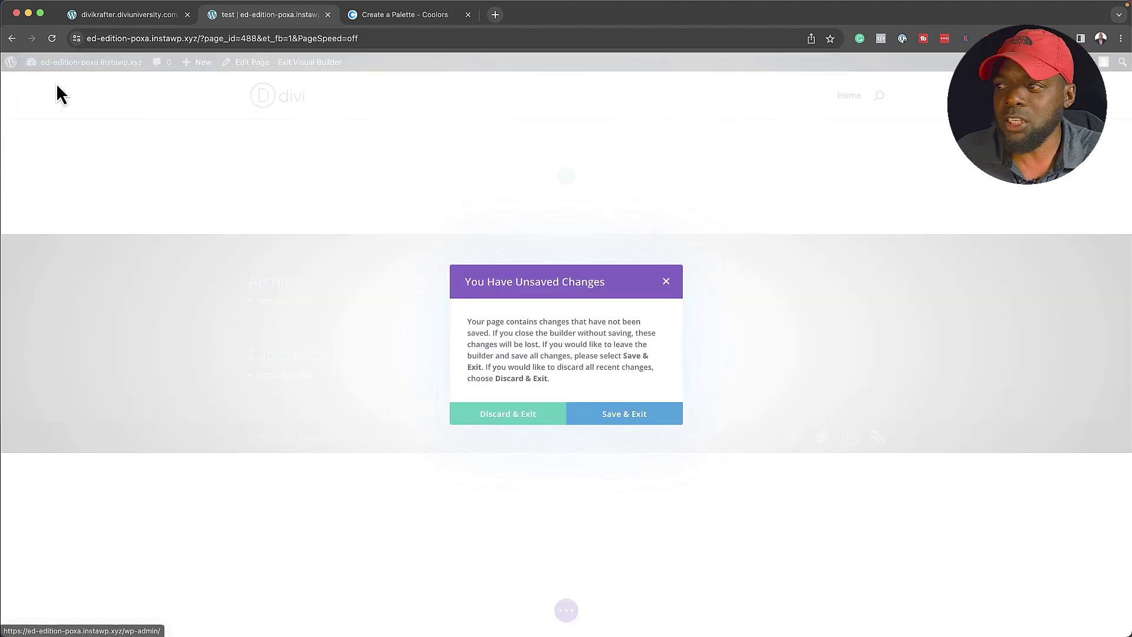
left_click(524, 415)
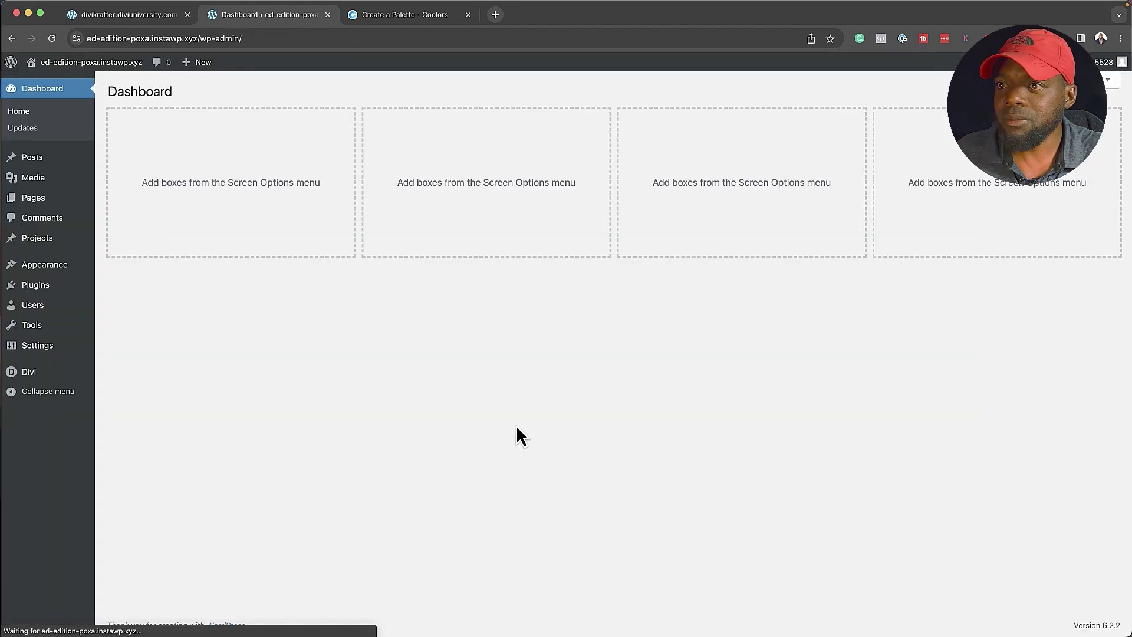
mouse_move(36, 372)
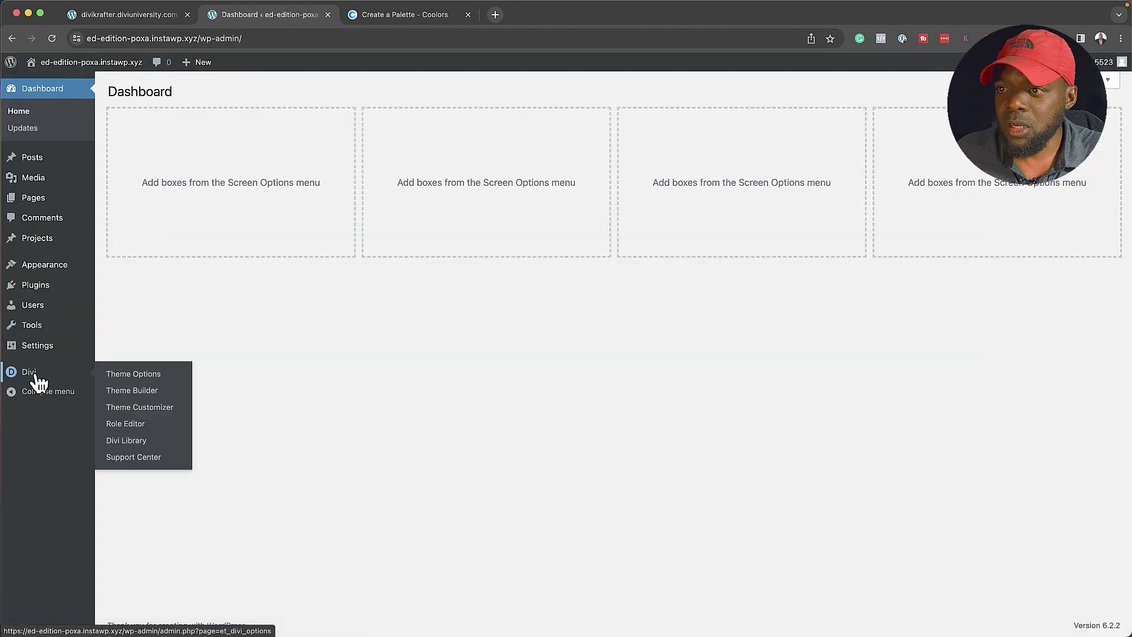
left_click(157, 375)
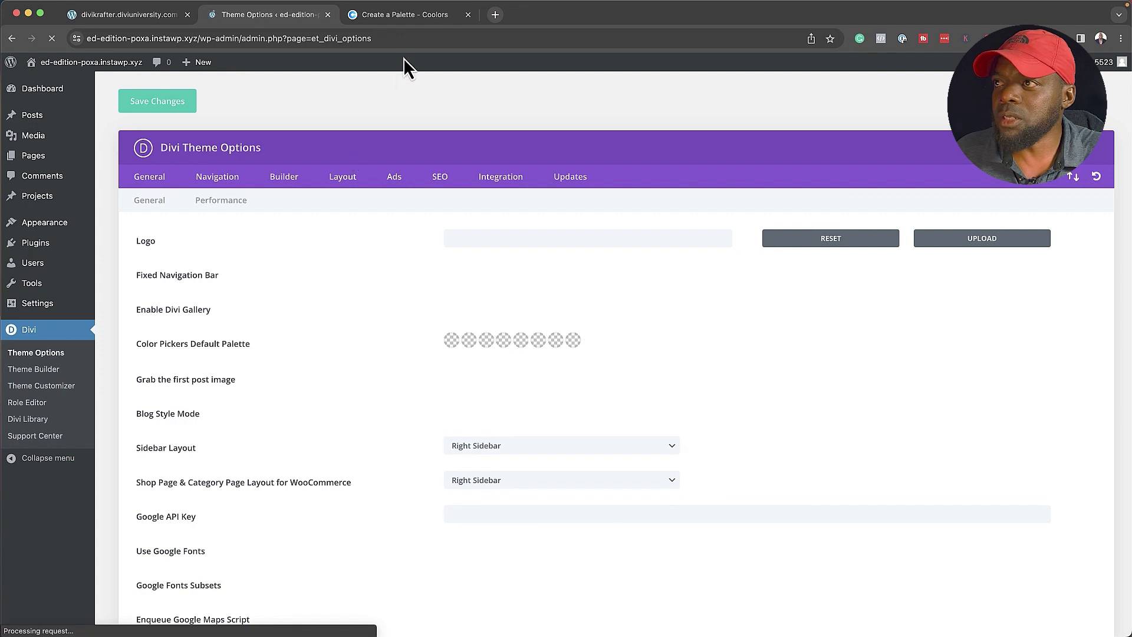
Step: Replace the black default palette swatch with the Coolors Space cadet colour 1F2A47
left_click(384, 18)
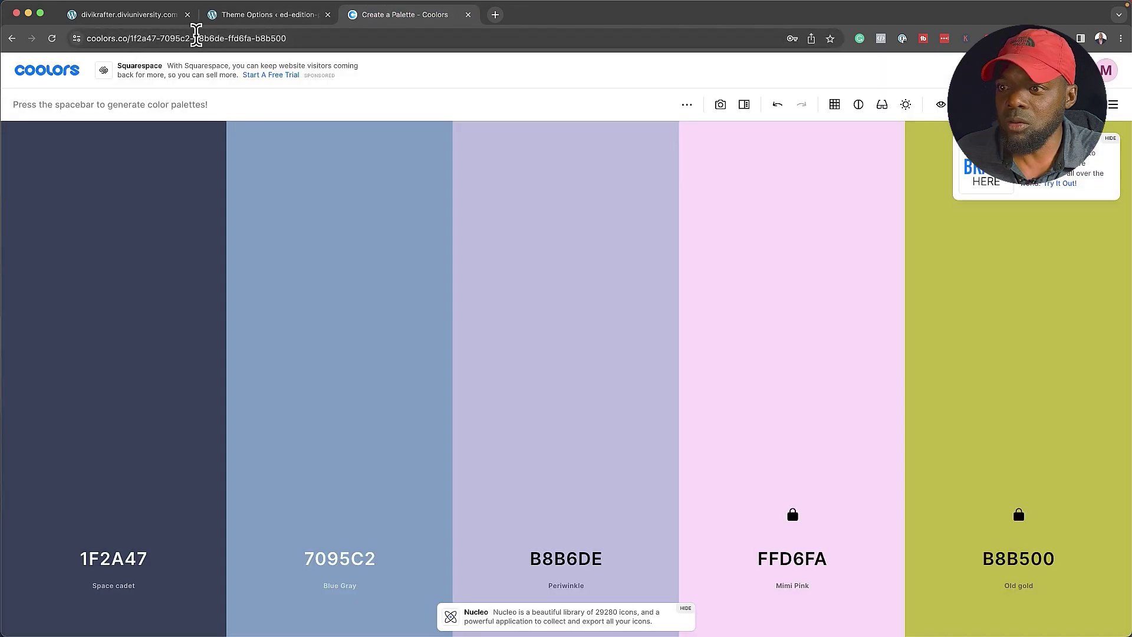
mouse_move(254, 501)
mouse_move(197, 543)
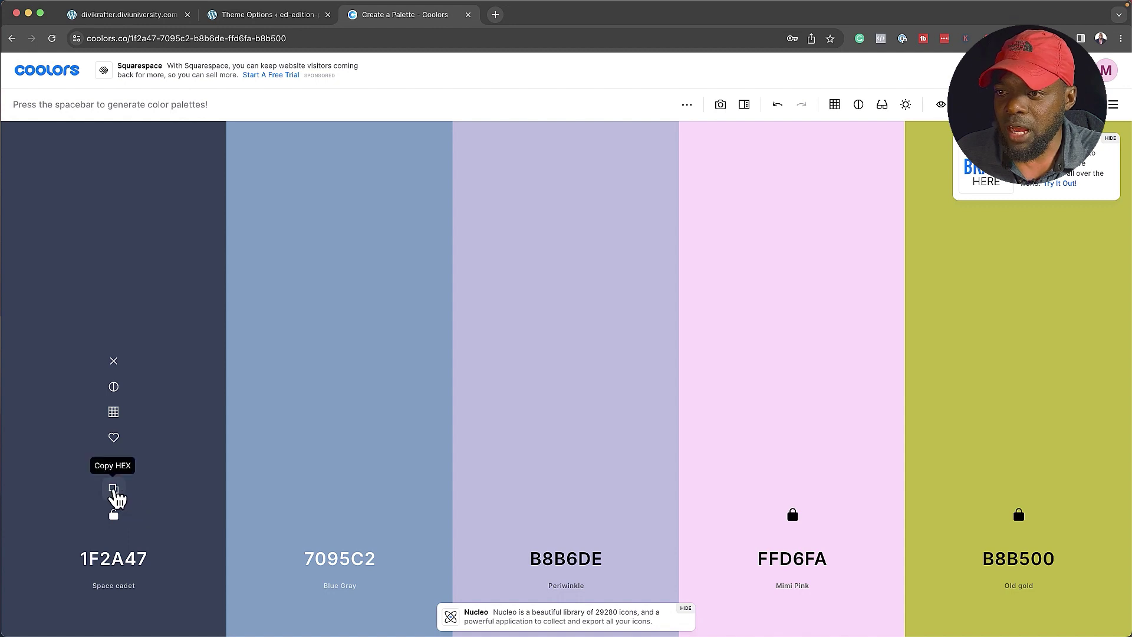
left_click(117, 490)
left_click(265, 14)
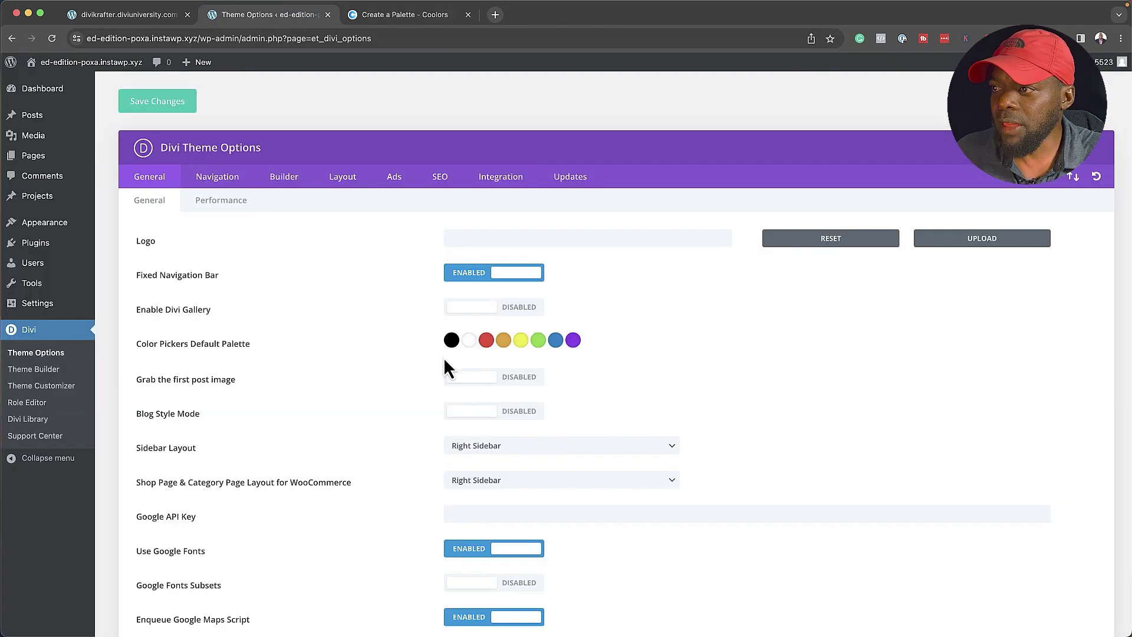
left_click(451, 341)
left_click(501, 365)
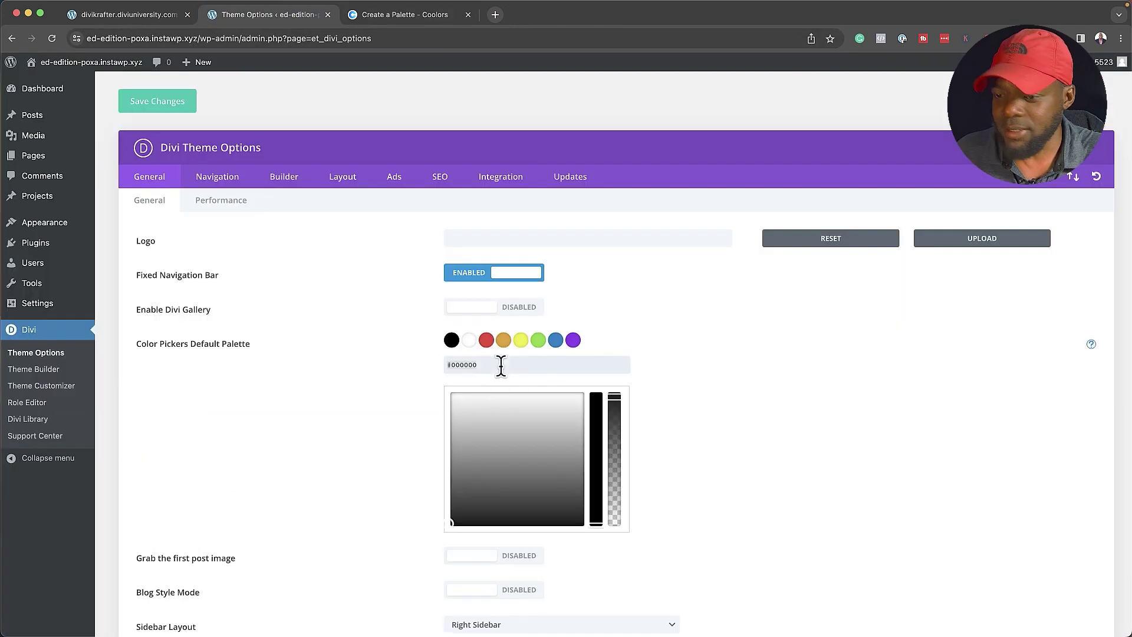
key("ctrl+v")
Step: Set the white and red swatches to Coolors Blue Gray 7095C2 and Periwinkle B8B6DE
left_click(470, 341)
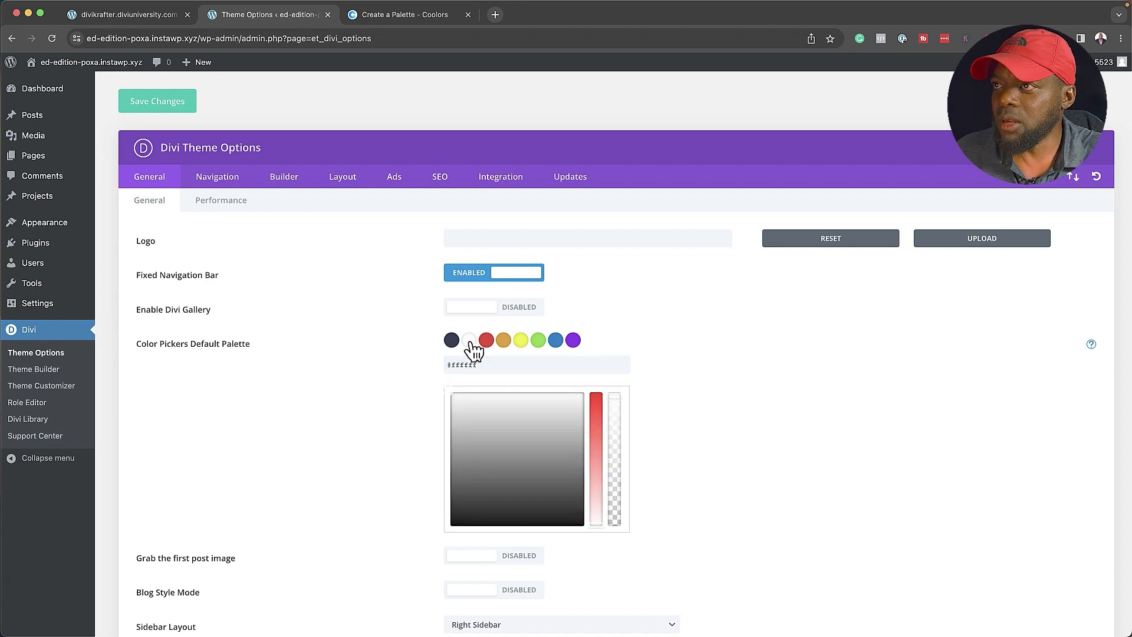
left_click(404, 14)
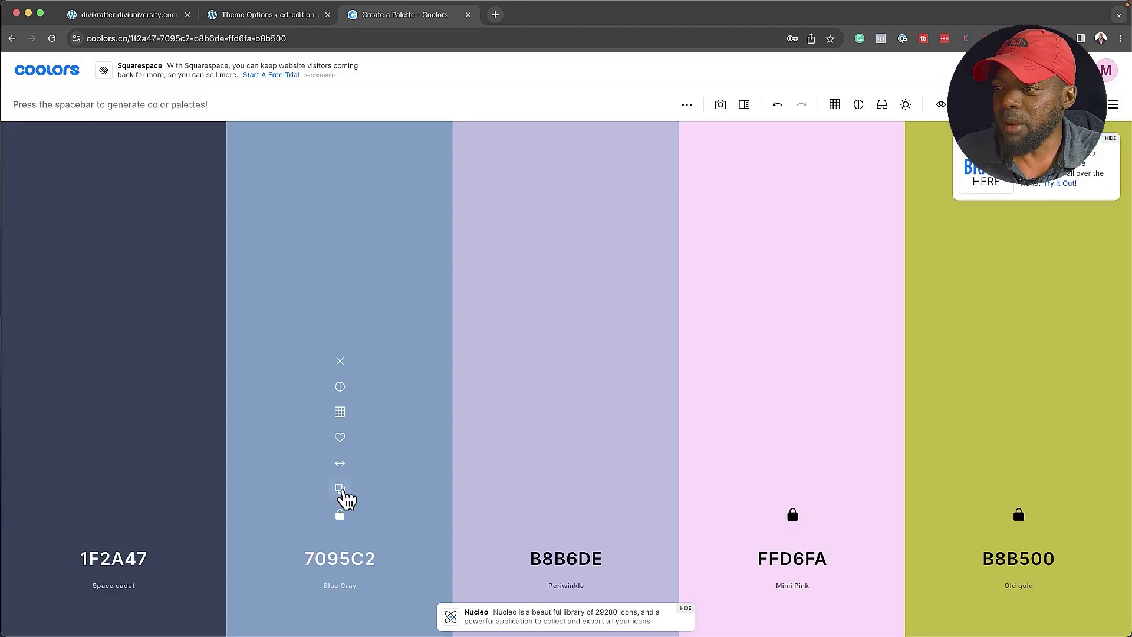
left_click(340, 490)
left_click(293, 15)
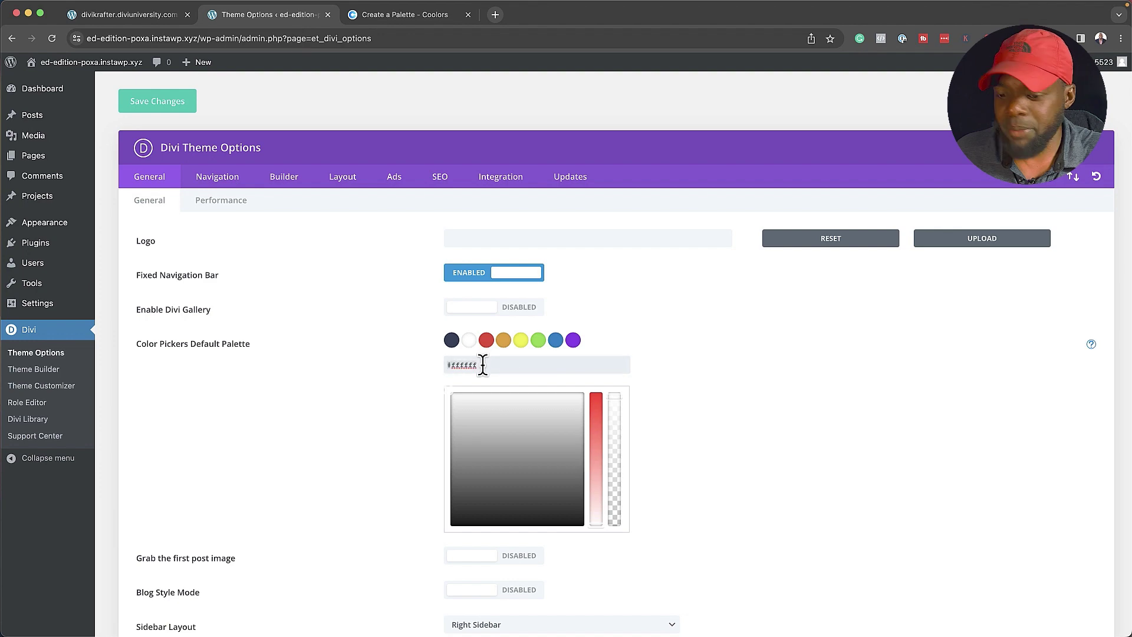
left_click(405, 14)
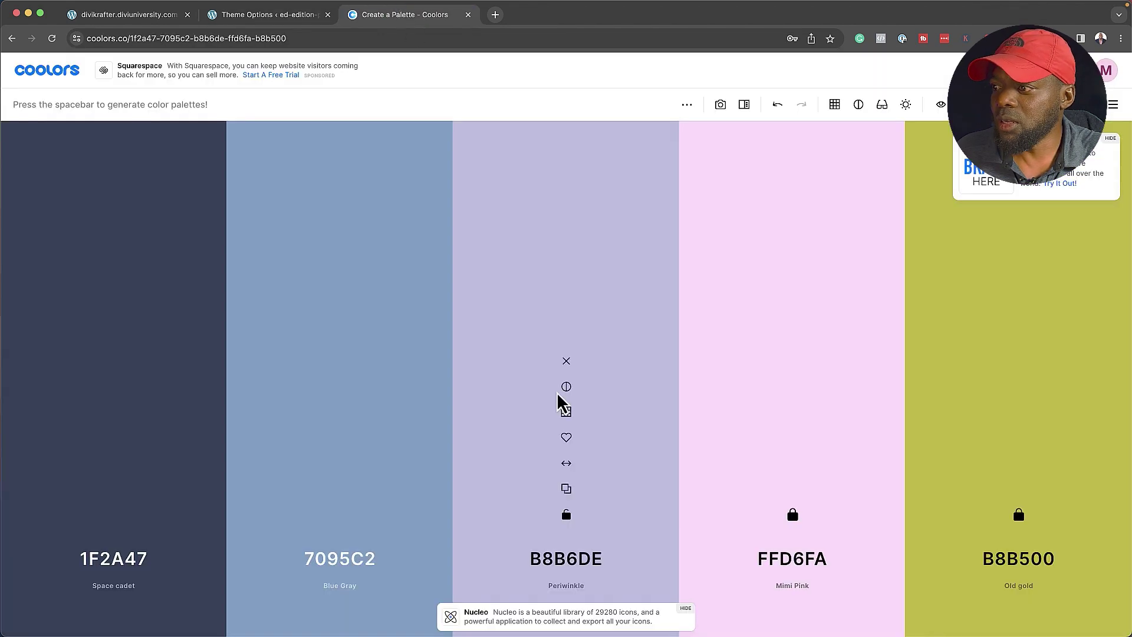
left_click(566, 490)
left_click(293, 17)
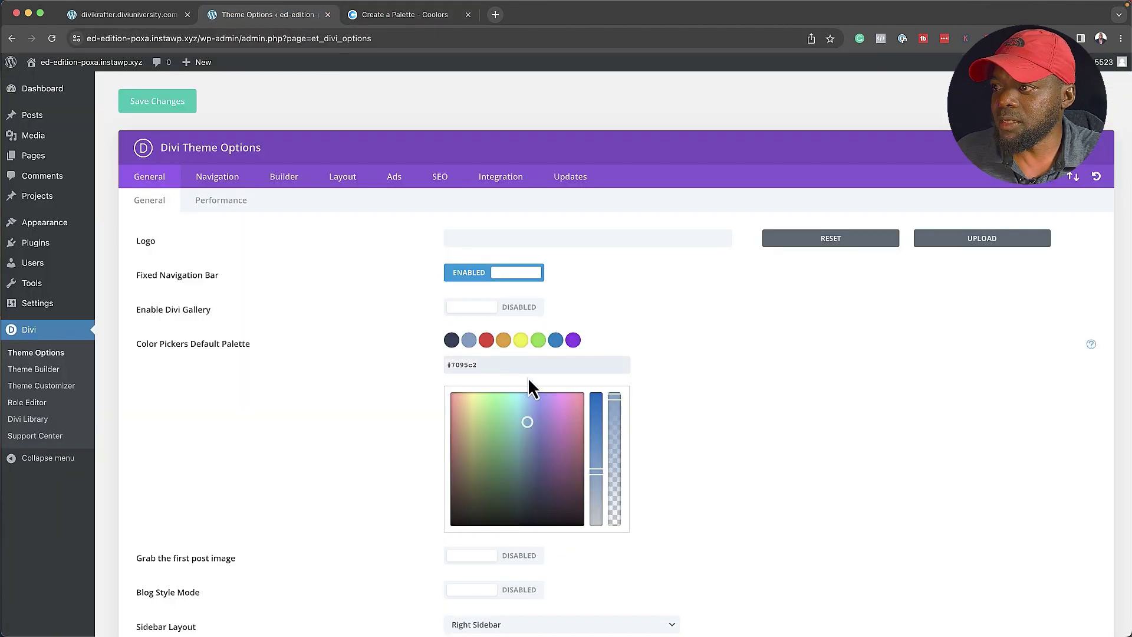
left_click(487, 342)
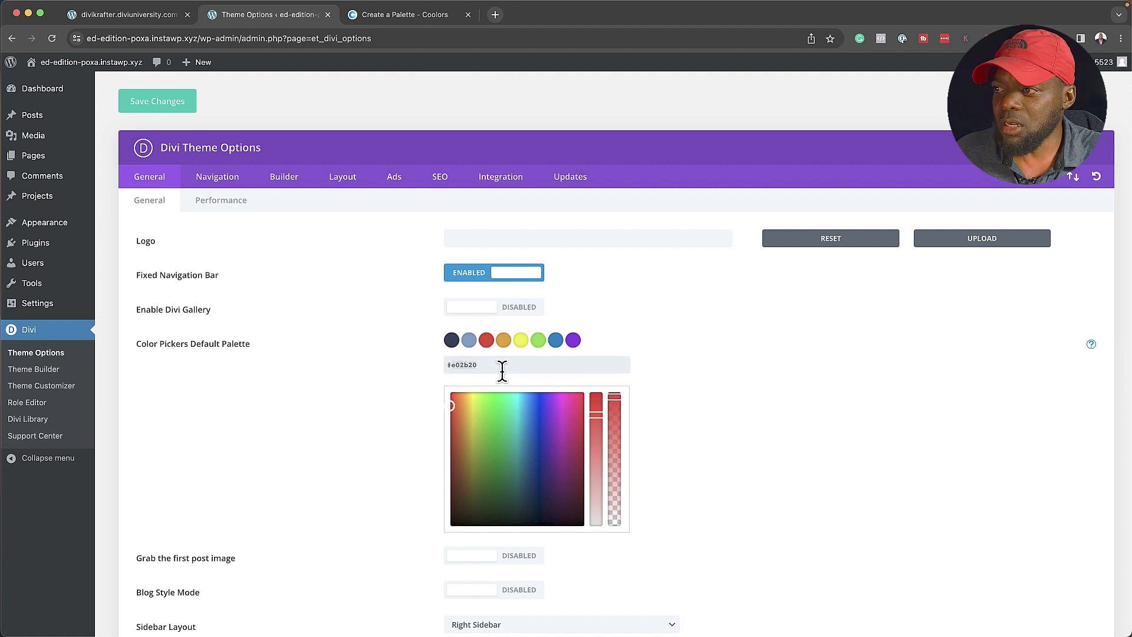
triple_click(501, 365)
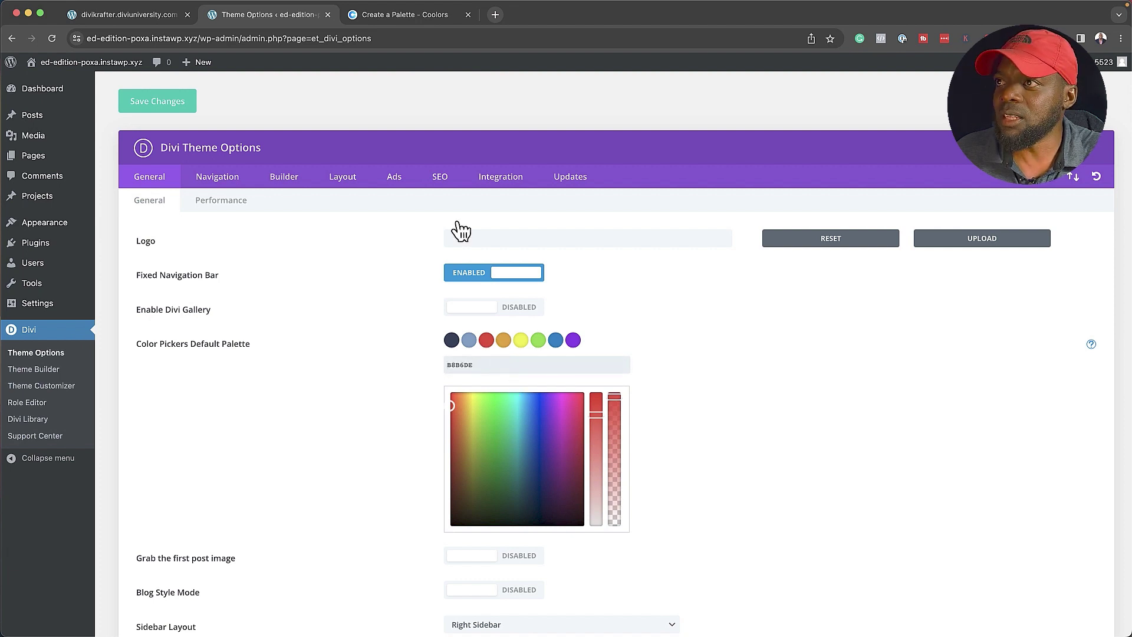
key("super+v")
Step: Copy the Coolors Mimi Pink hex code and load the orange swatch into the picker
left_click(402, 18)
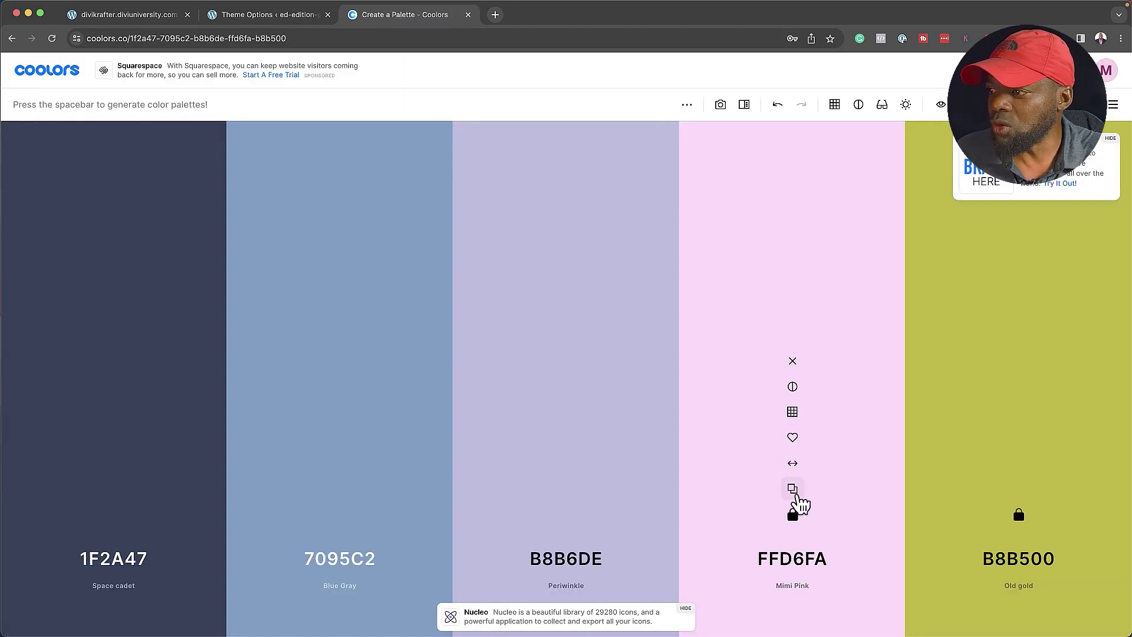
left_click(792, 491)
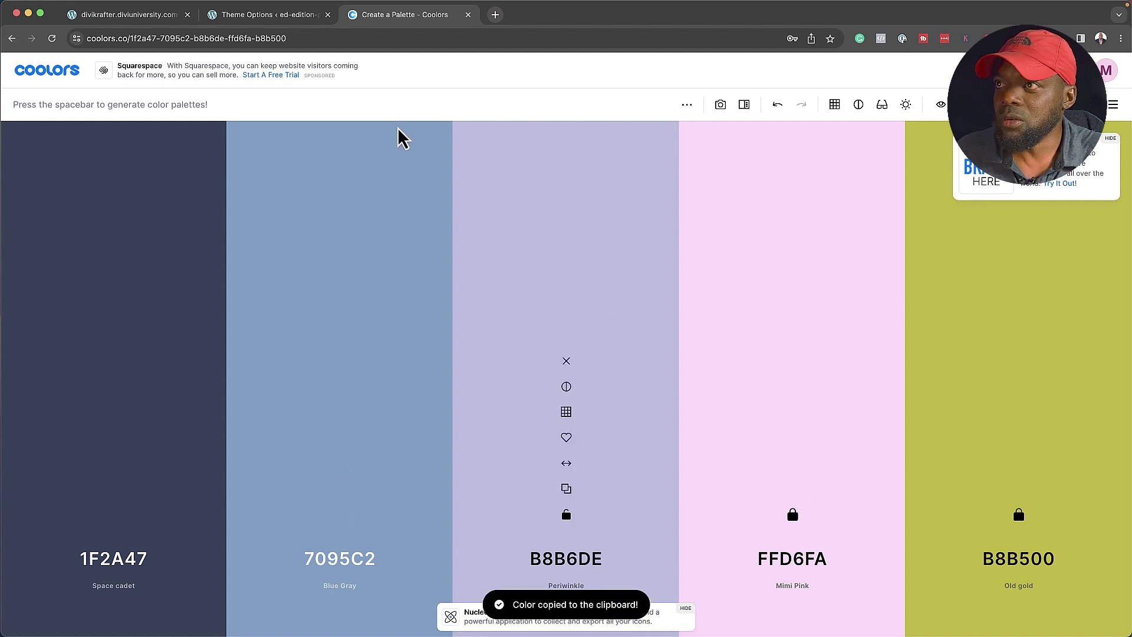
left_click(290, 17)
left_click(504, 342)
Step: Replace orange with Mimi Pink ffd6fa and green with Old gold B8B500 from Coolors
left_click(501, 365)
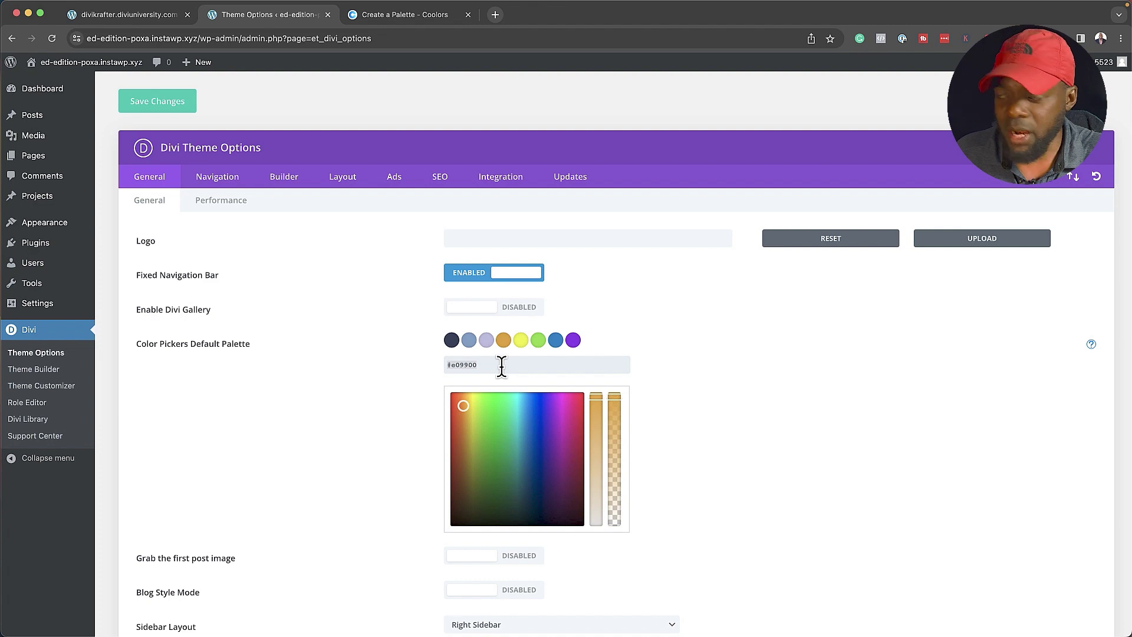
left_click(401, 14)
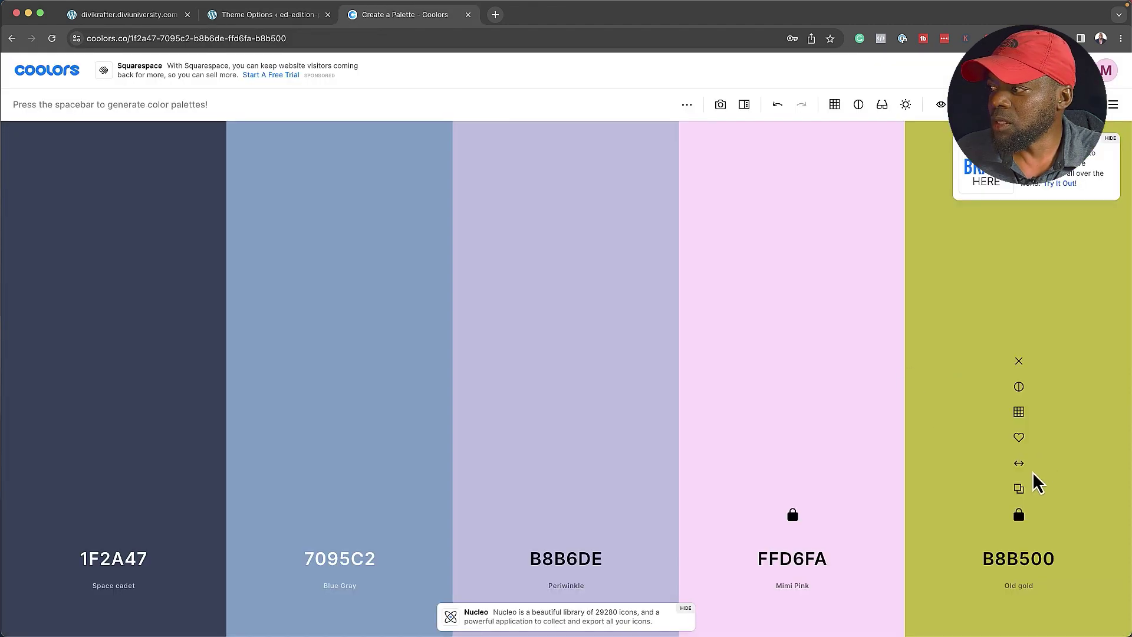
left_click(1019, 490)
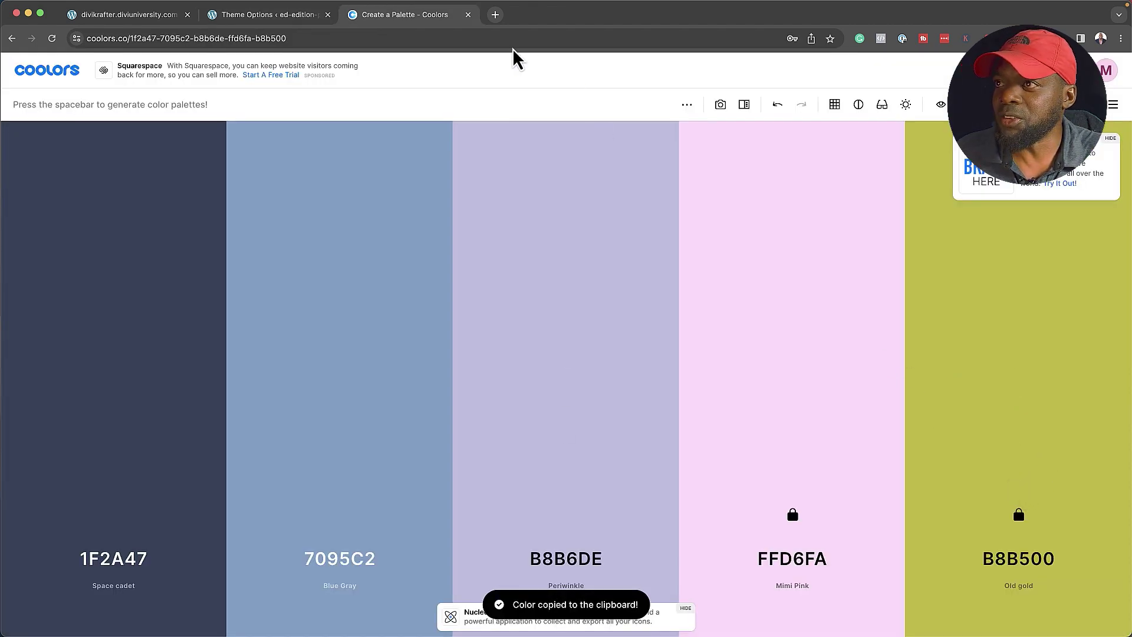
left_click(294, 15)
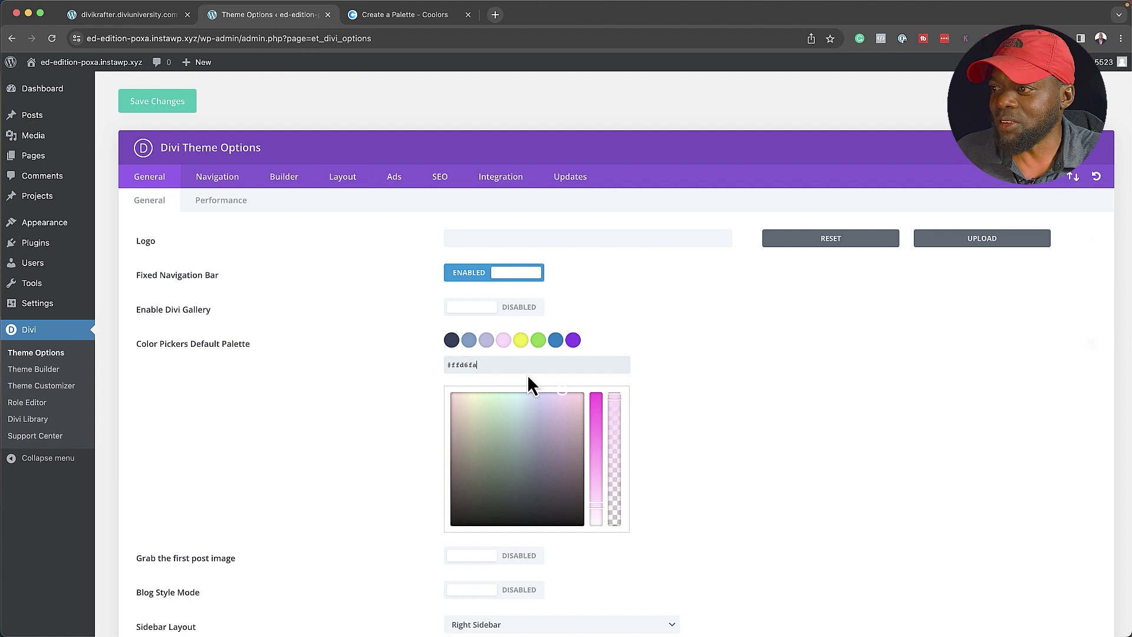
left_click(538, 342)
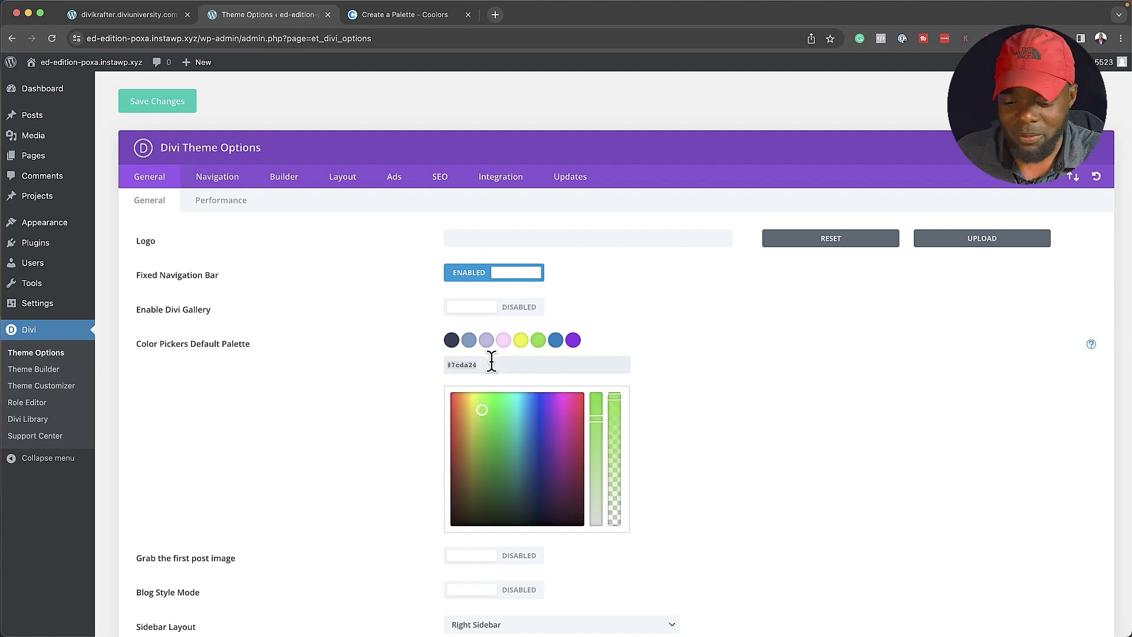
key("super+v")
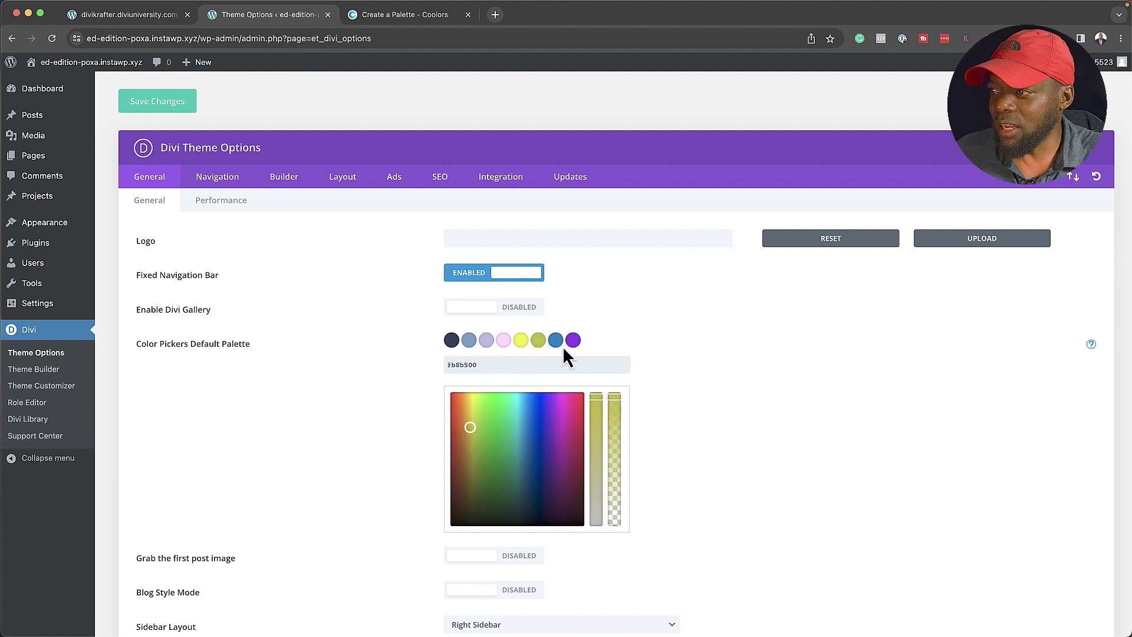
Step: Change blue to a darker gray around #5b5b5b and purple to white ffffff
left_click(555, 340)
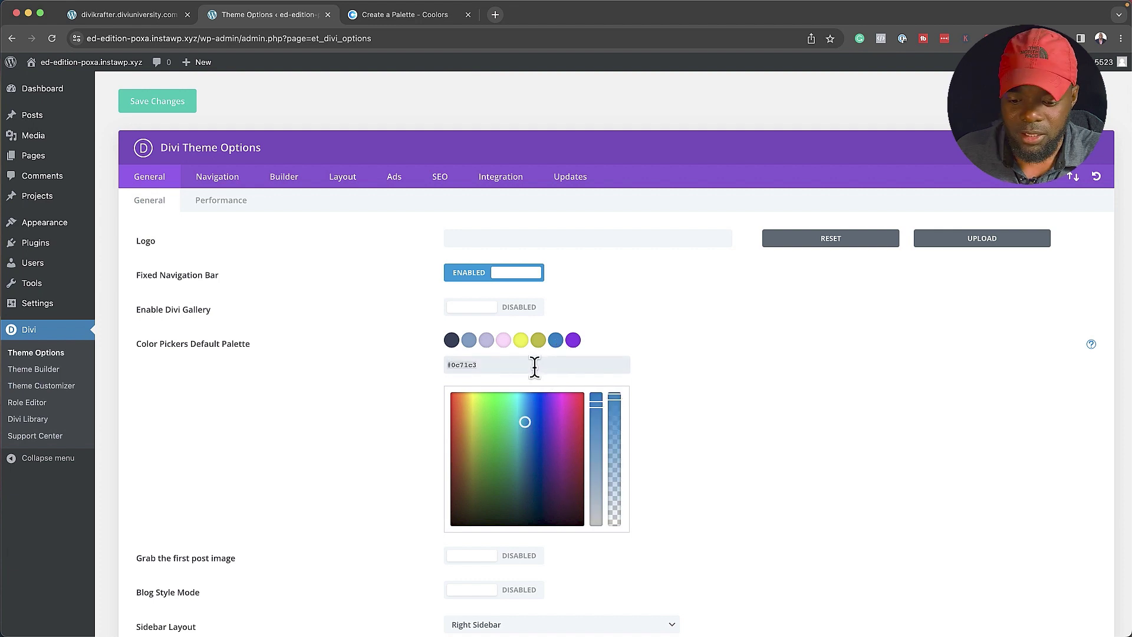
triple_click(535, 367)
type("6666666")
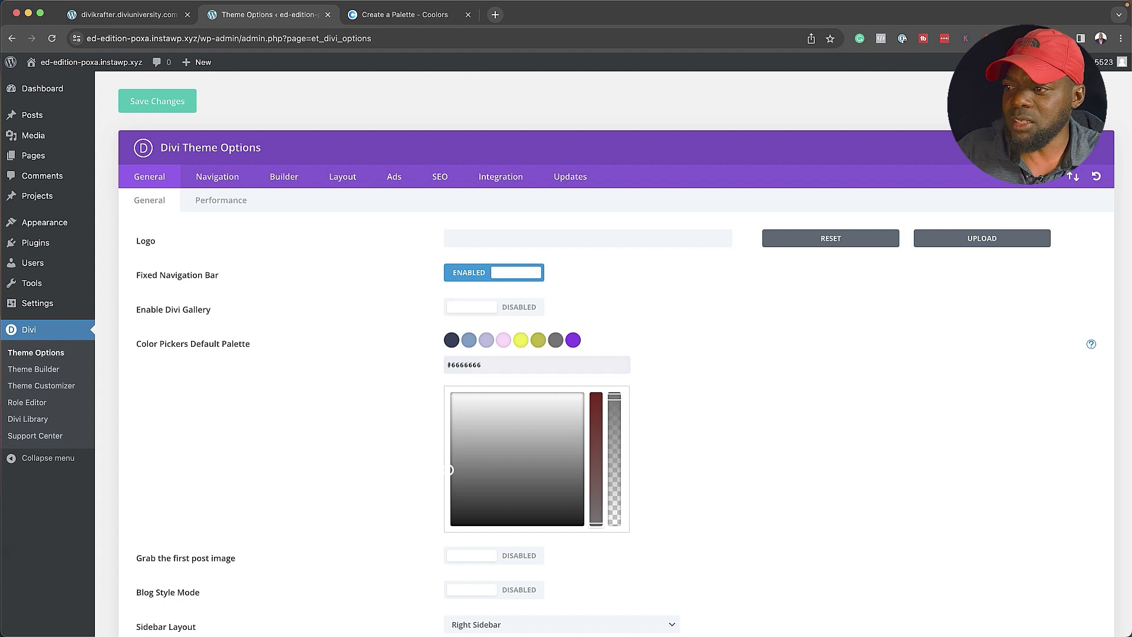
left_click(451, 475)
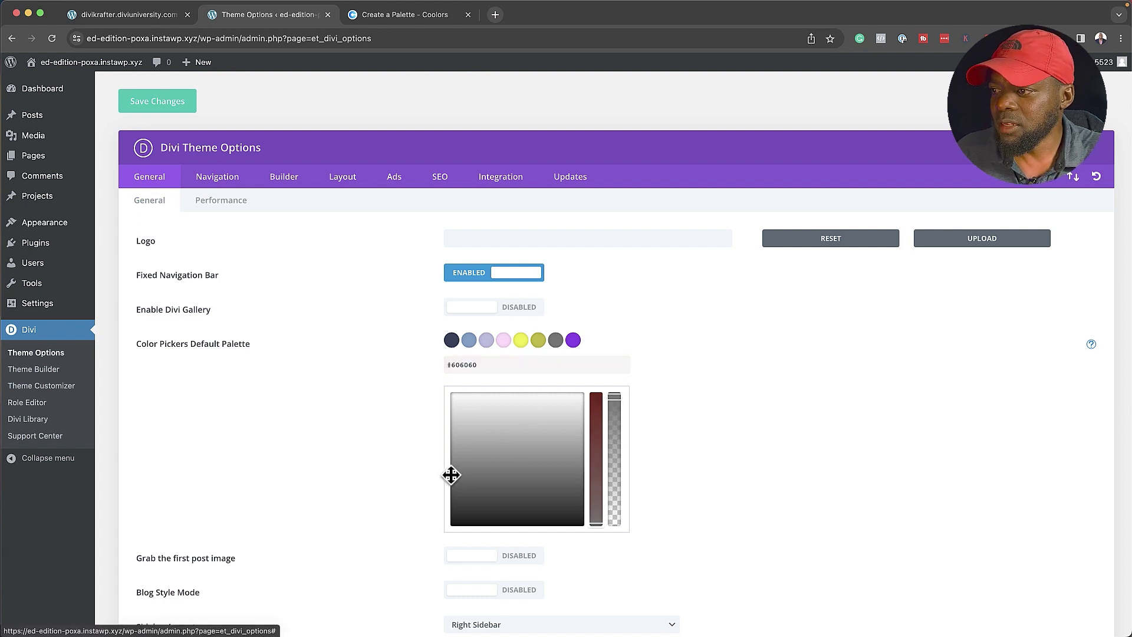
left_click(449, 475)
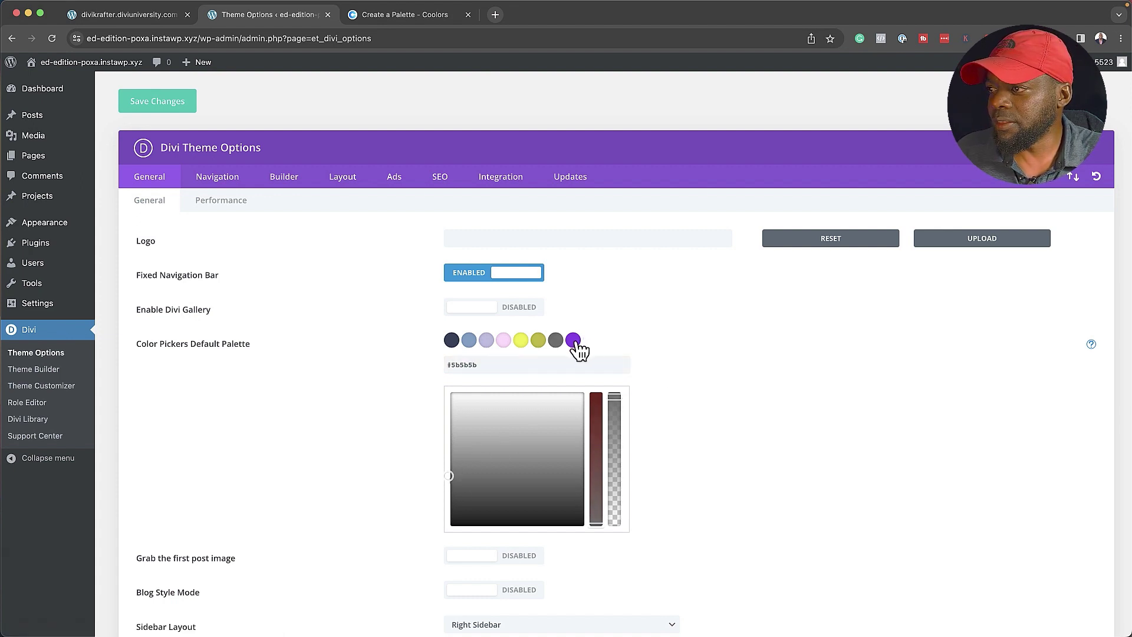
left_click(574, 342)
double_click(500, 364)
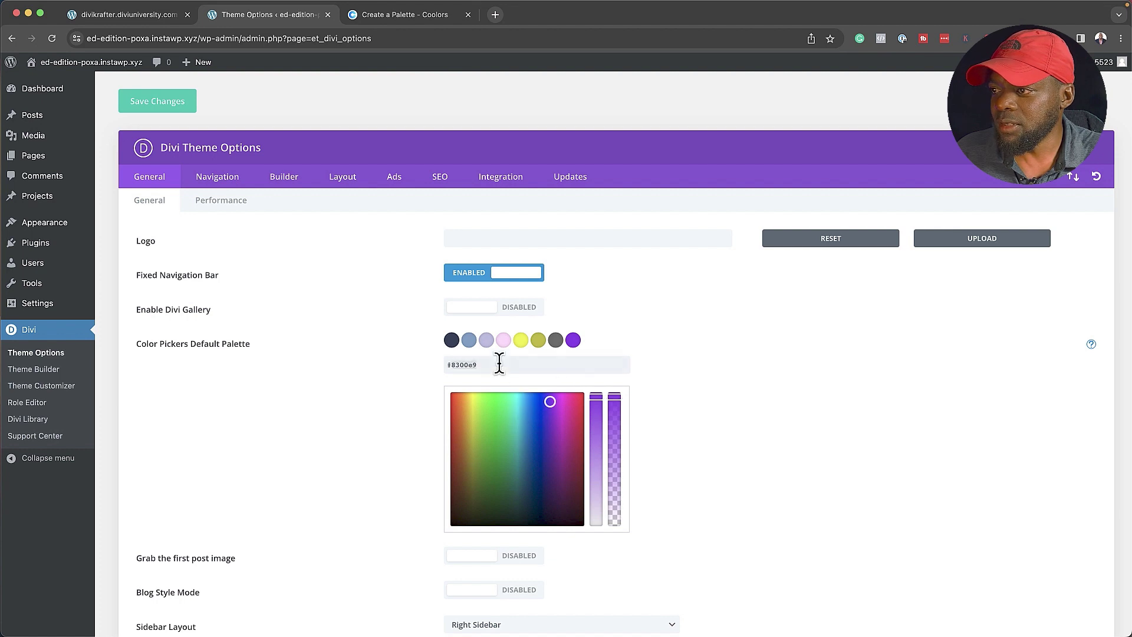
type("ffffff")
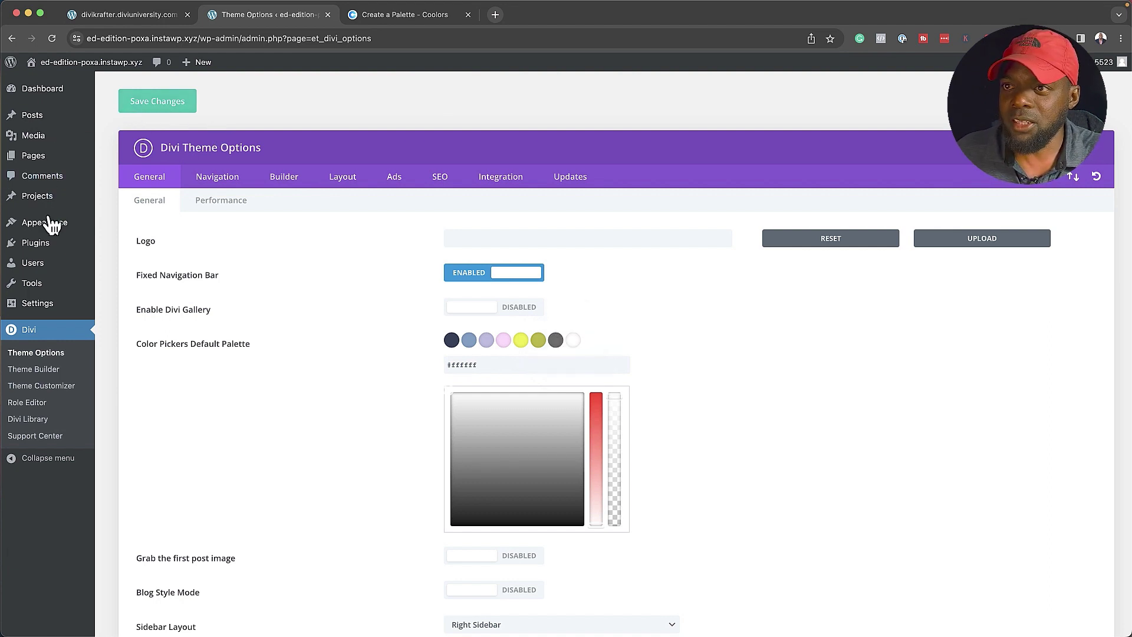
Step: Add a new page titled 'Mak' and start it from scratch in Divi Builder
mouse_move(36, 155)
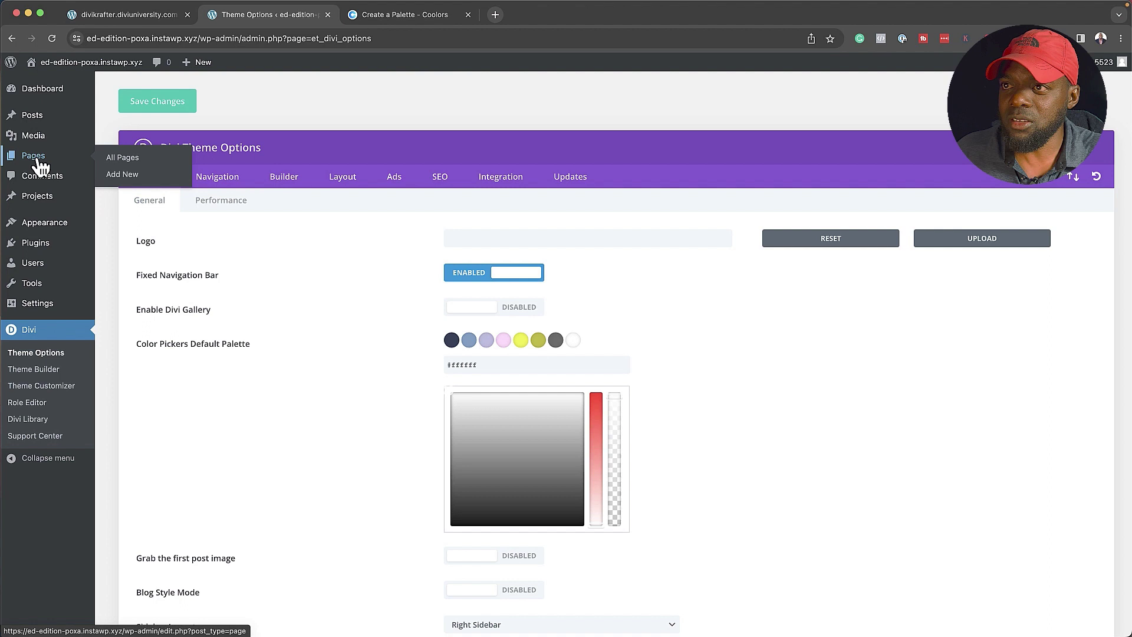
left_click(130, 178)
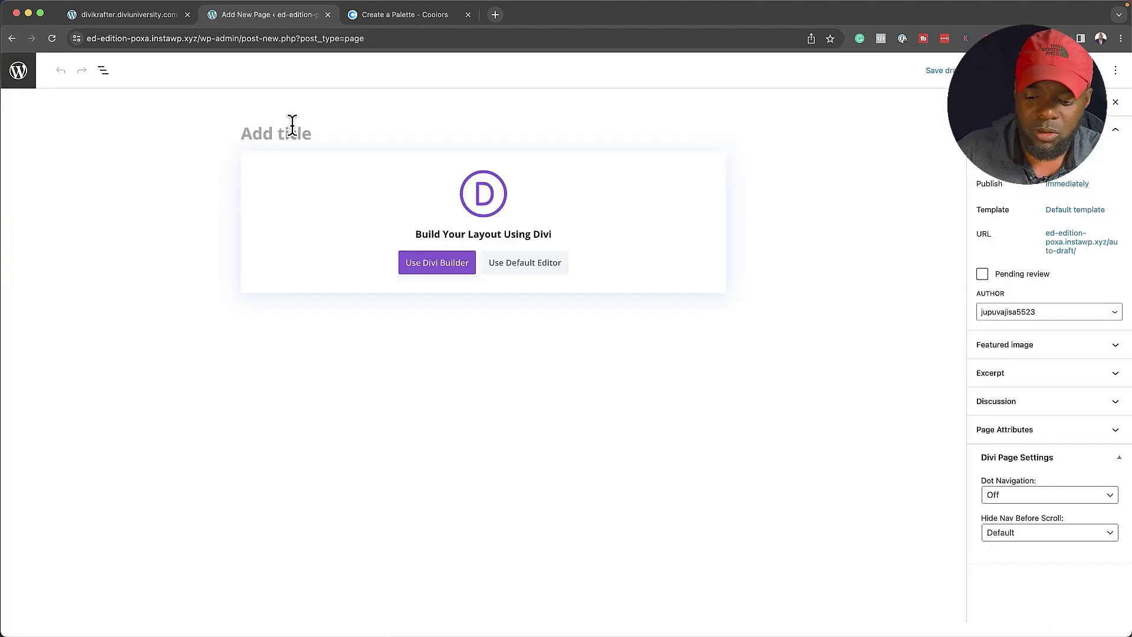
left_click(292, 124)
type("Mak")
left_click(429, 265)
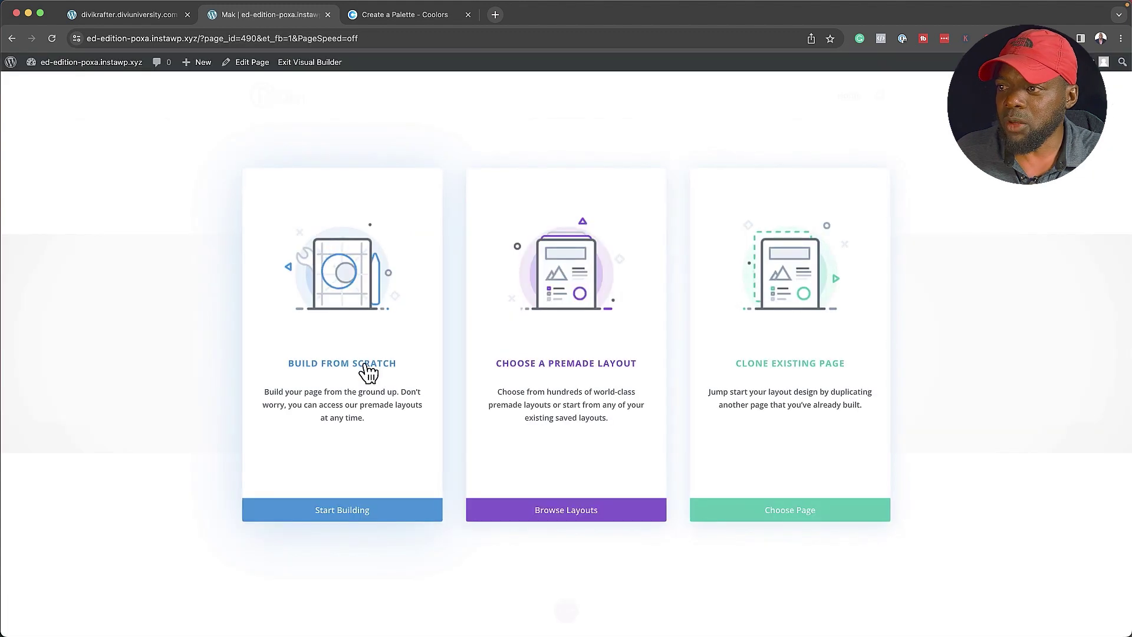
left_click(365, 365)
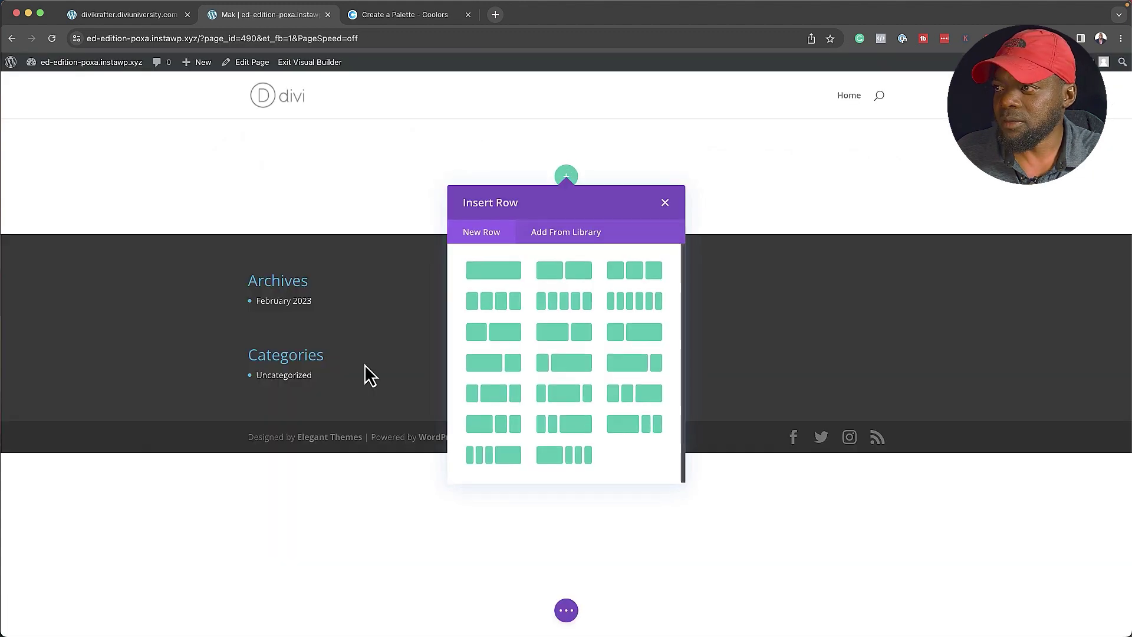
left_click(153, 20)
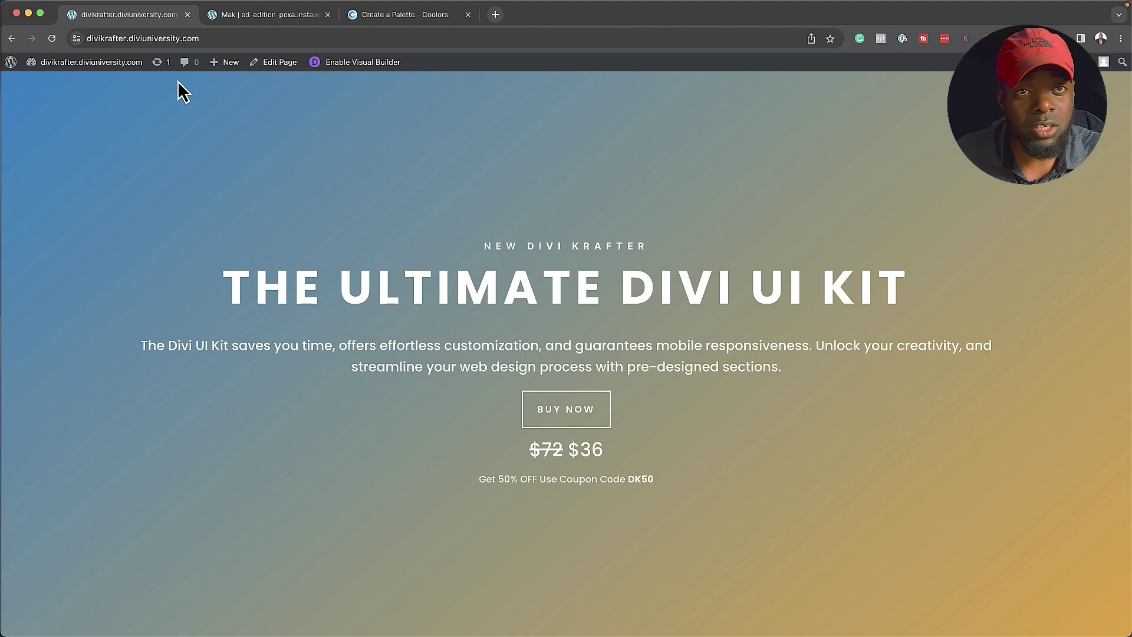
Step: Check the DK SERVICES #001 layout name on the Divi Krafter Services demo page
scroll(232, 286, "down", 5)
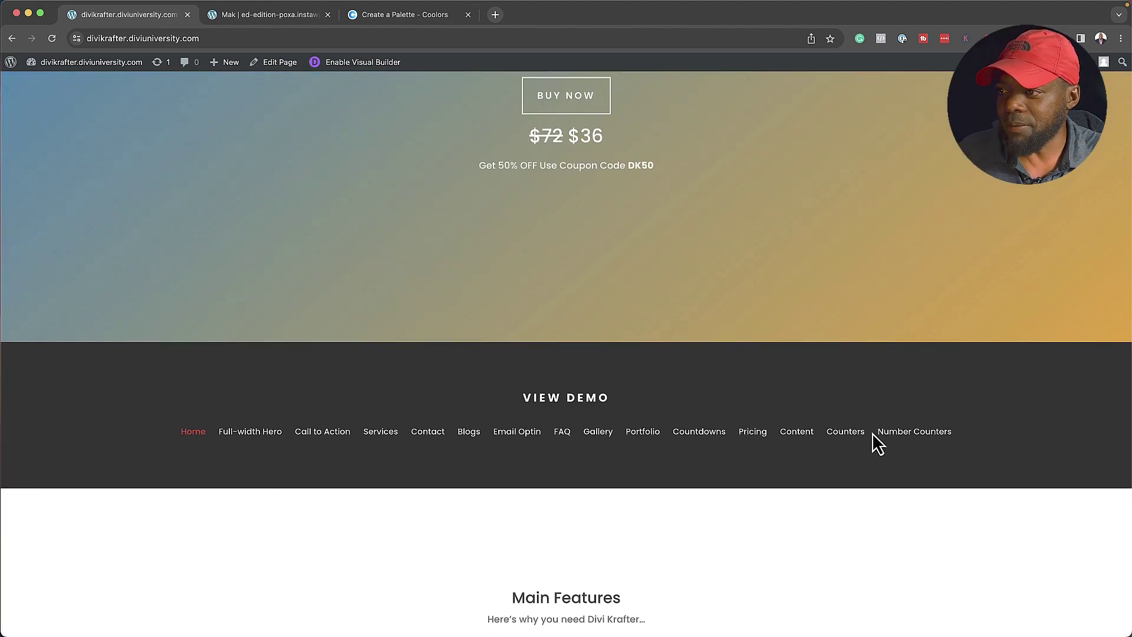
left_click(378, 434)
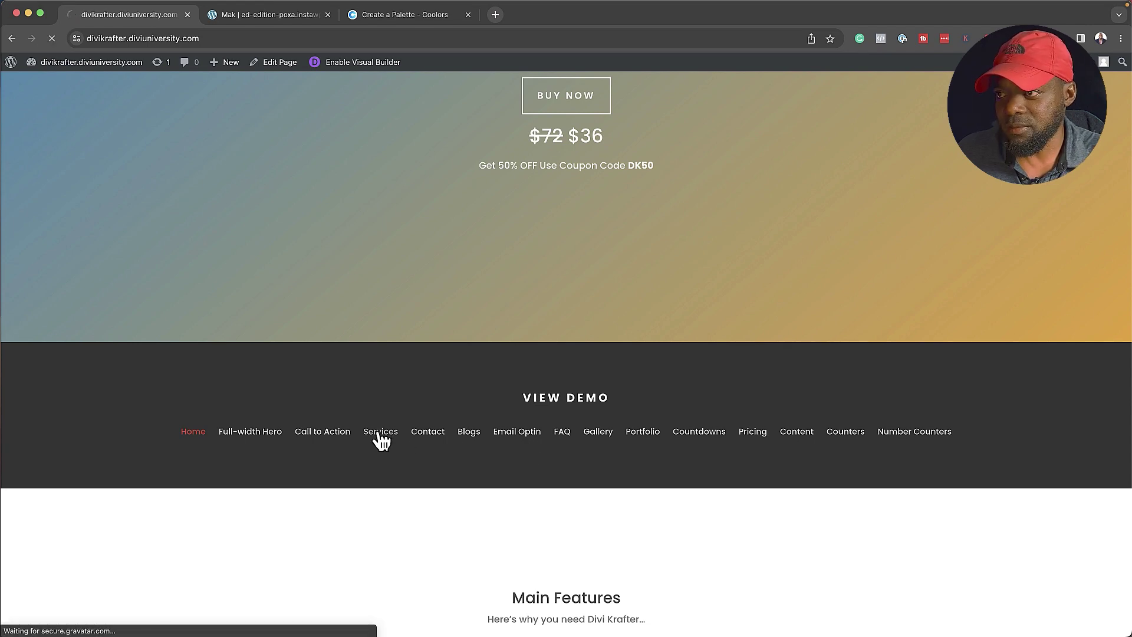
scroll(38, 373, "down", 3)
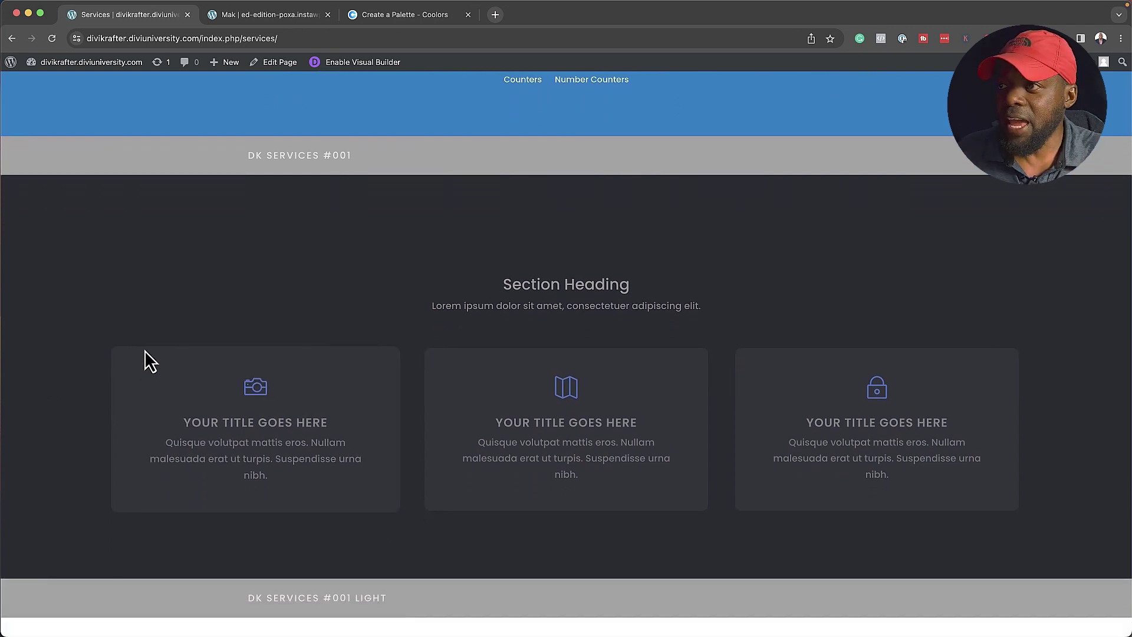
left_click_drag(247, 156, 377, 164)
left_click(260, 239)
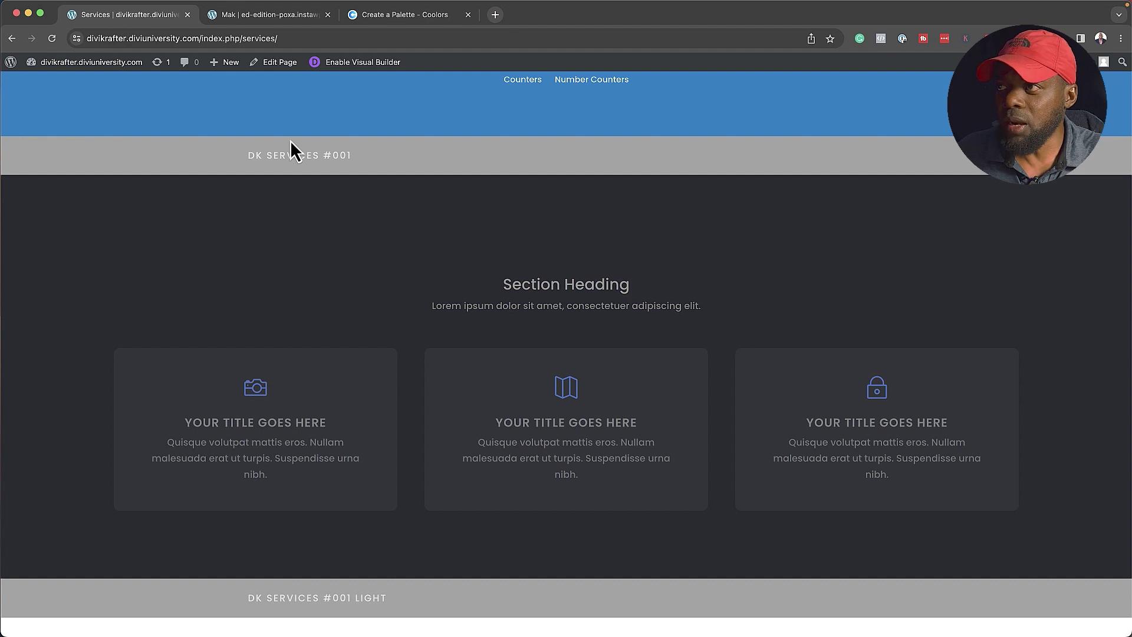
left_click(293, 18)
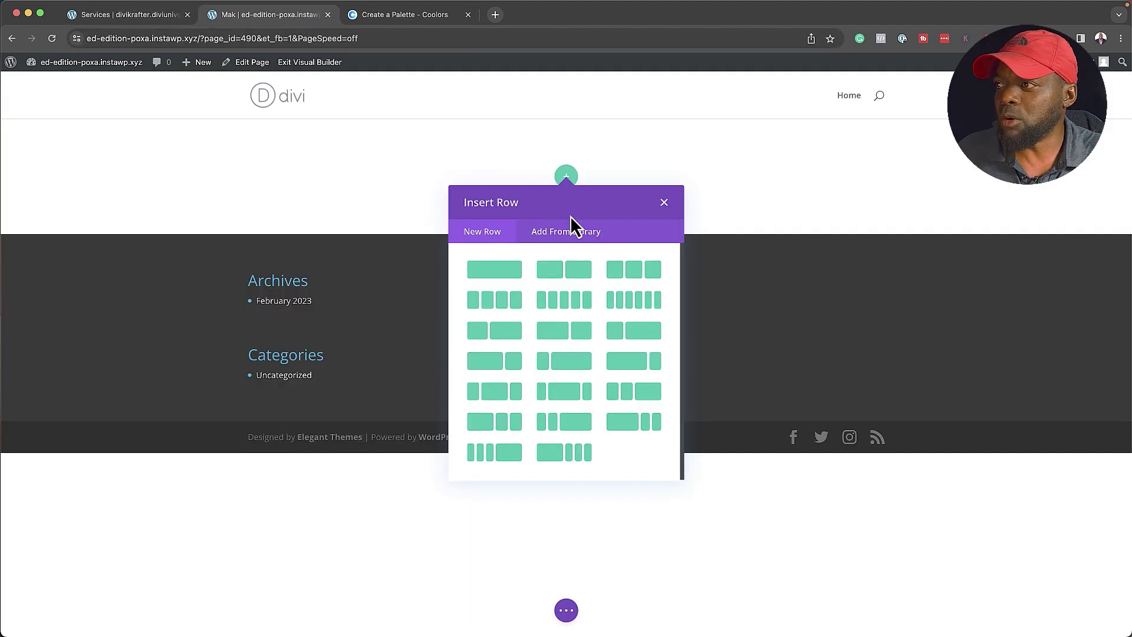
Step: Close Insert Row and open the section library limited to This Website's sections
left_click(664, 202)
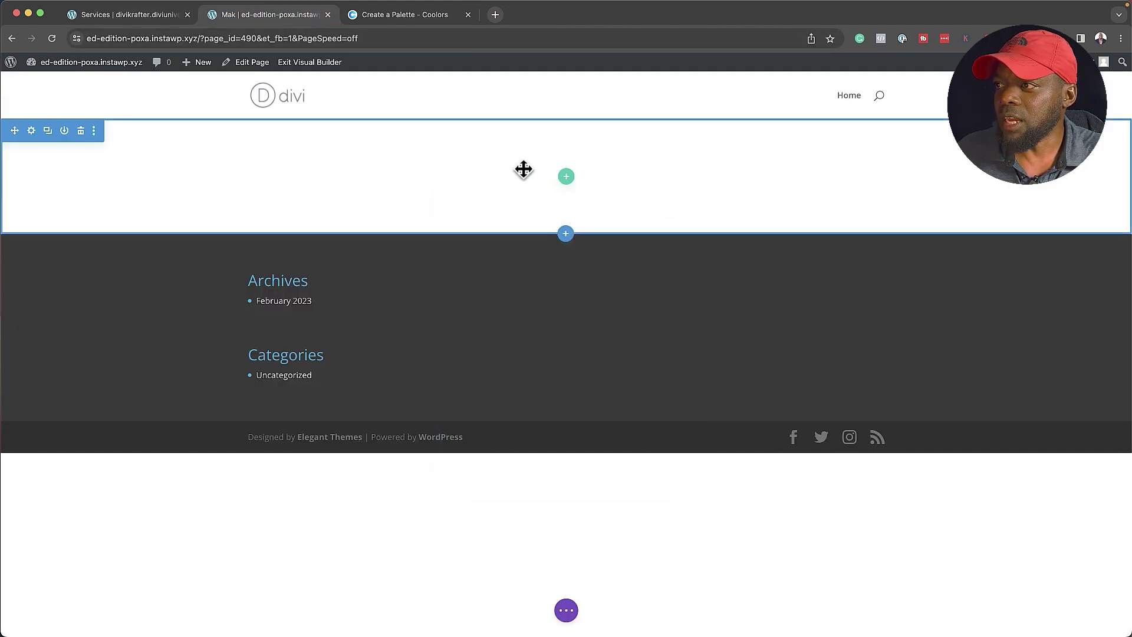
left_click(567, 235)
left_click(571, 287)
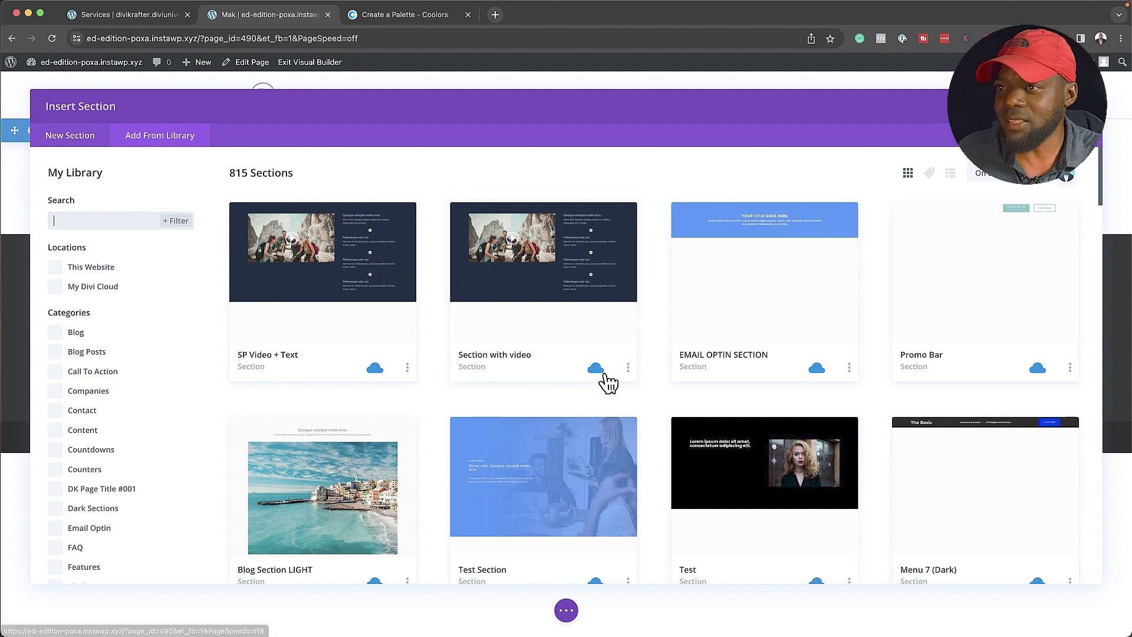
left_click(55, 287)
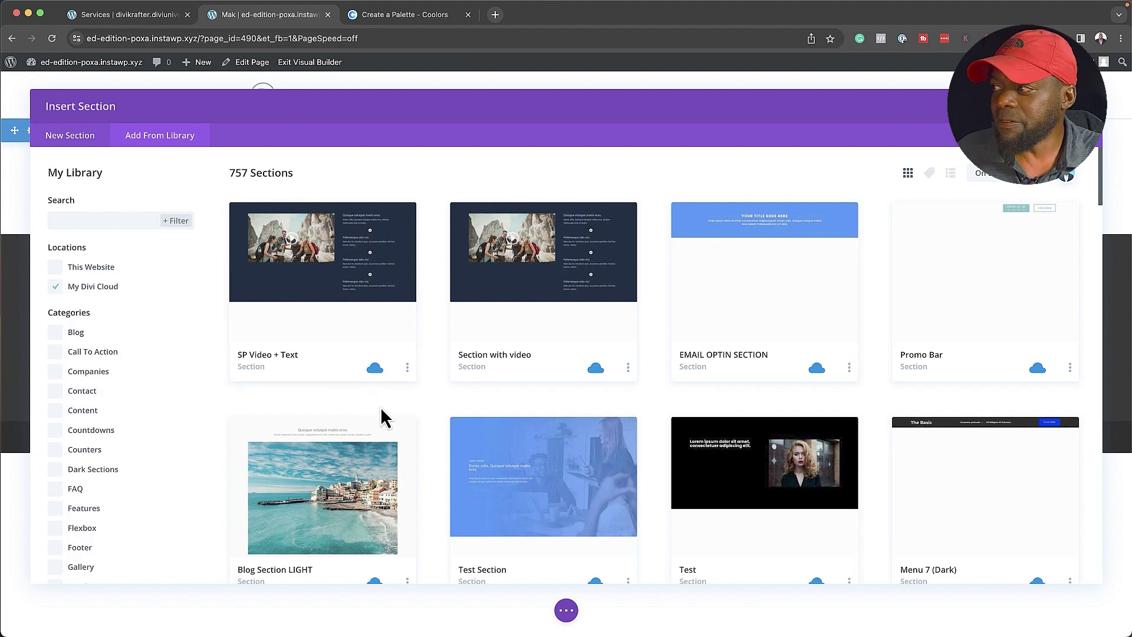
scroll(382, 409, "down", 10)
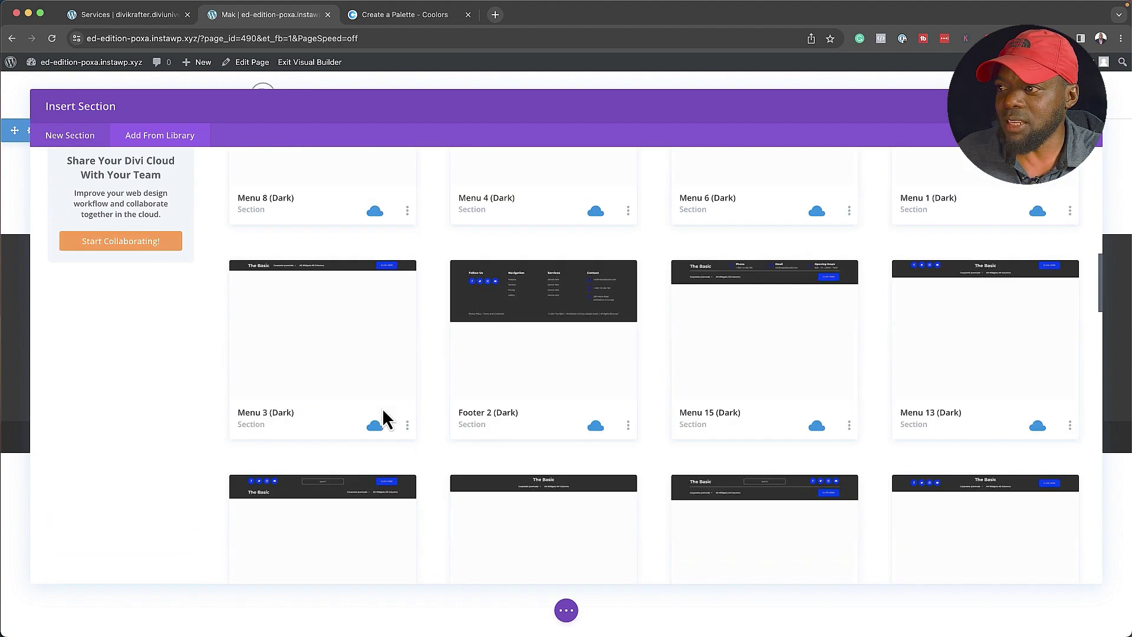
scroll(382, 408, "up", 10)
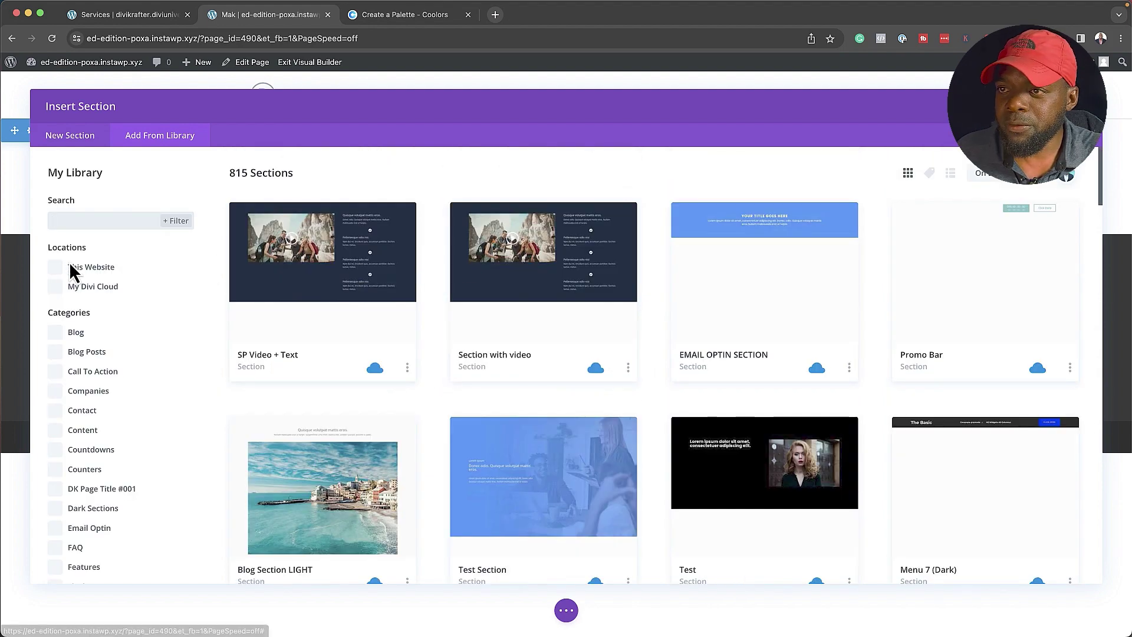
left_click(56, 267)
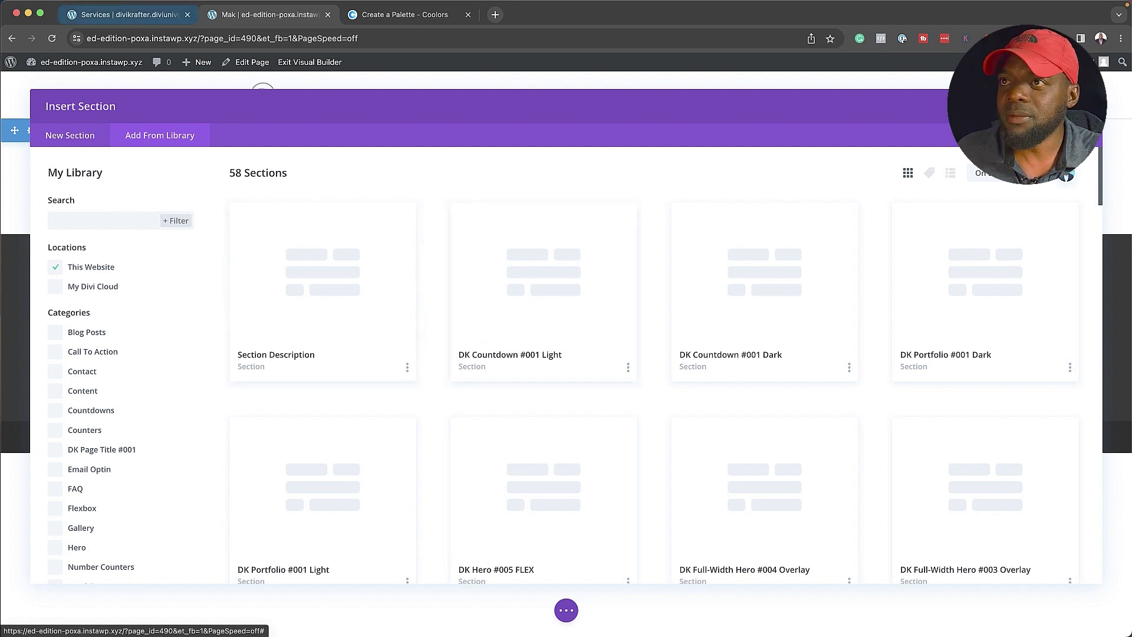
Step: Filter the library to Services and open the DK Services #001 Dark details
left_click(111, 18)
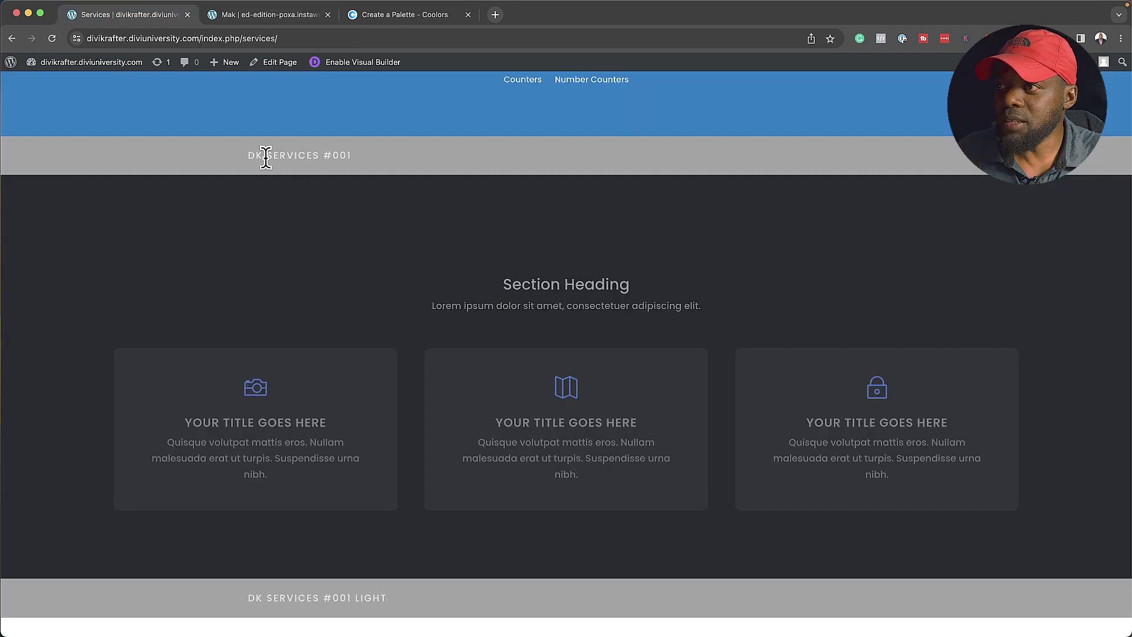
left_click(274, 16)
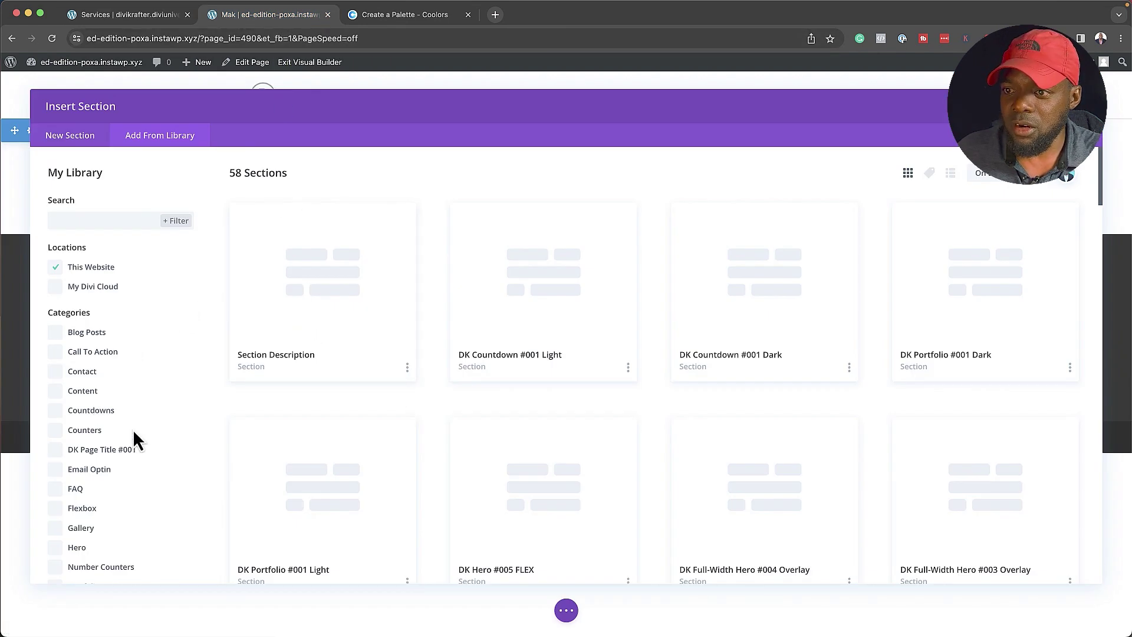
scroll(133, 430, "down", 4)
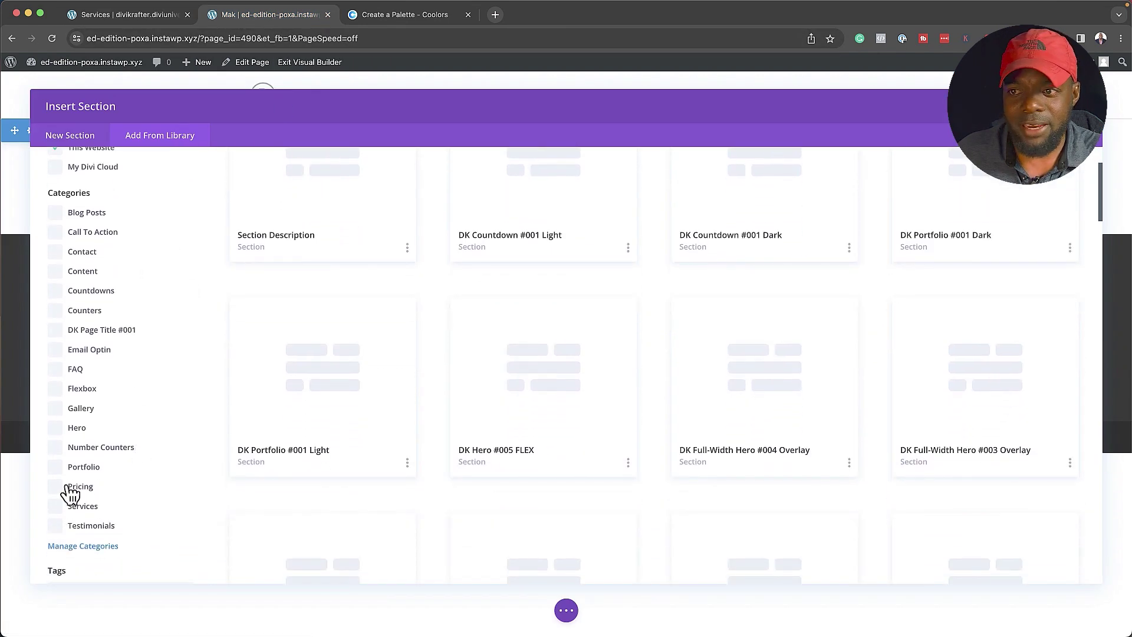
left_click(55, 507)
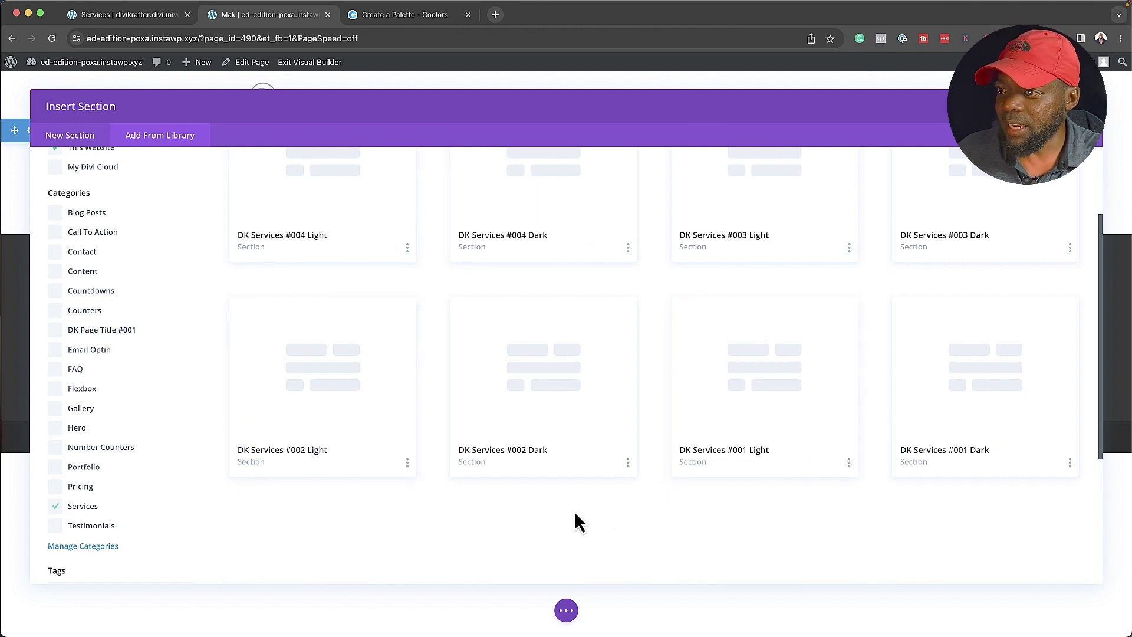
scroll(487, 513, "up", 1)
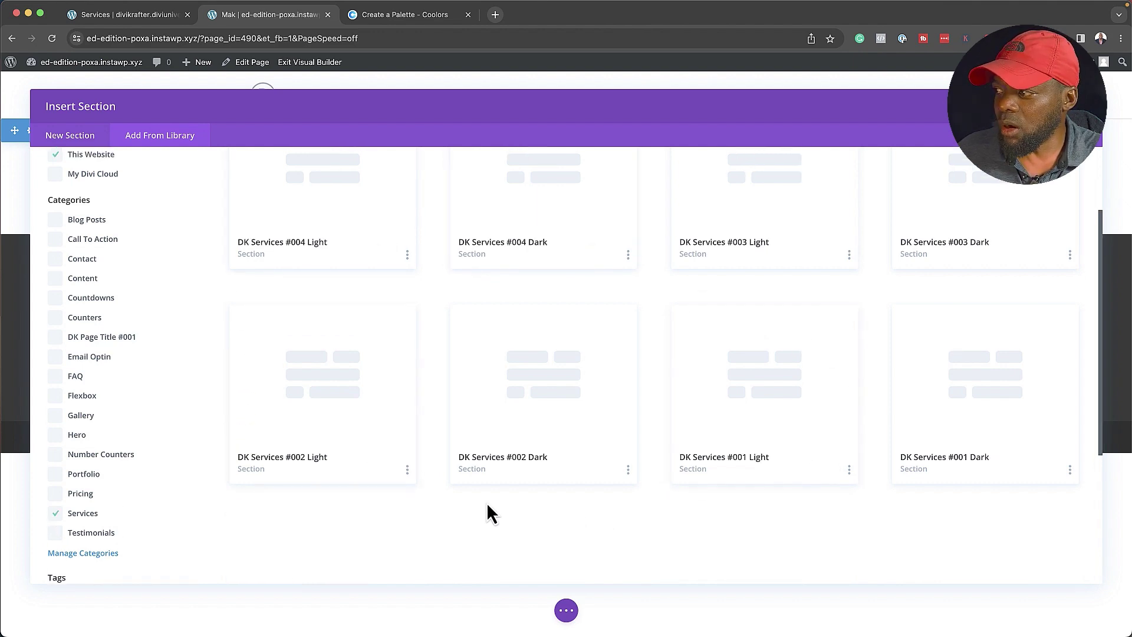
left_click(982, 383)
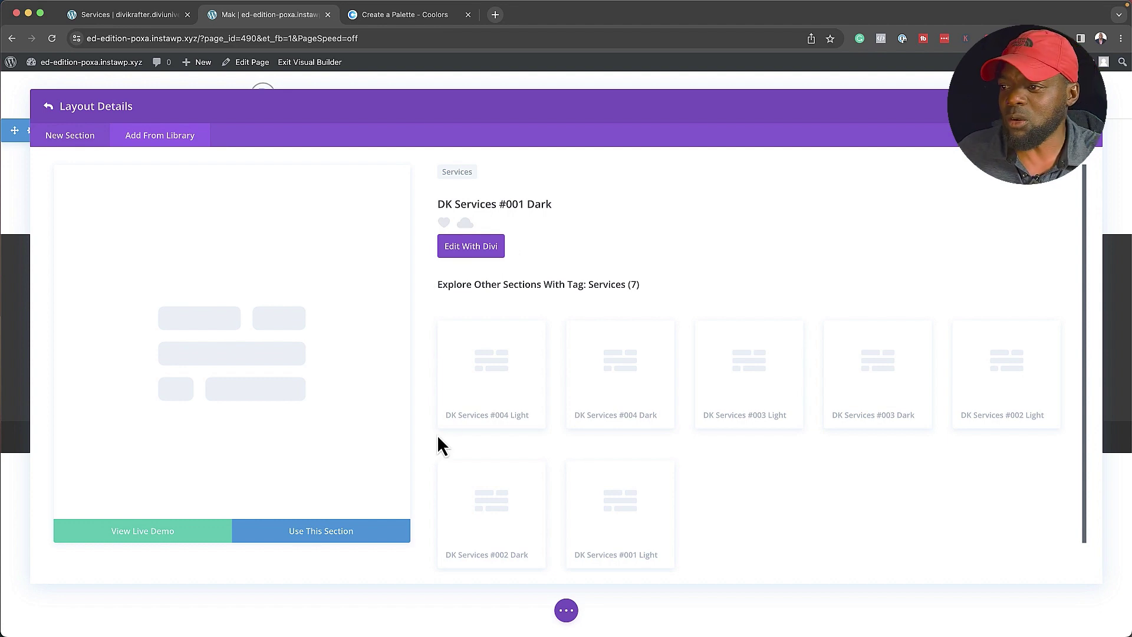
Step: Insert DK Services #001 Dark, delete the empty section, and set its background to navy 1f2a47
left_click(340, 534)
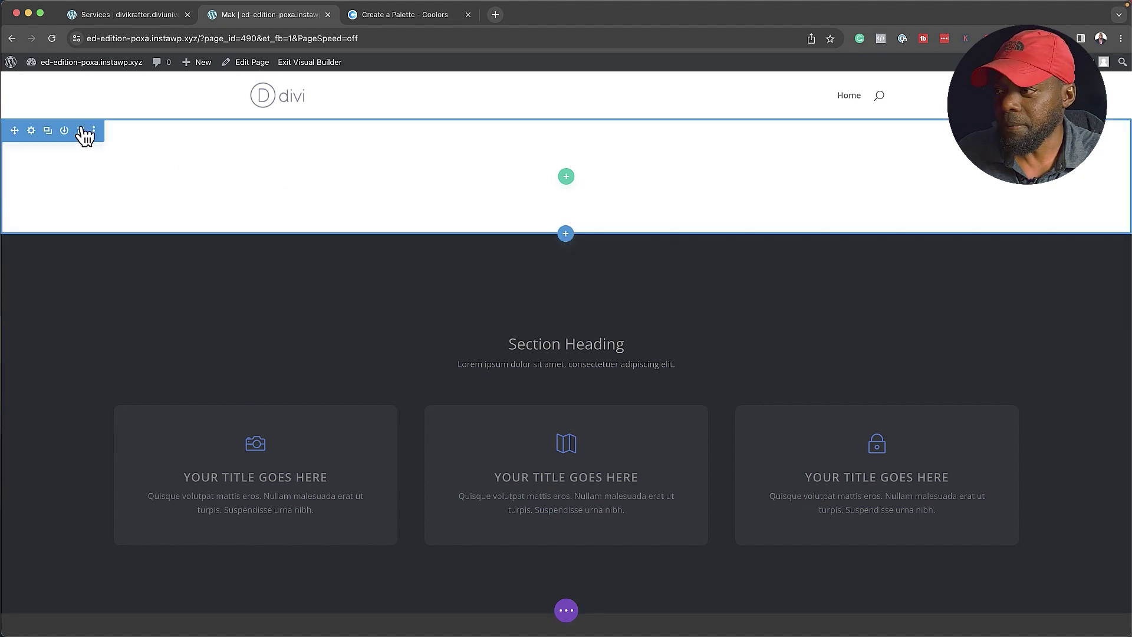
left_click(82, 130)
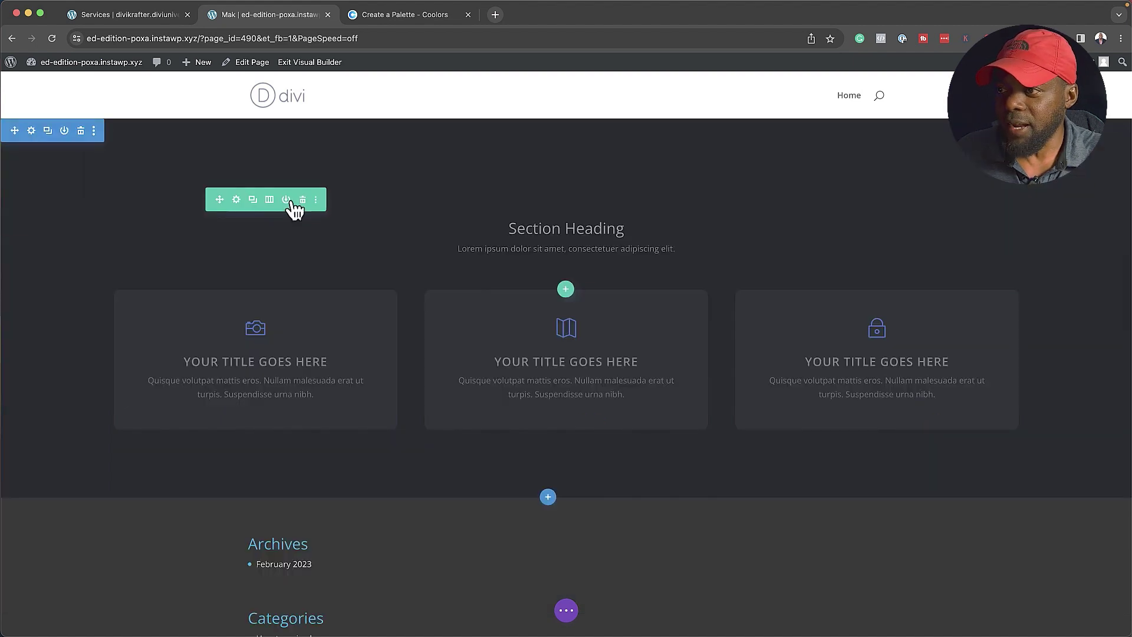
left_click(32, 130)
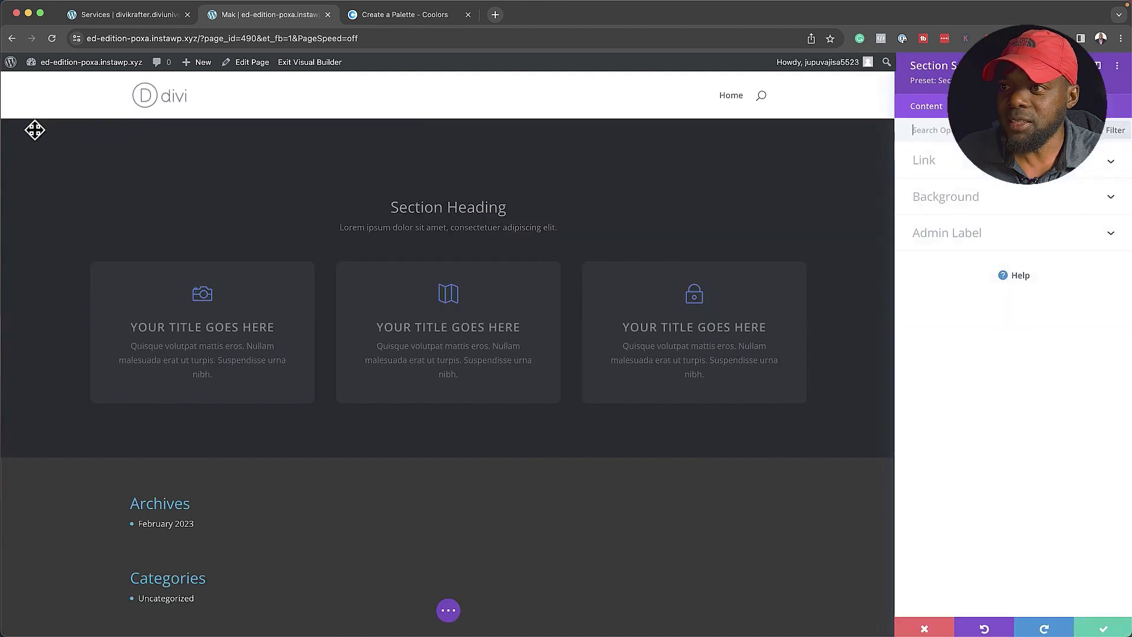
left_click(958, 204)
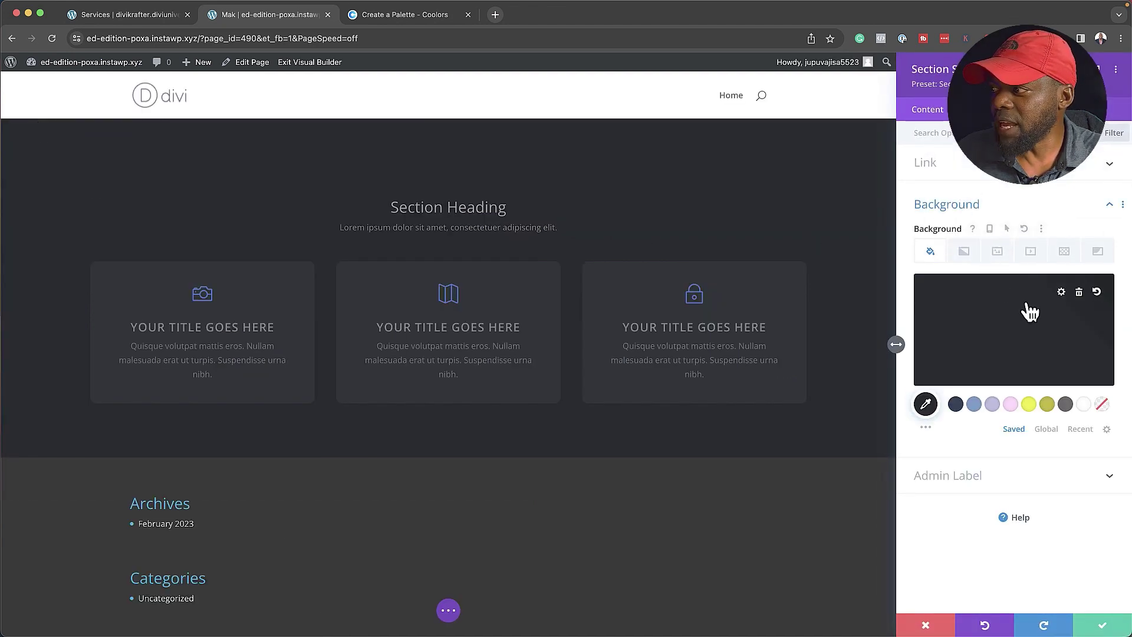
left_click(955, 405)
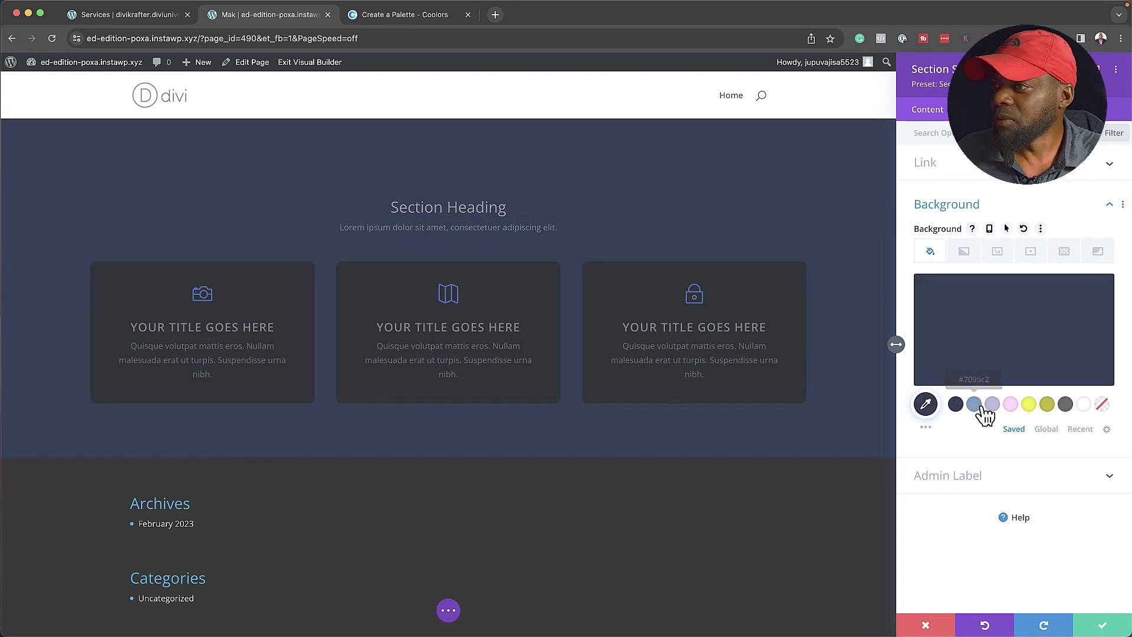
left_click(1103, 626)
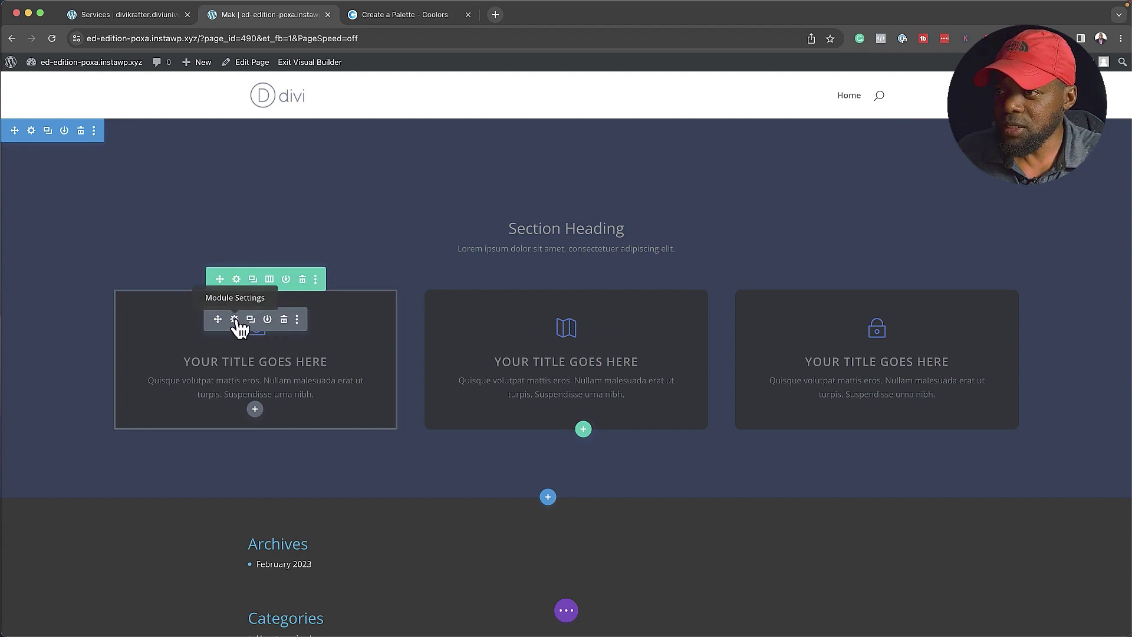
Step: Dock the first blurb's settings on the left and give it a #7095c2 blue background
left_click(235, 320)
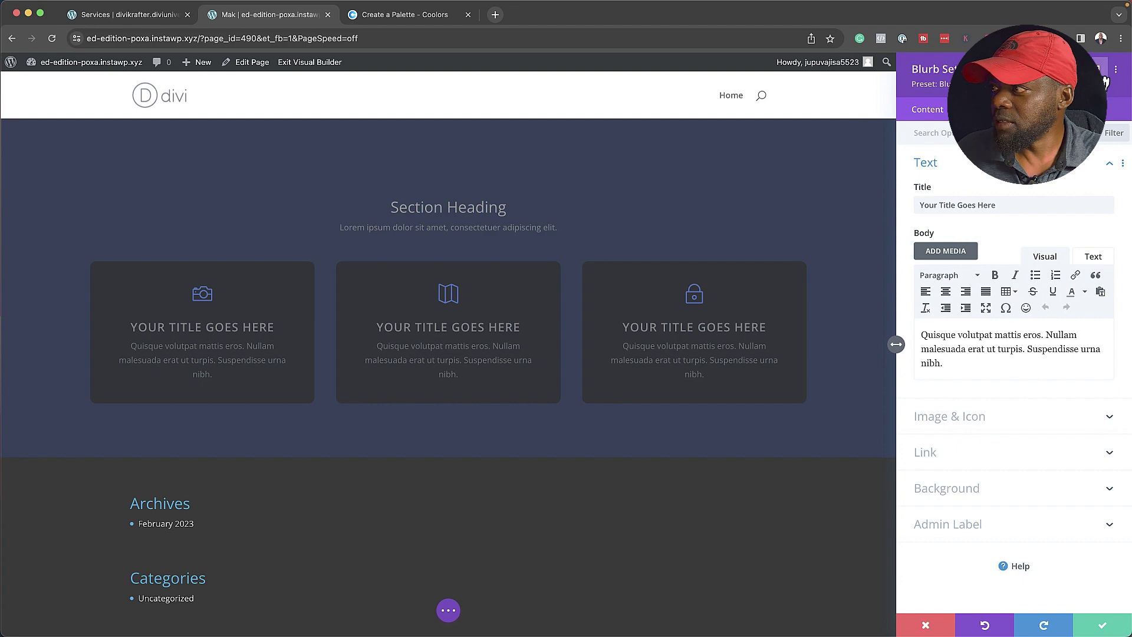
left_click(1101, 74)
left_click(218, 97)
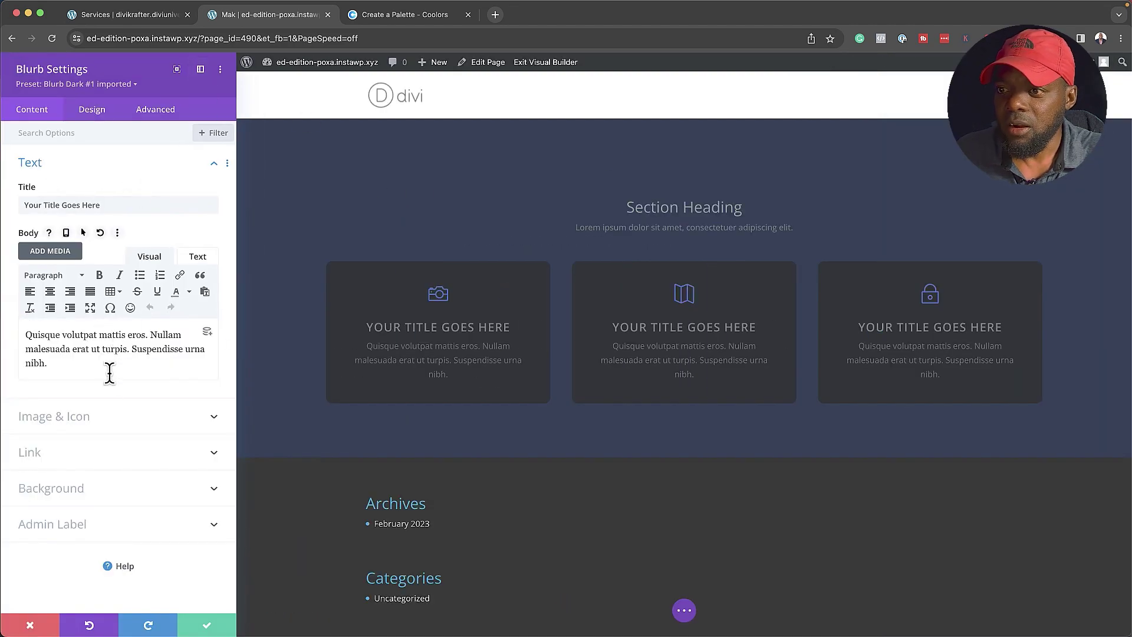
left_click(56, 493)
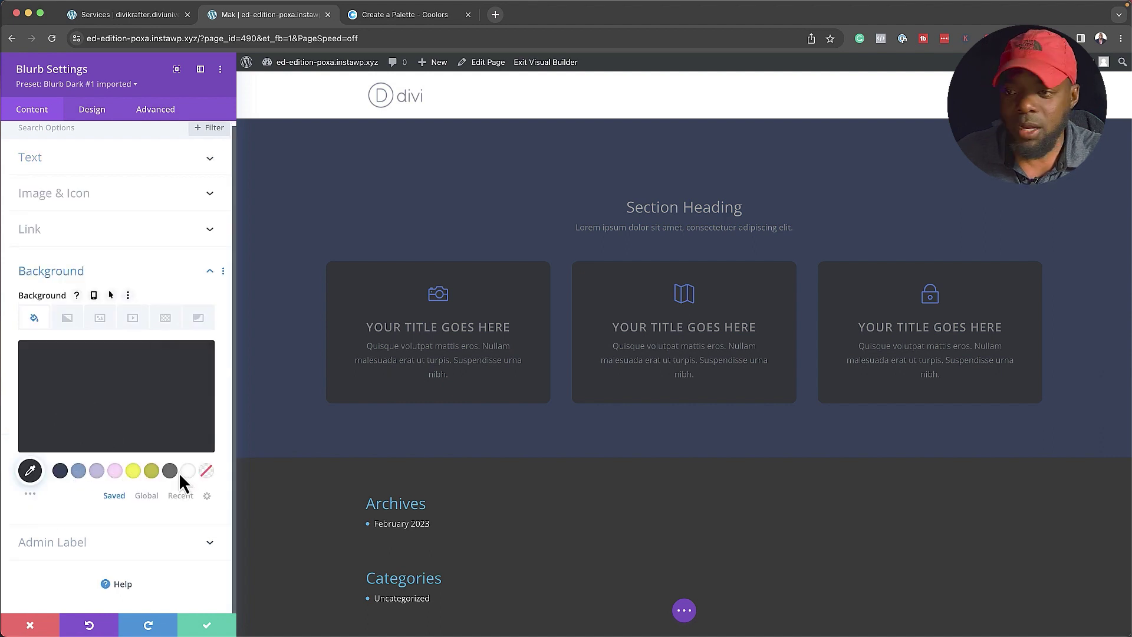
left_click(78, 471)
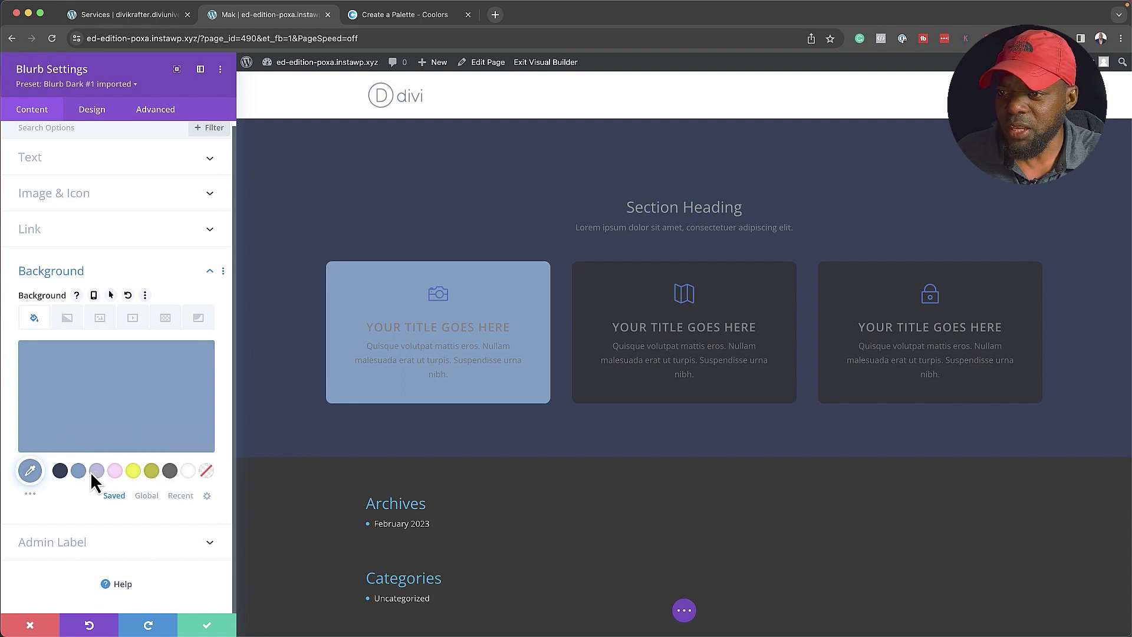
left_click(97, 471)
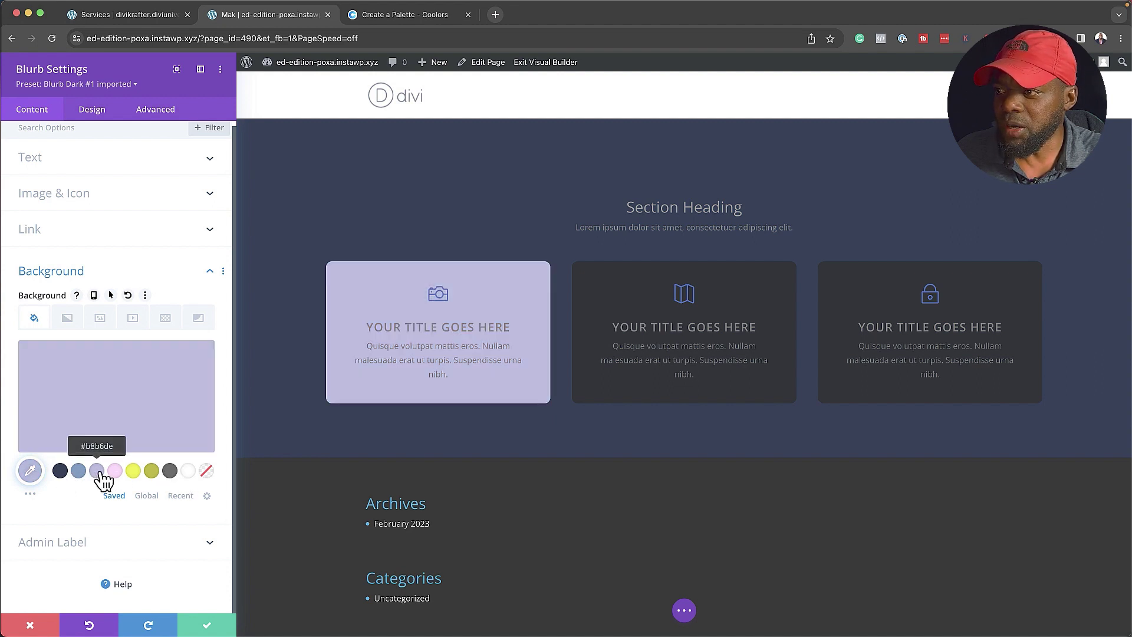
left_click(115, 470)
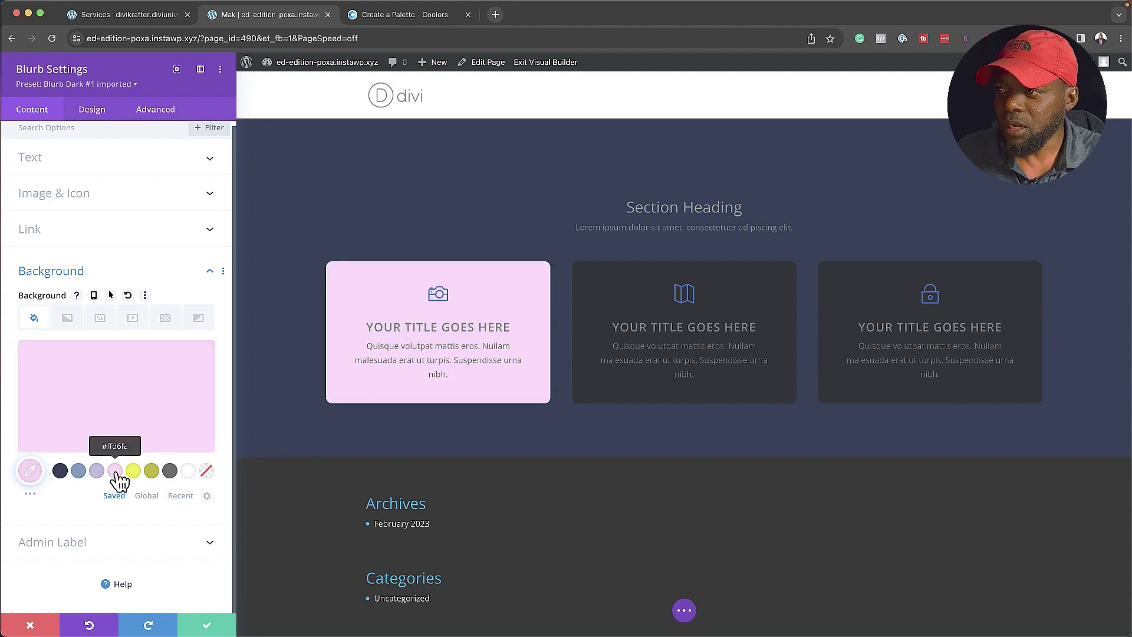
left_click(79, 471)
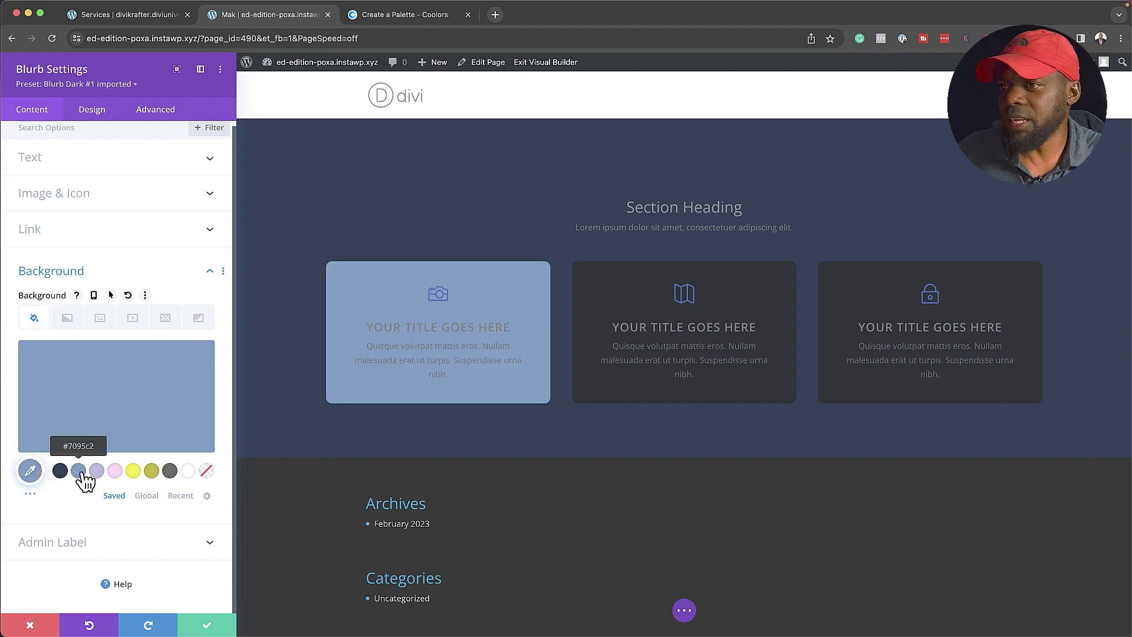
Step: Remove the icon's background colour and make the camera icon navy #1f2a47
left_click(427, 294)
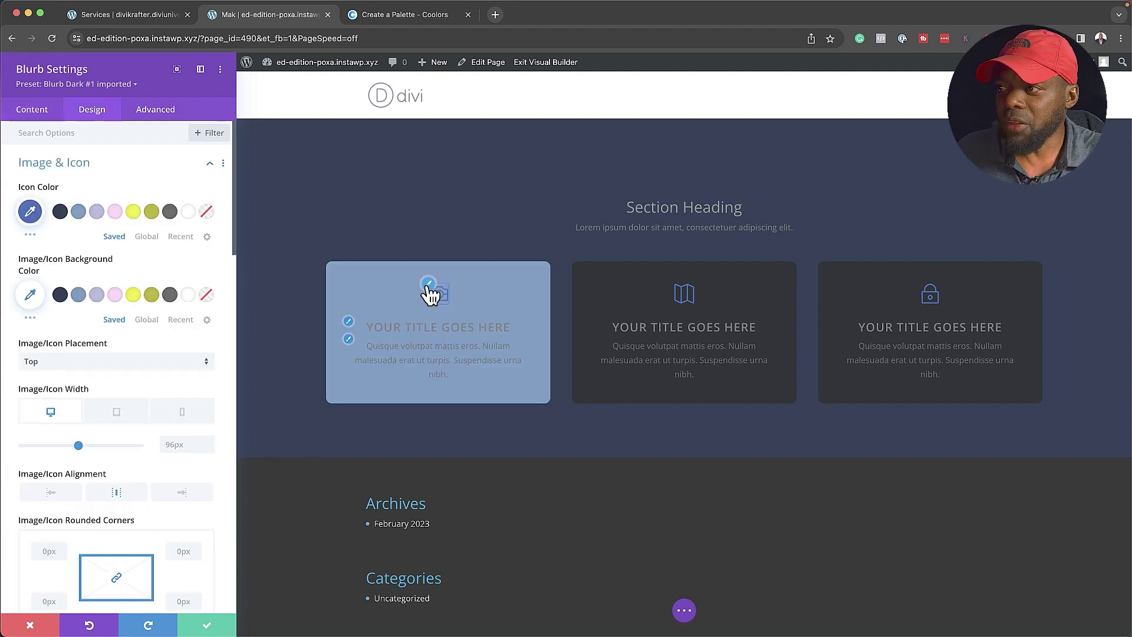
left_click(189, 294)
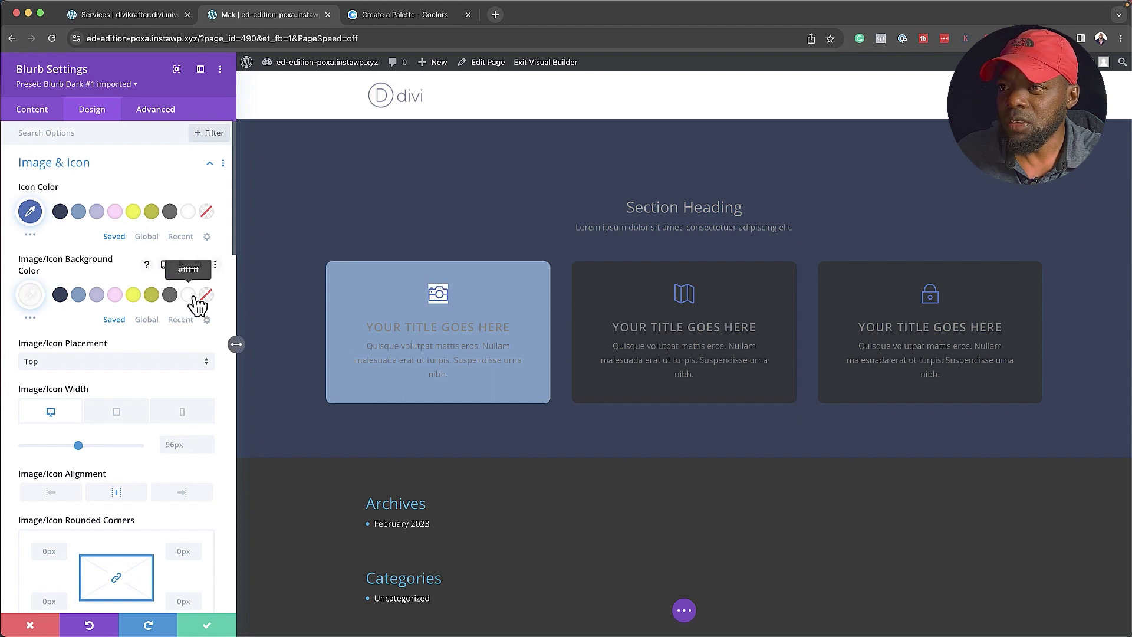
left_click(197, 265)
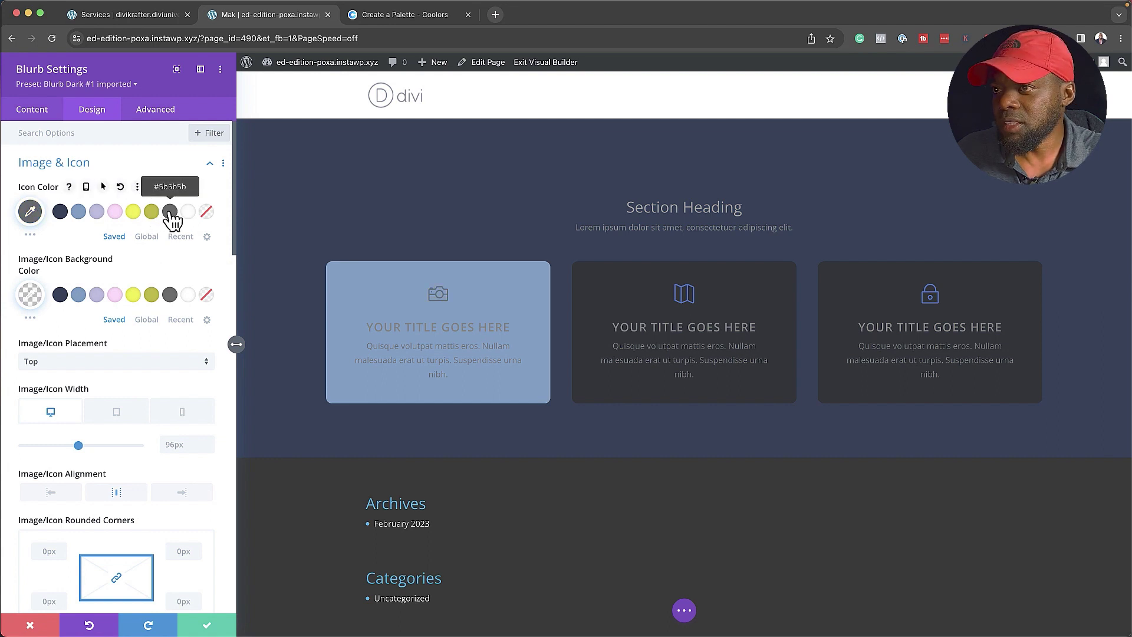
left_click(63, 216)
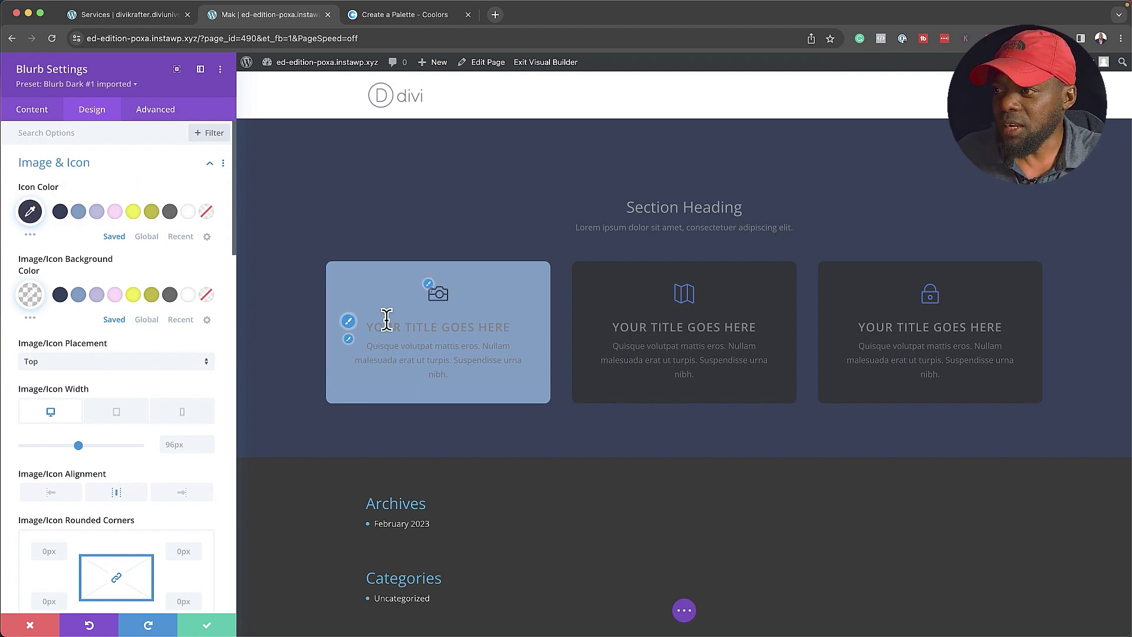
Step: Make the blurb title and body text navy and set the body font to Poppins
left_click(353, 330)
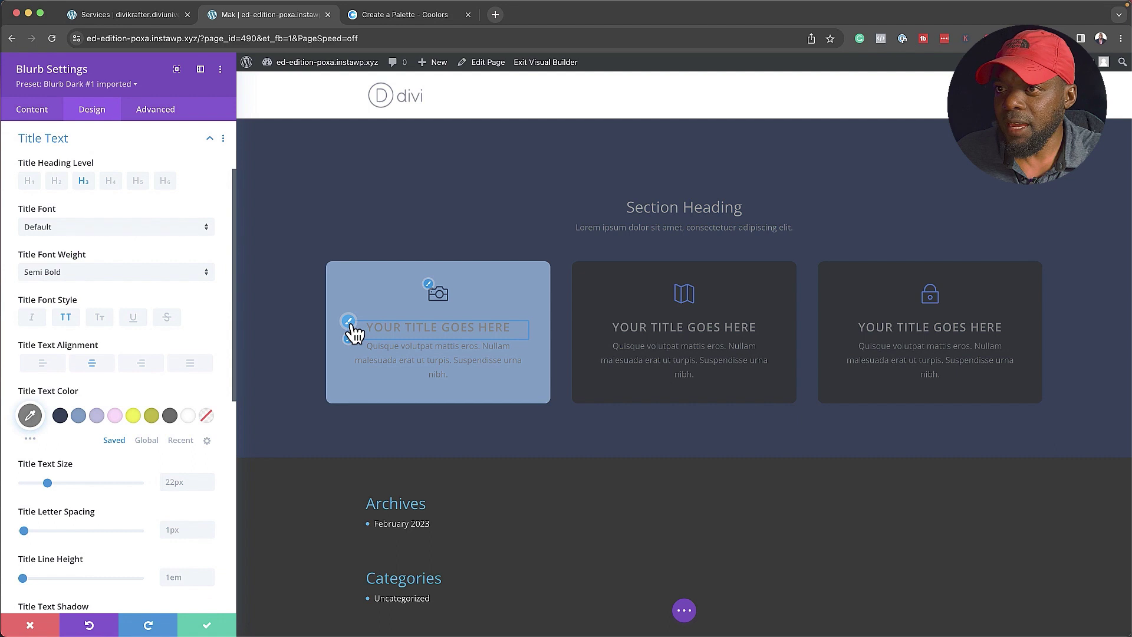
left_click(60, 416)
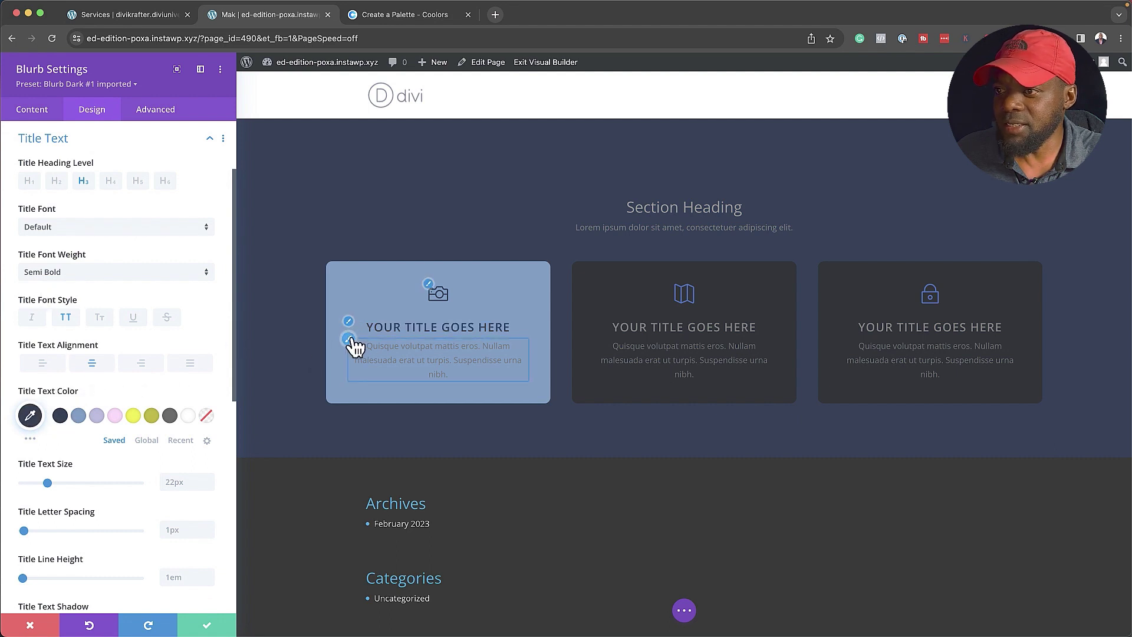
left_click(353, 347)
left_click(60, 406)
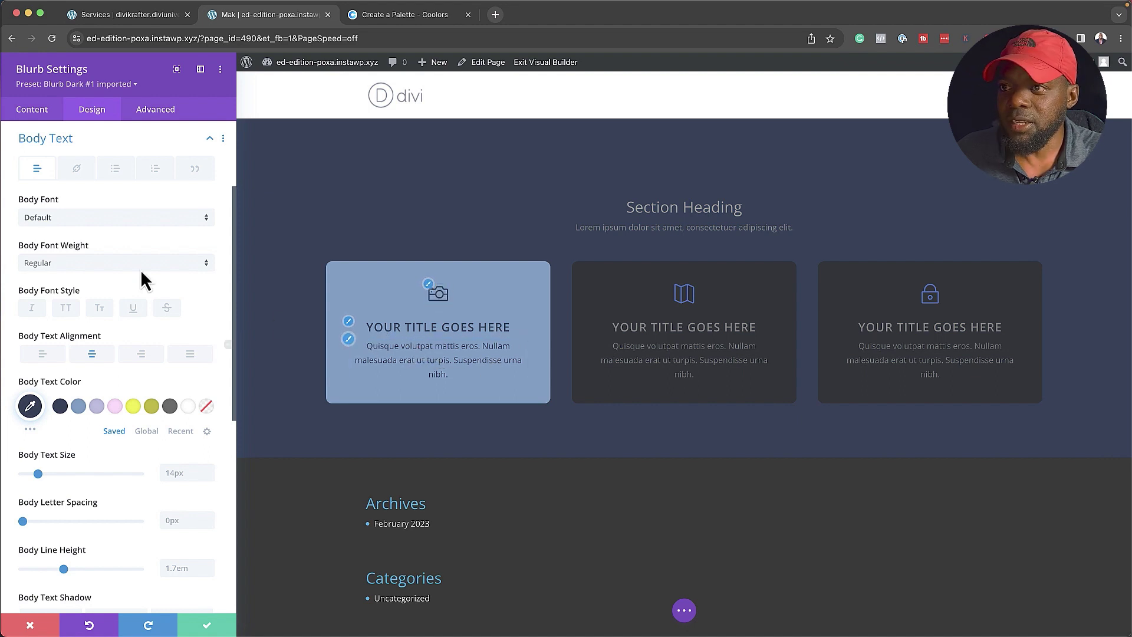
left_click(114, 263)
left_click(116, 217)
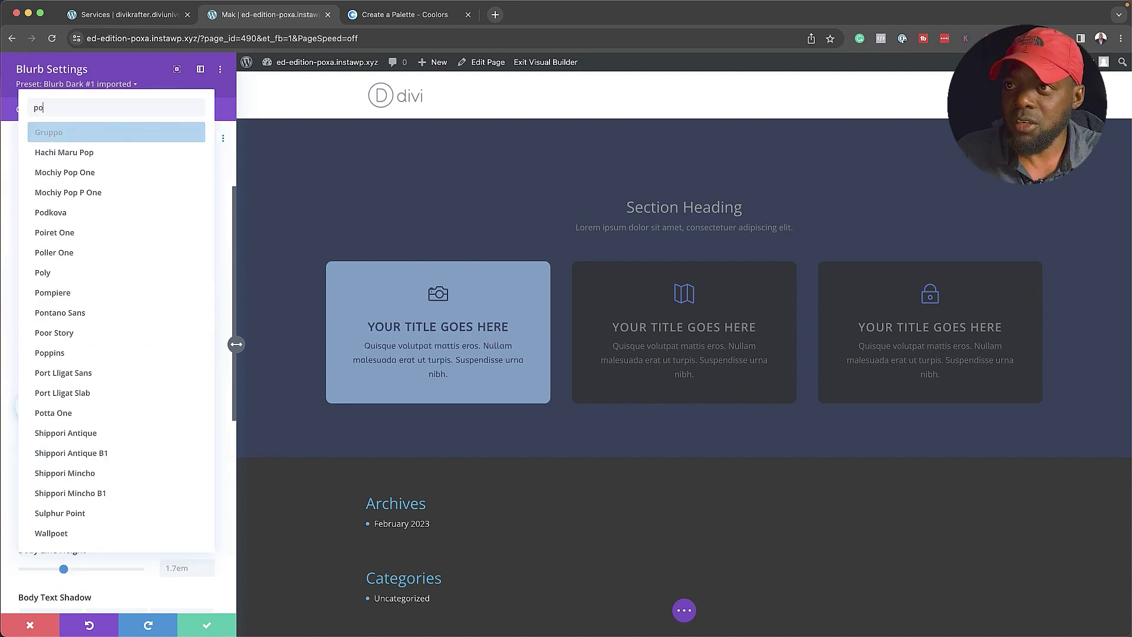
type("popp")
left_click(114, 137)
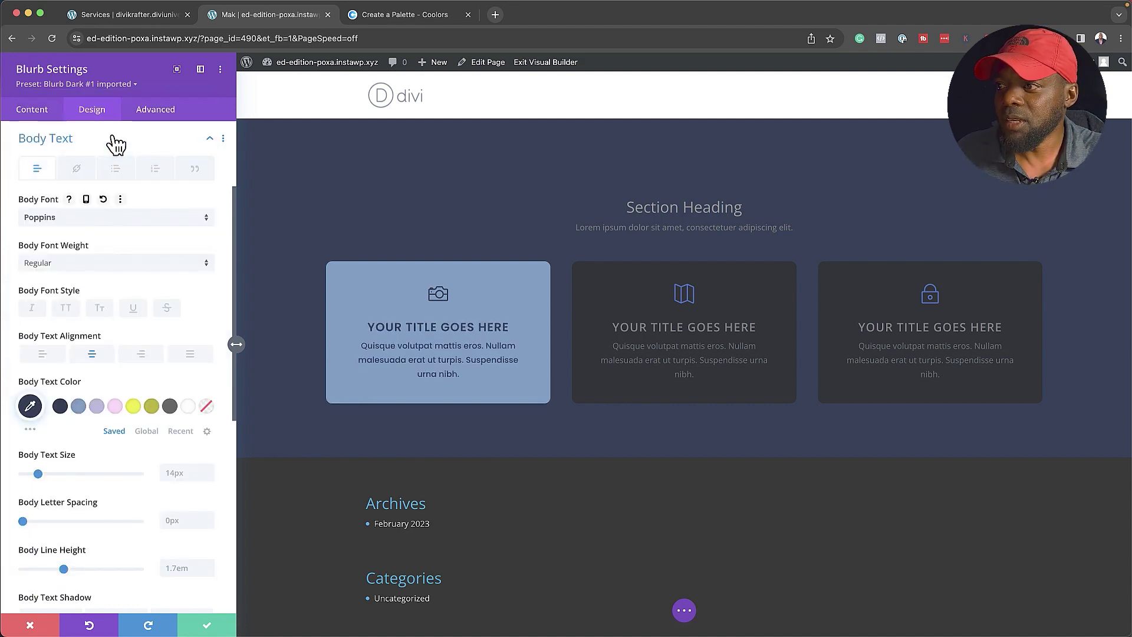
Step: Extend the blurb's styles to all blurbs in this section
right_click(366, 379)
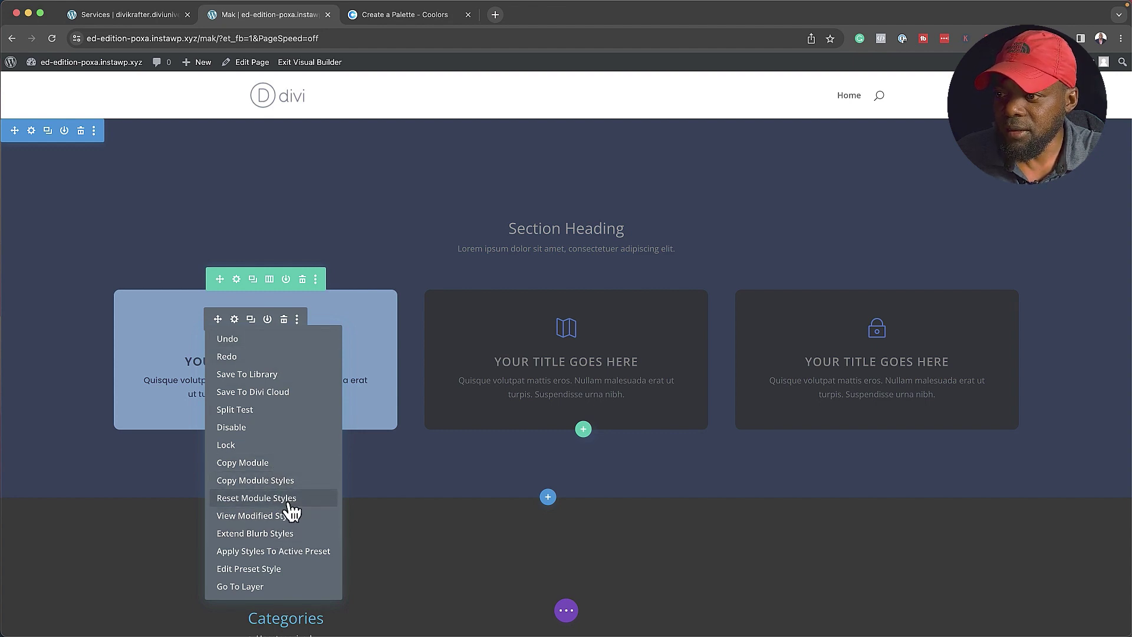
left_click(283, 532)
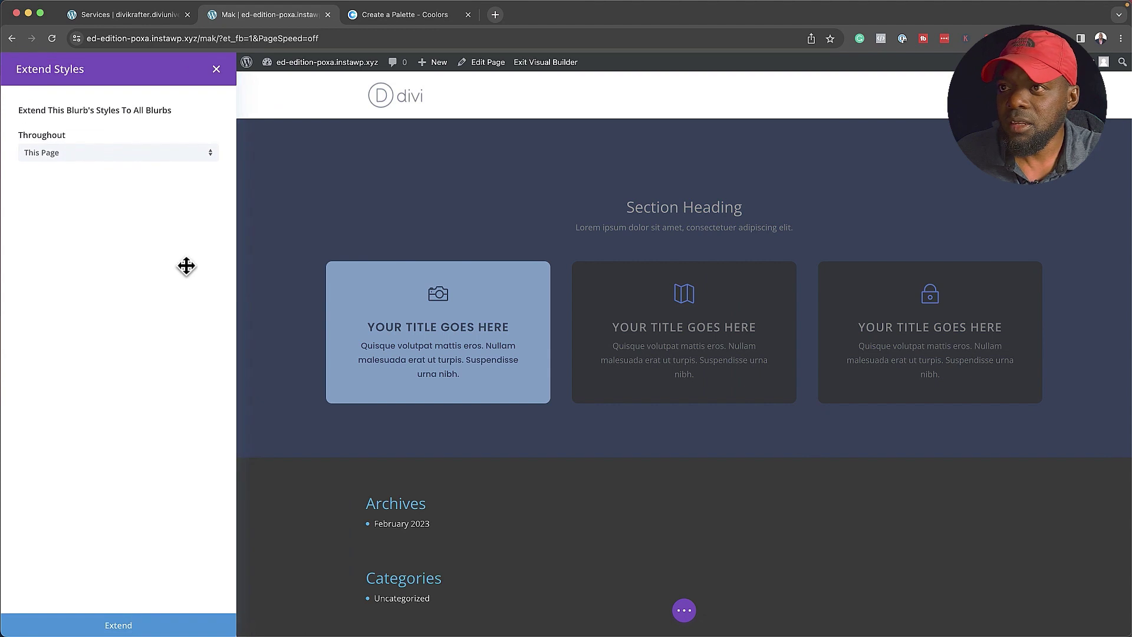
left_click(108, 155)
left_click(99, 184)
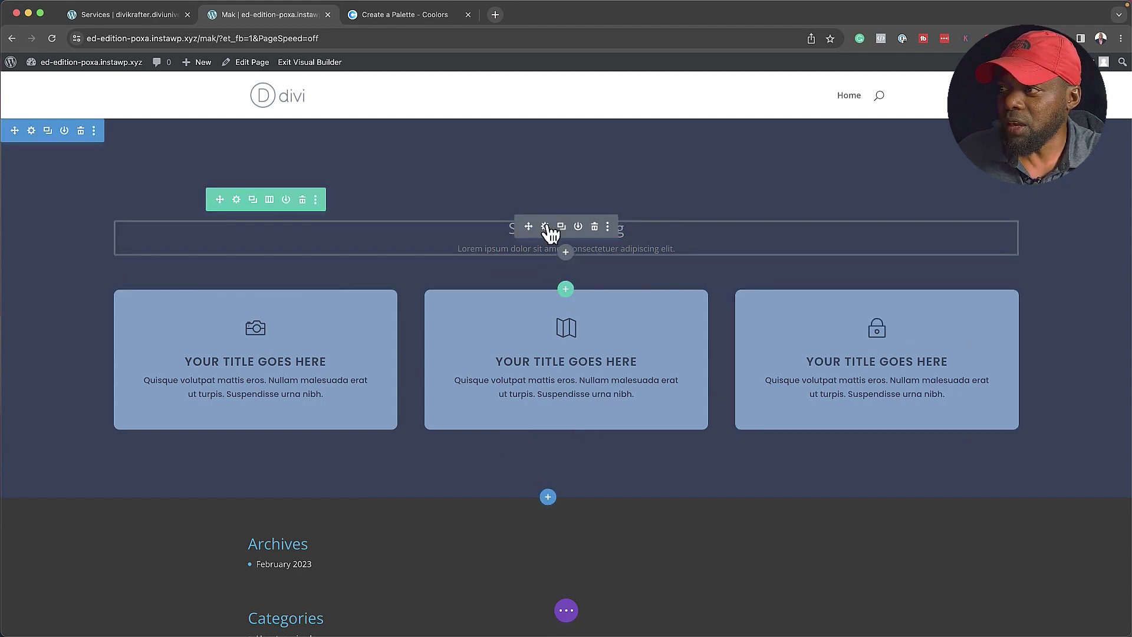
Step: Colour the Section Heading H2 lavender and its subtitle text pink, then save
left_click(545, 227)
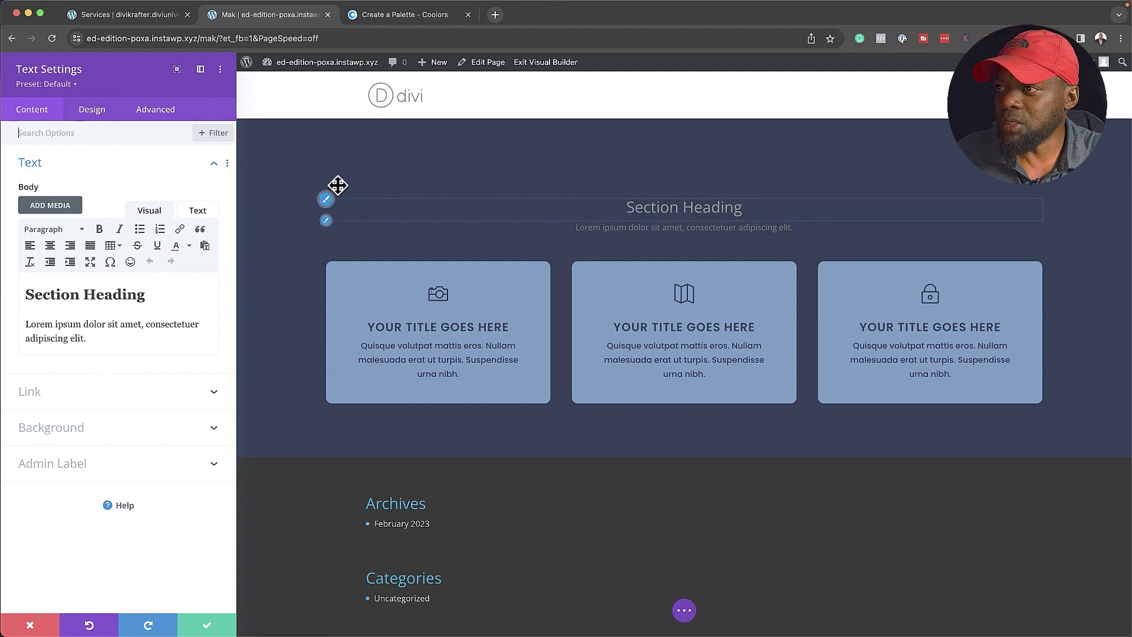
left_click(327, 200)
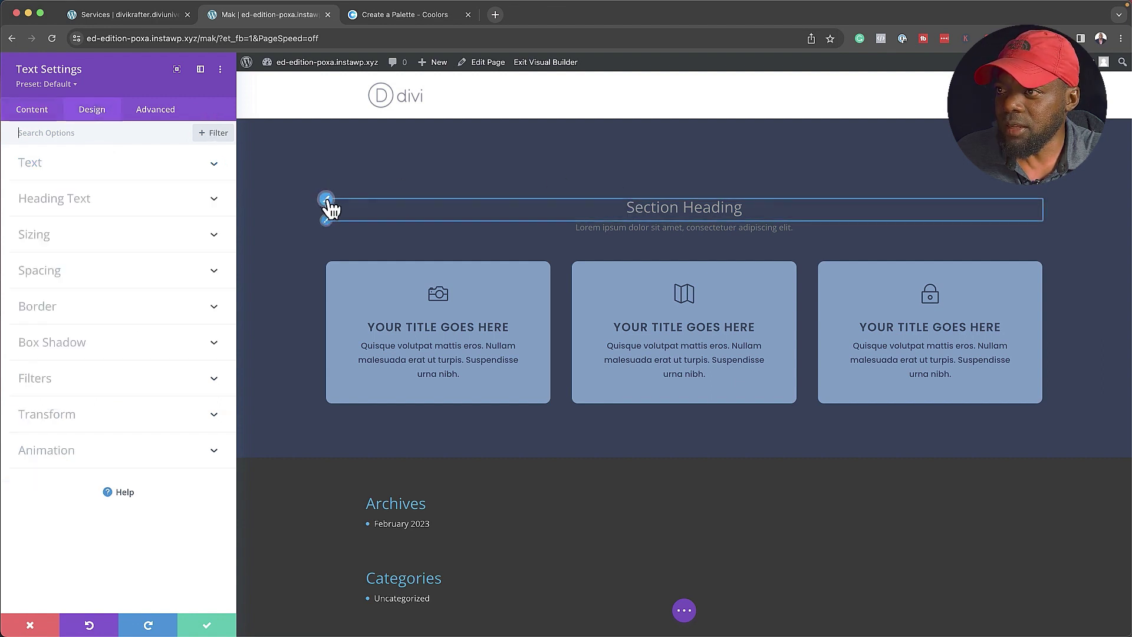
left_click(97, 406)
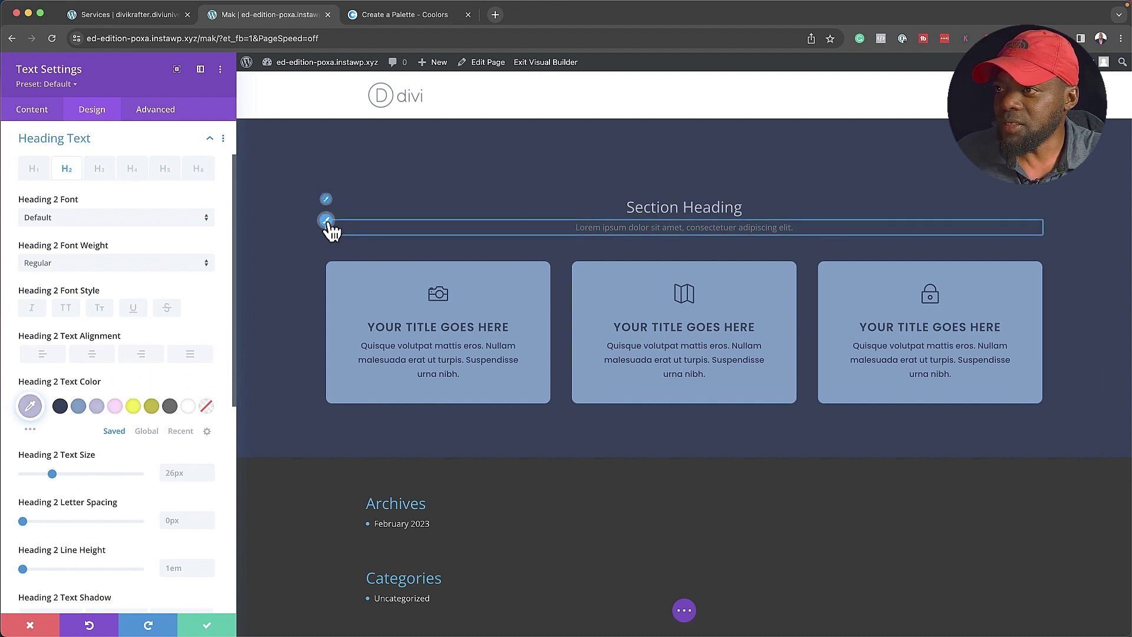
left_click(326, 221)
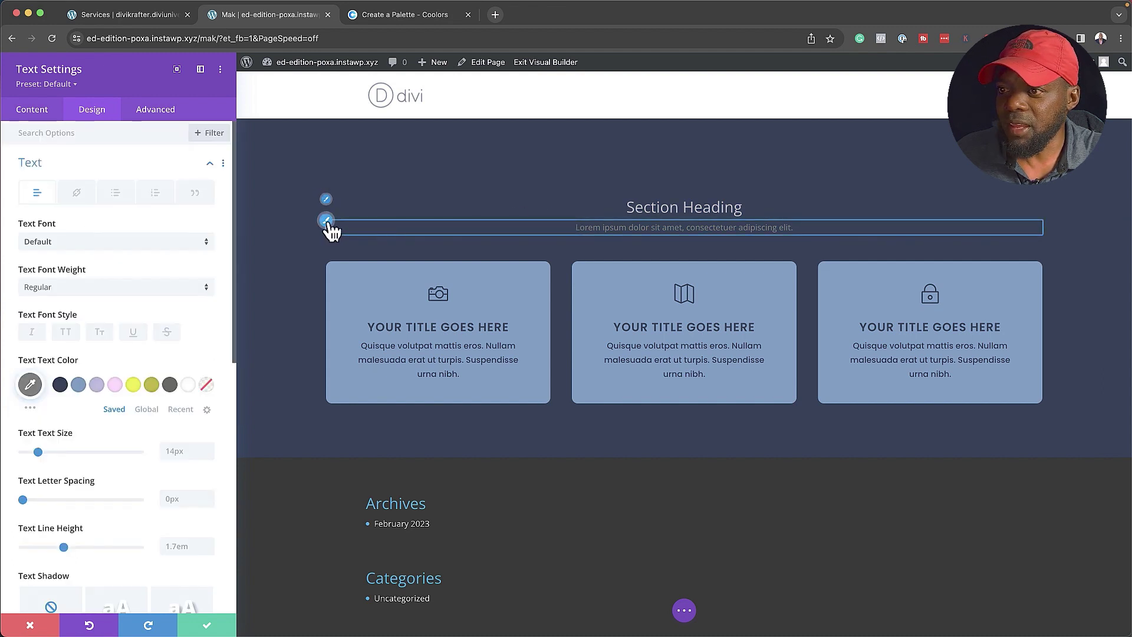
left_click(96, 385)
left_click(115, 384)
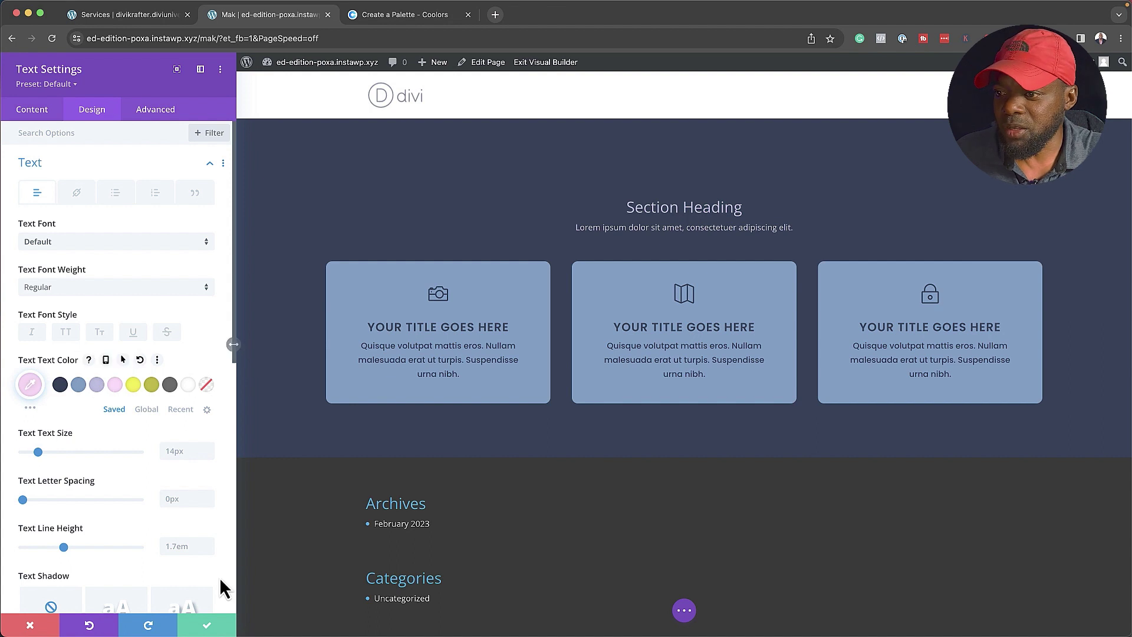
left_click(208, 626)
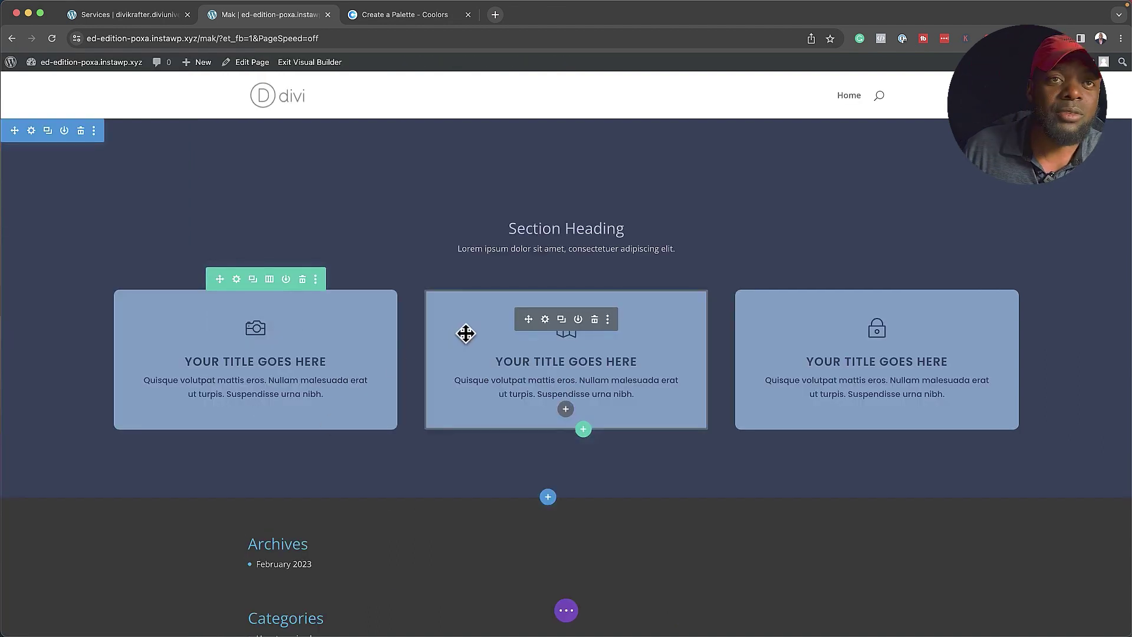
left_click(159, 17)
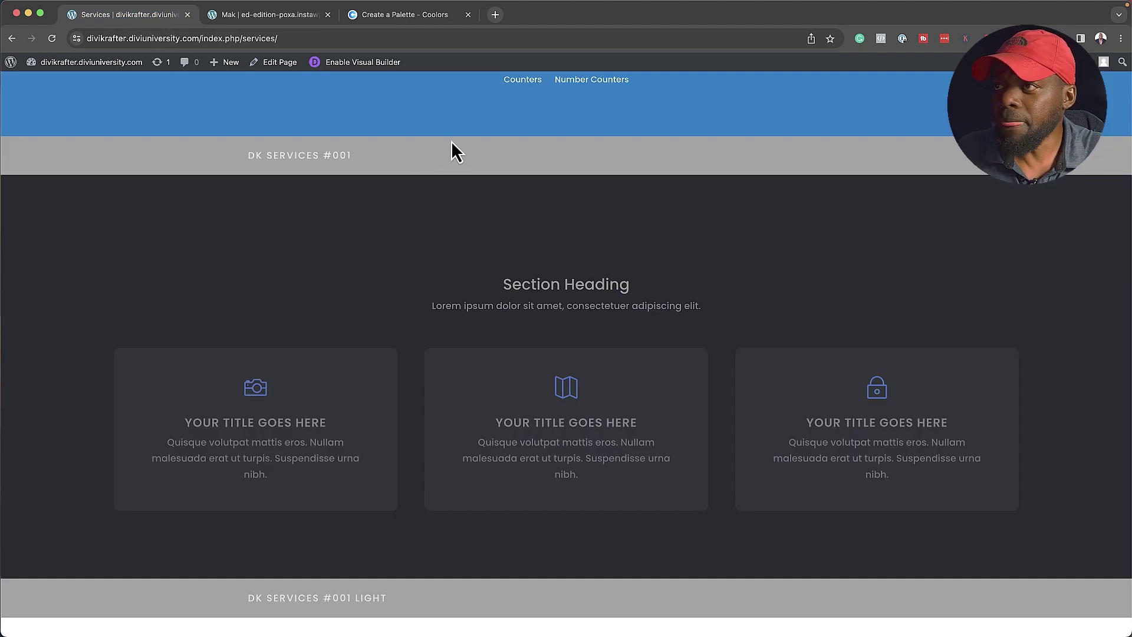
scroll(441, 174, "up", 3)
scroll(442, 175, "up", 1)
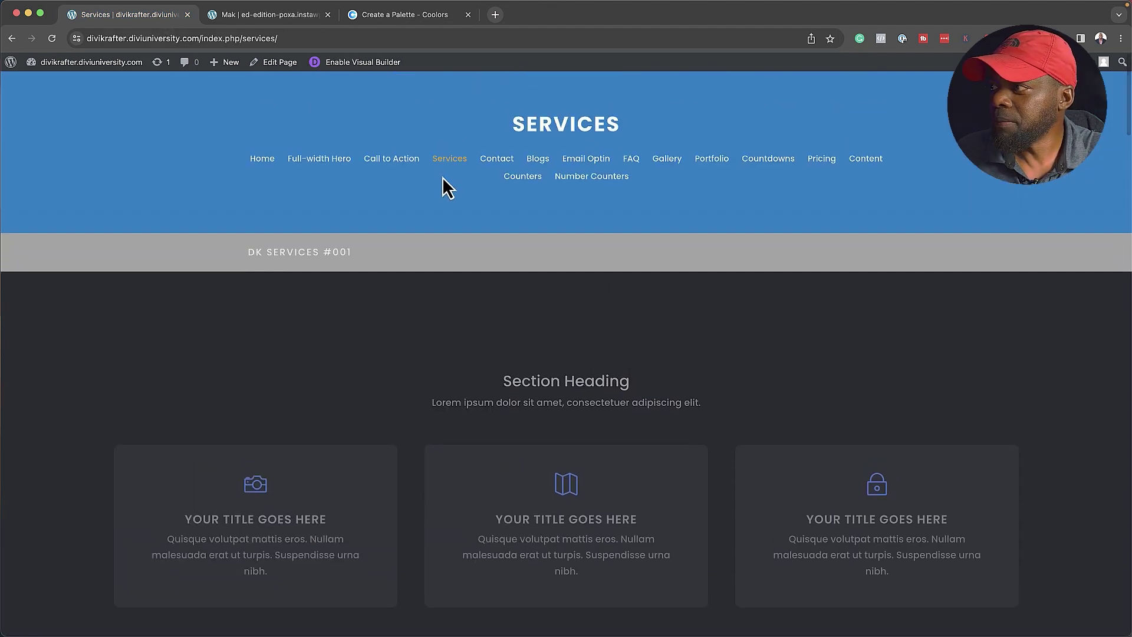
left_click(333, 160)
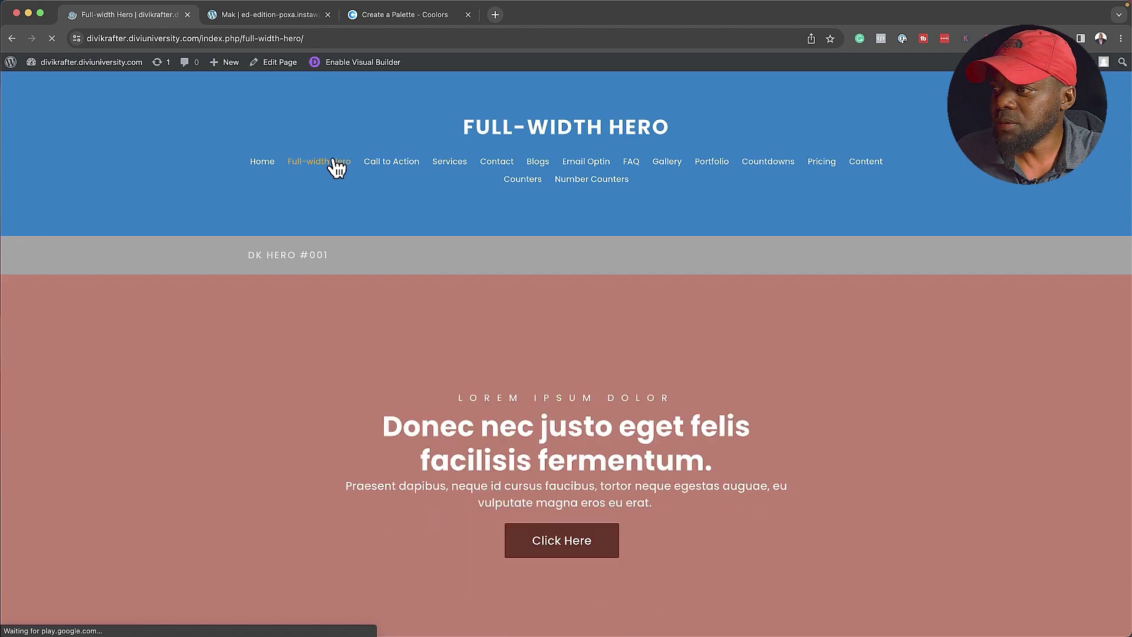
scroll(331, 362, "down", 4)
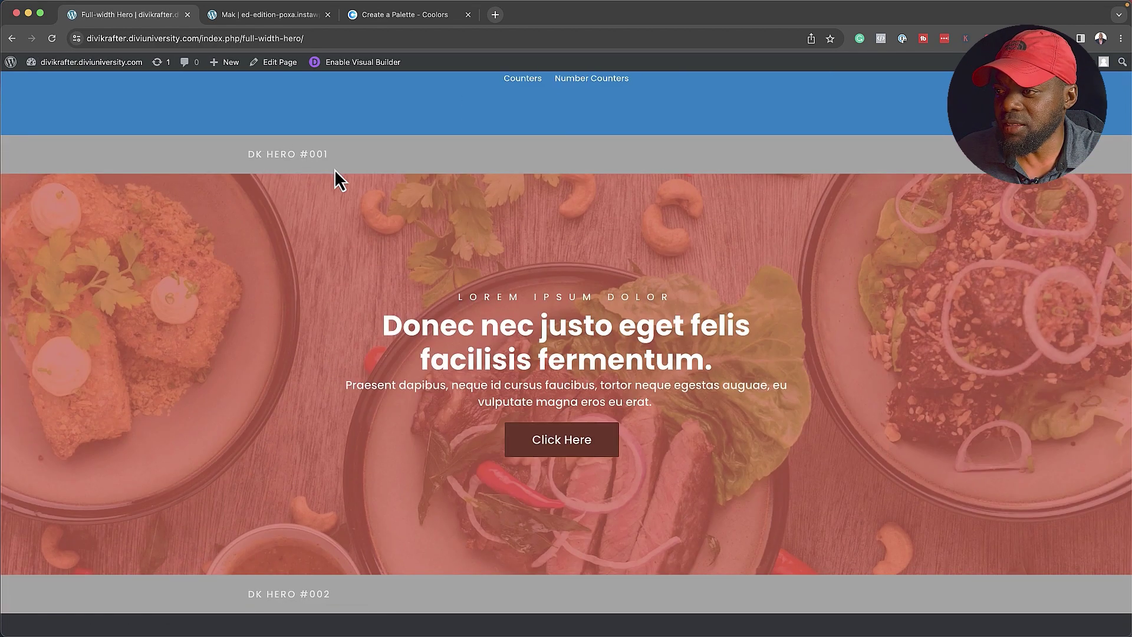
scroll(337, 407, "down", 5)
scroll(338, 402, "up", 6)
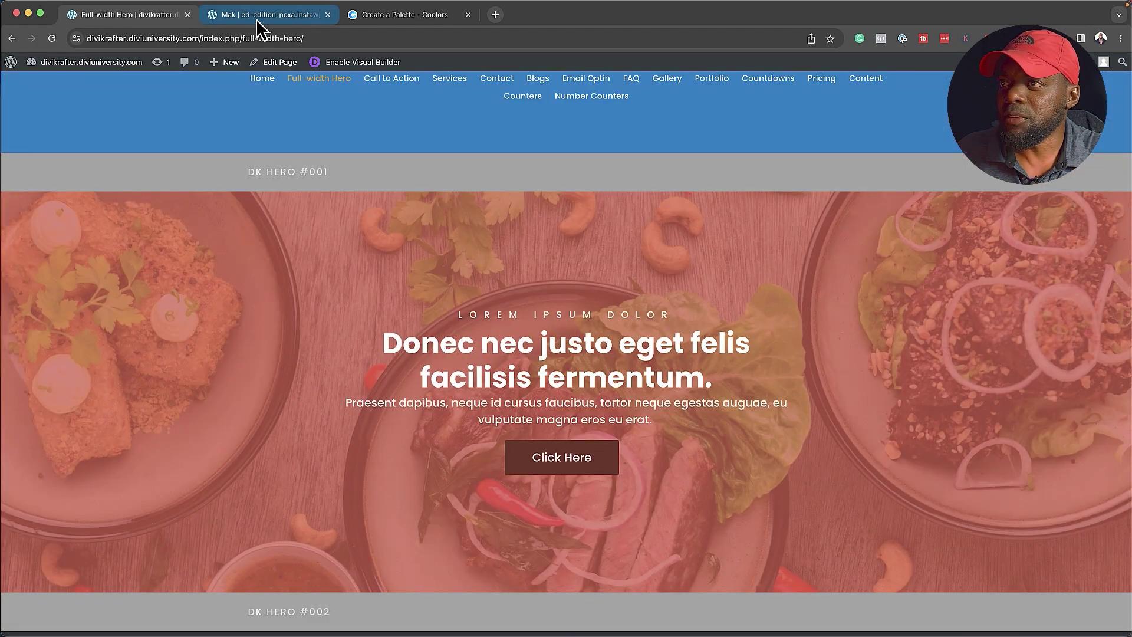
left_click(256, 19)
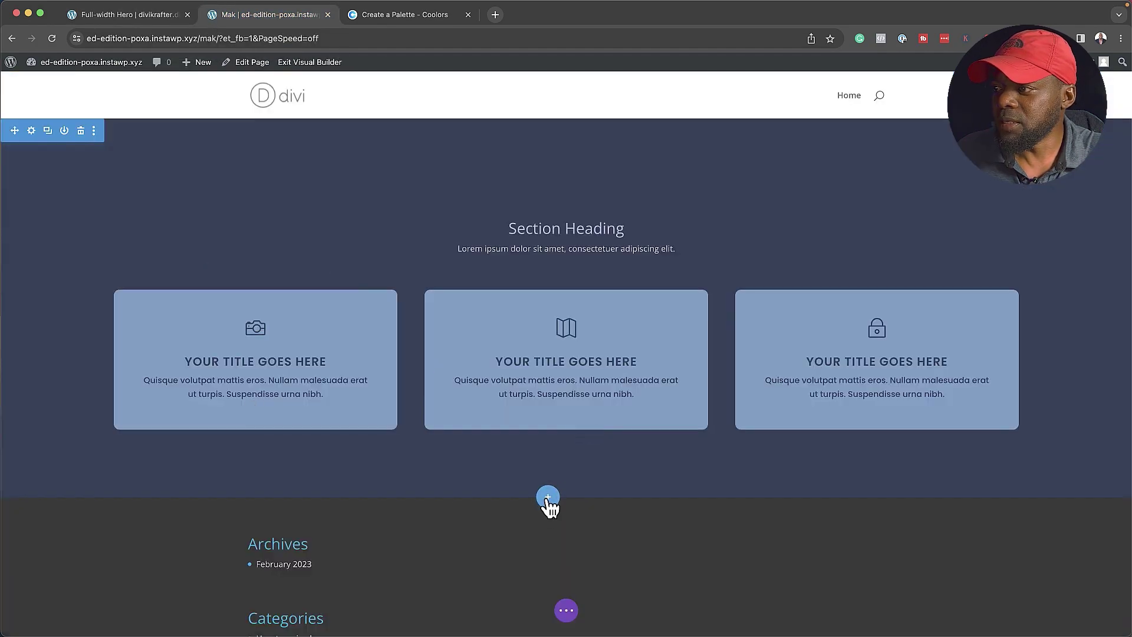
Step: Add a library section below the services, filtered to the Hero category
left_click(548, 498)
left_click(562, 419)
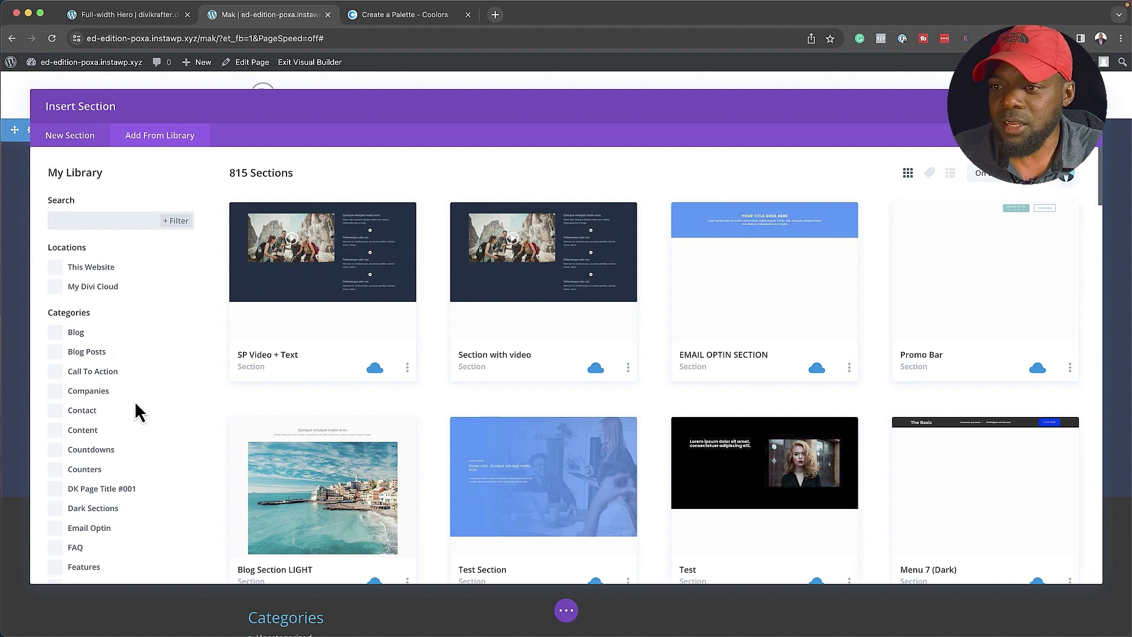
scroll(135, 406, "down", 5)
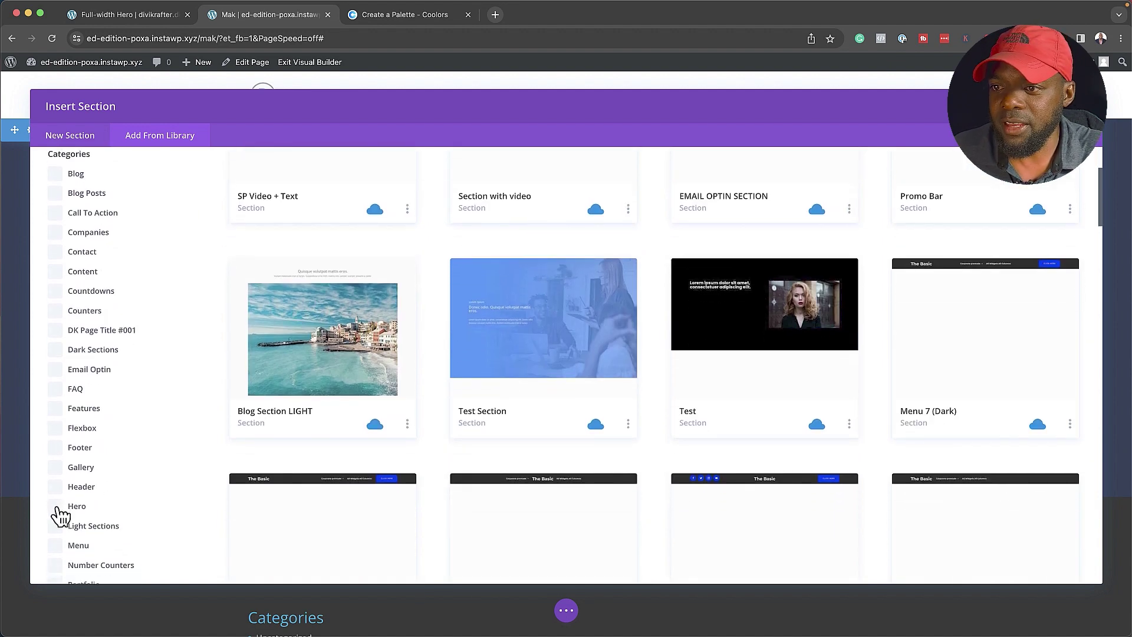
left_click(57, 506)
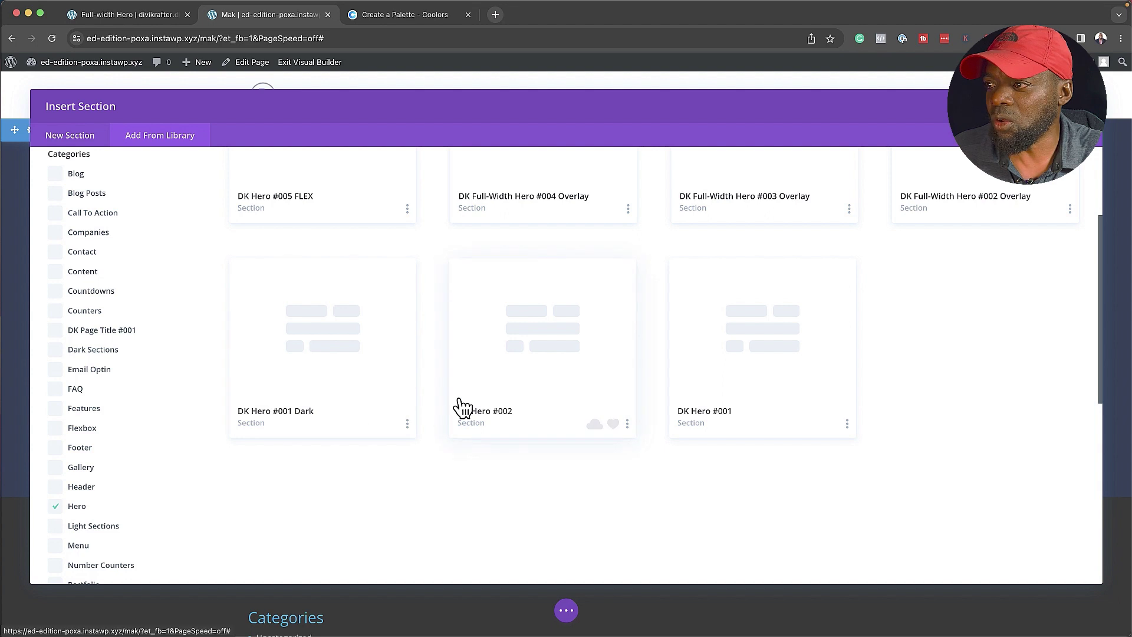
scroll(401, 455, "up", 5)
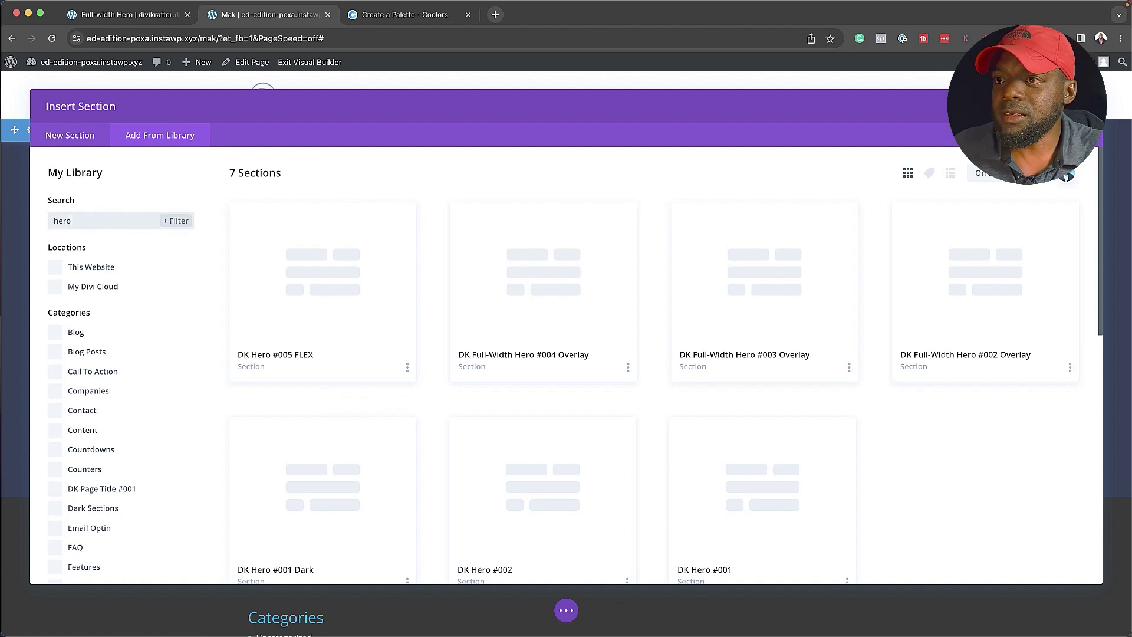
Step: Adjust the filters to show only Hero sections and view DK Full-Width Hero #002 Overlay details
left_click(186, 223)
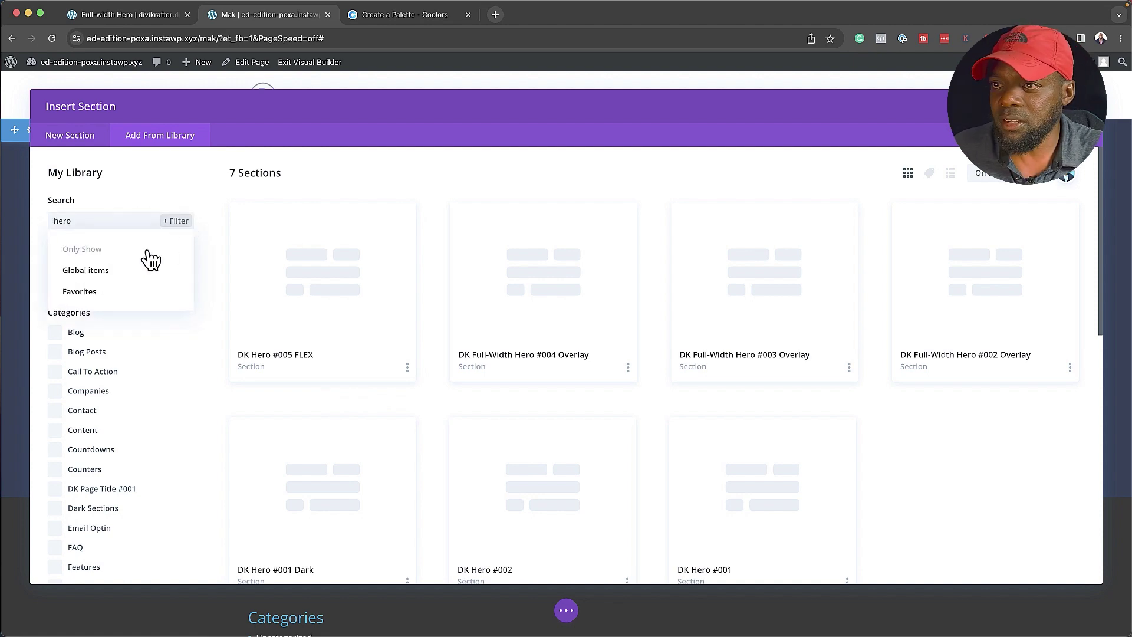
left_click(88, 269)
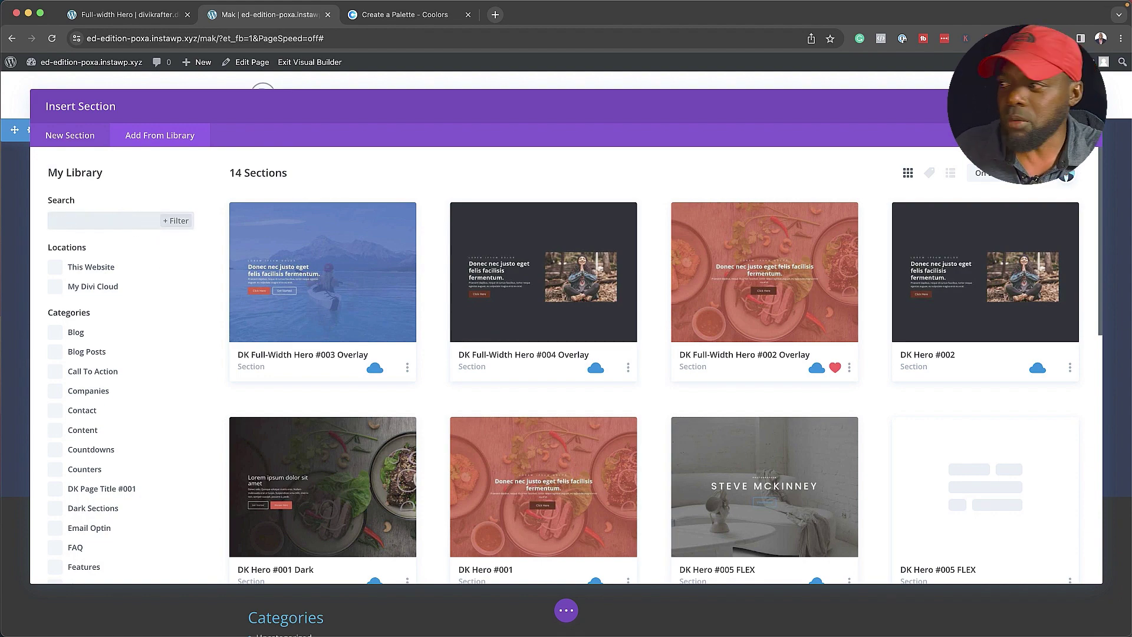
scroll(165, 408, "down", 3)
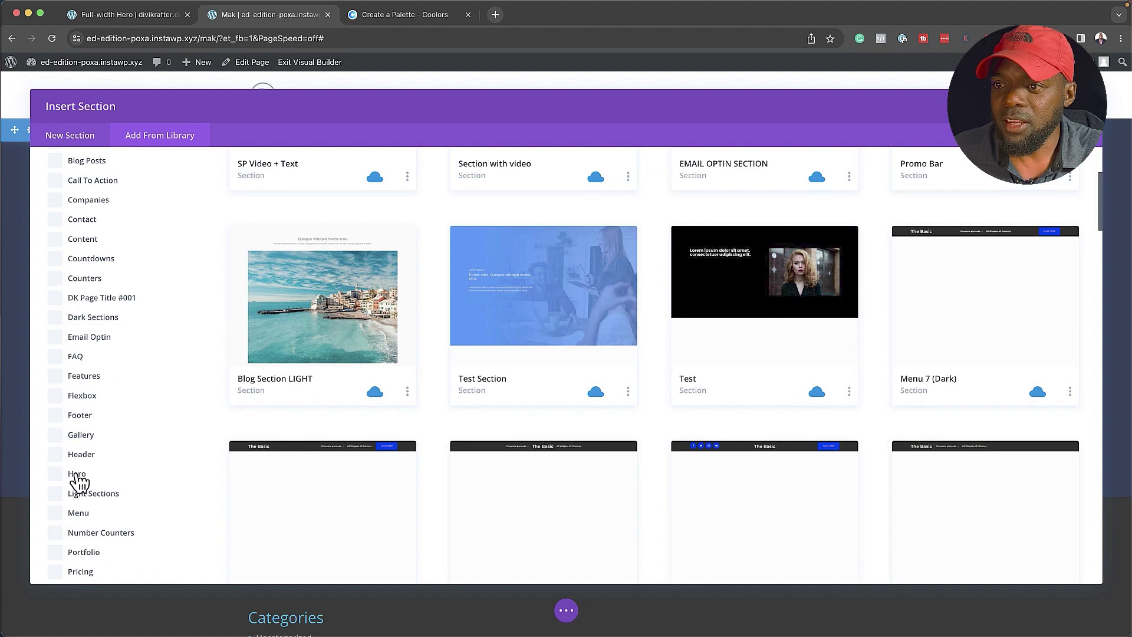
left_click(55, 475)
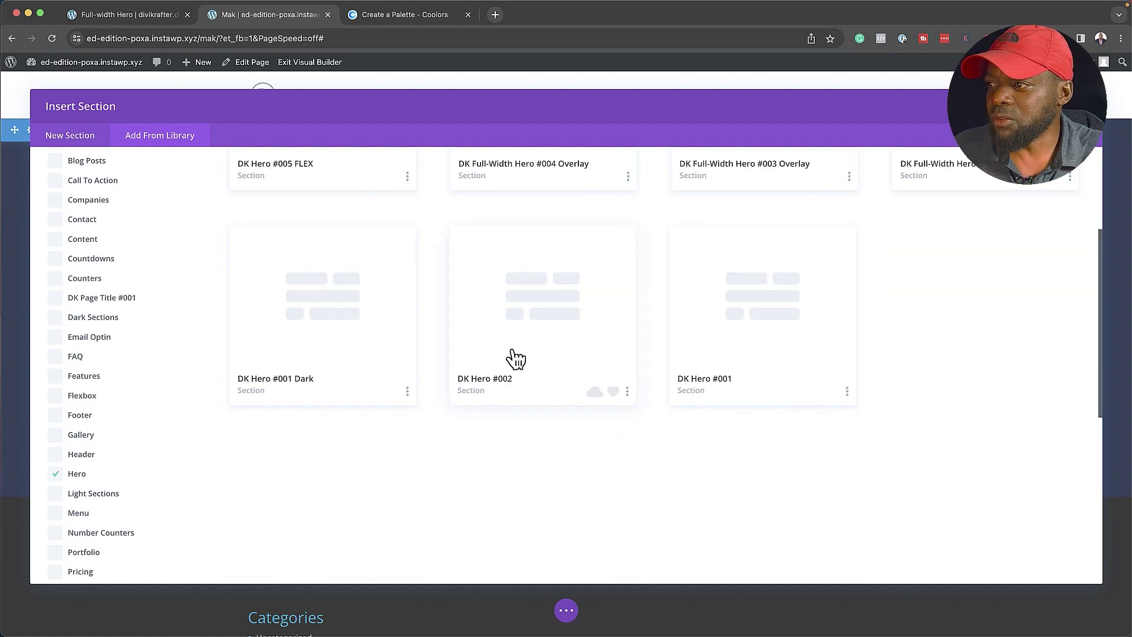
scroll(554, 413, "up", 4)
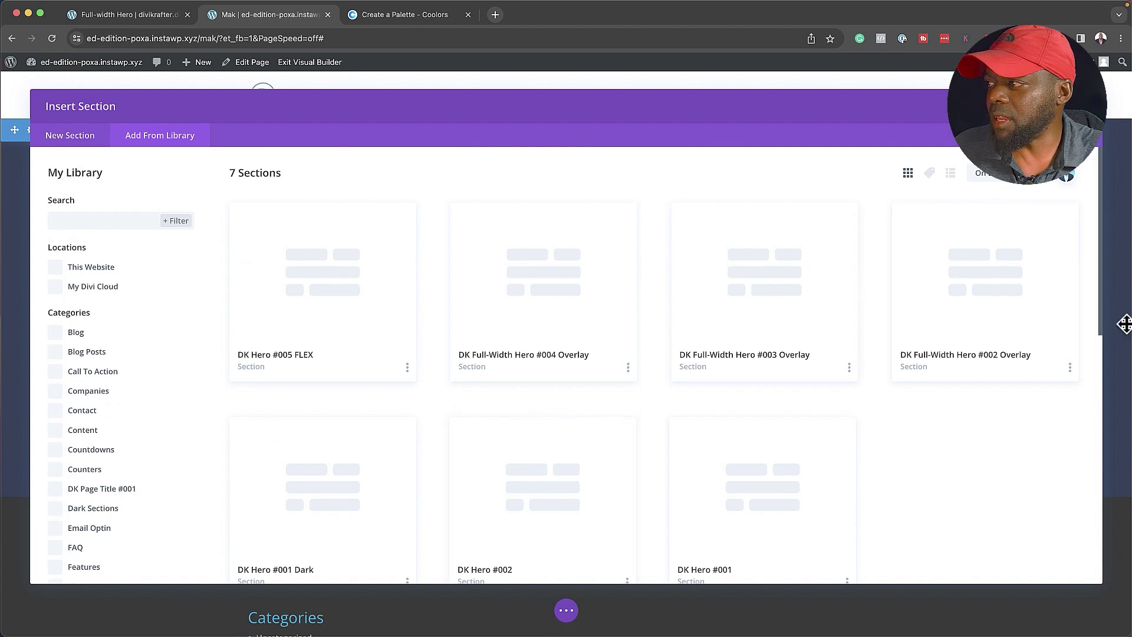
left_click(987, 280)
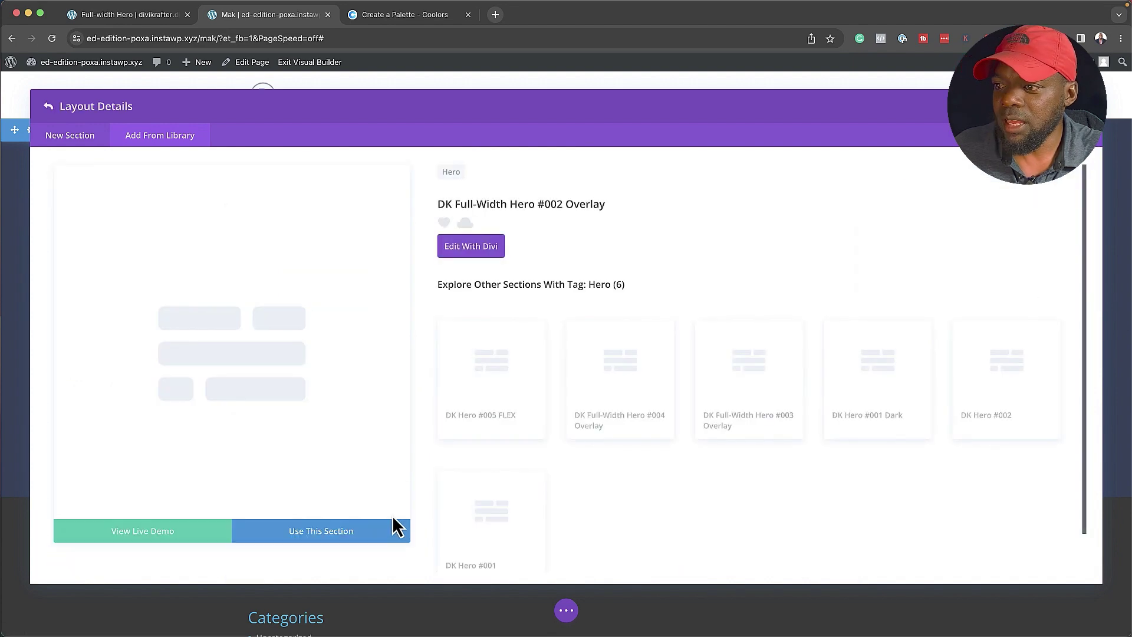
Step: Insert DK Full-Width Hero #002 Overlay below the three service cards
left_click(341, 534)
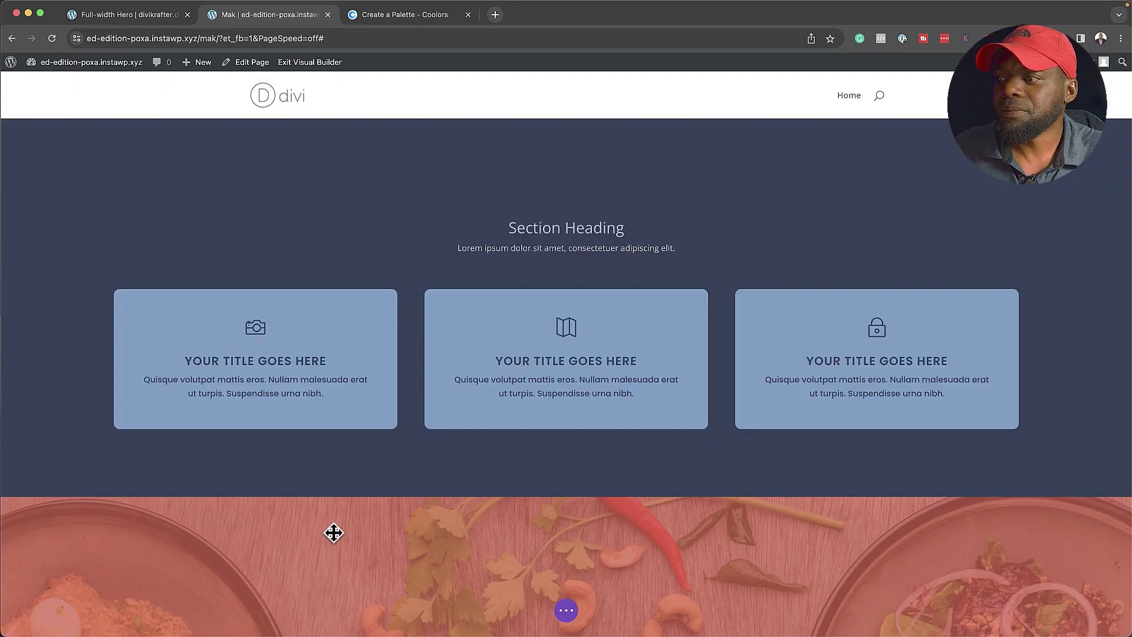
scroll(293, 531, "up", 5)
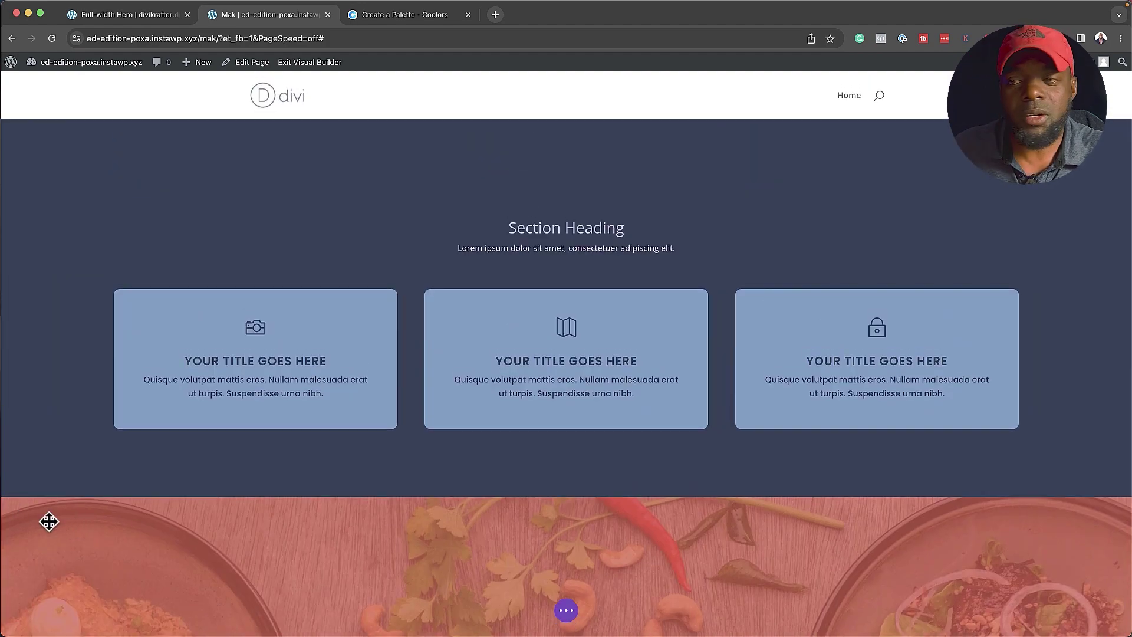
scroll(49, 521, "down", 6)
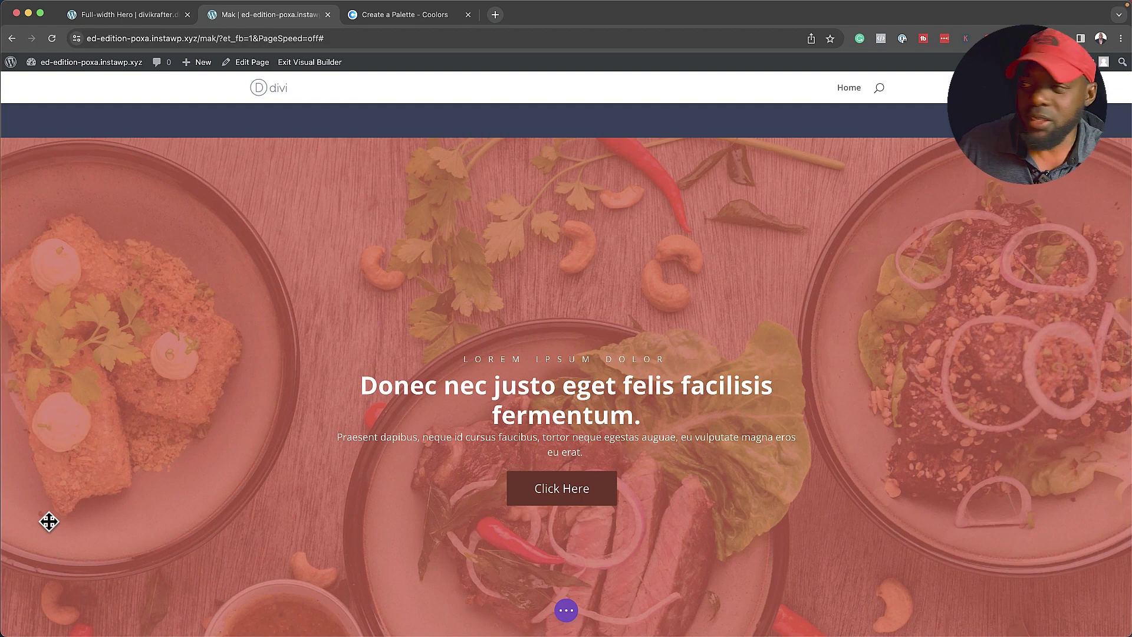
scroll(49, 522, "down", 2)
scroll(49, 521, "up", 2)
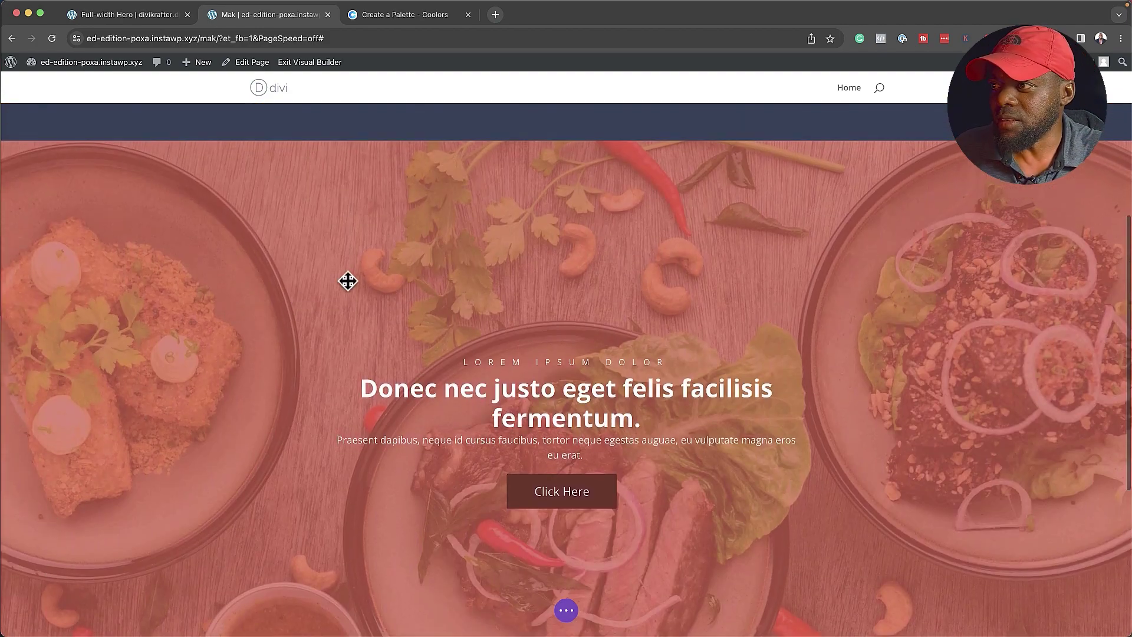
Step: Open the hero's Background Image settings and remove the current food photo
mouse_move(540, 227)
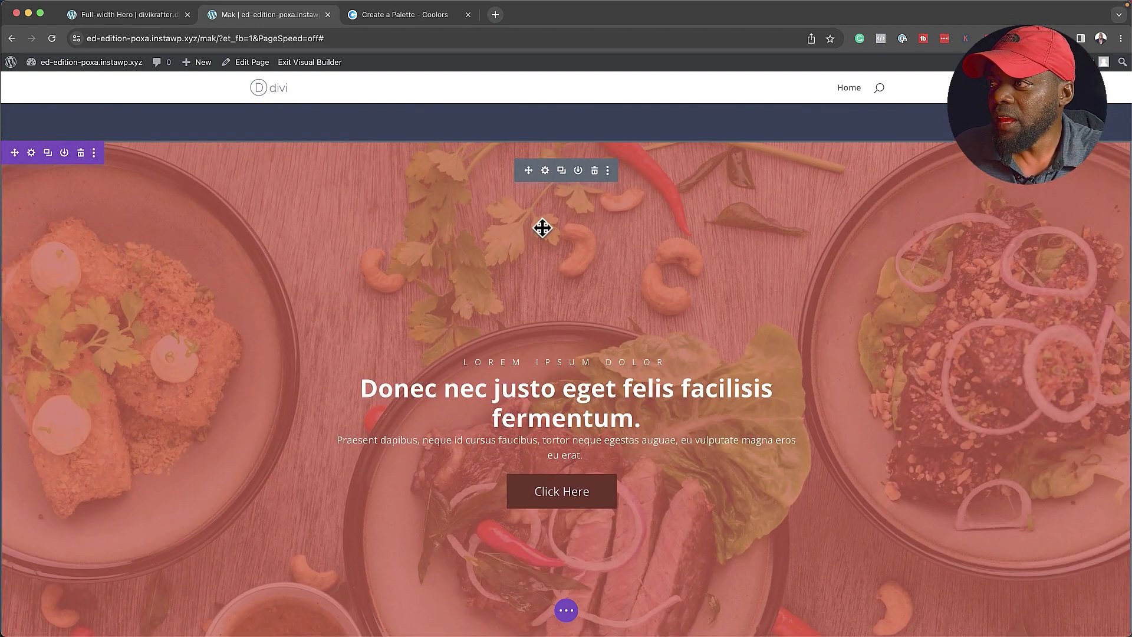
left_click(545, 171)
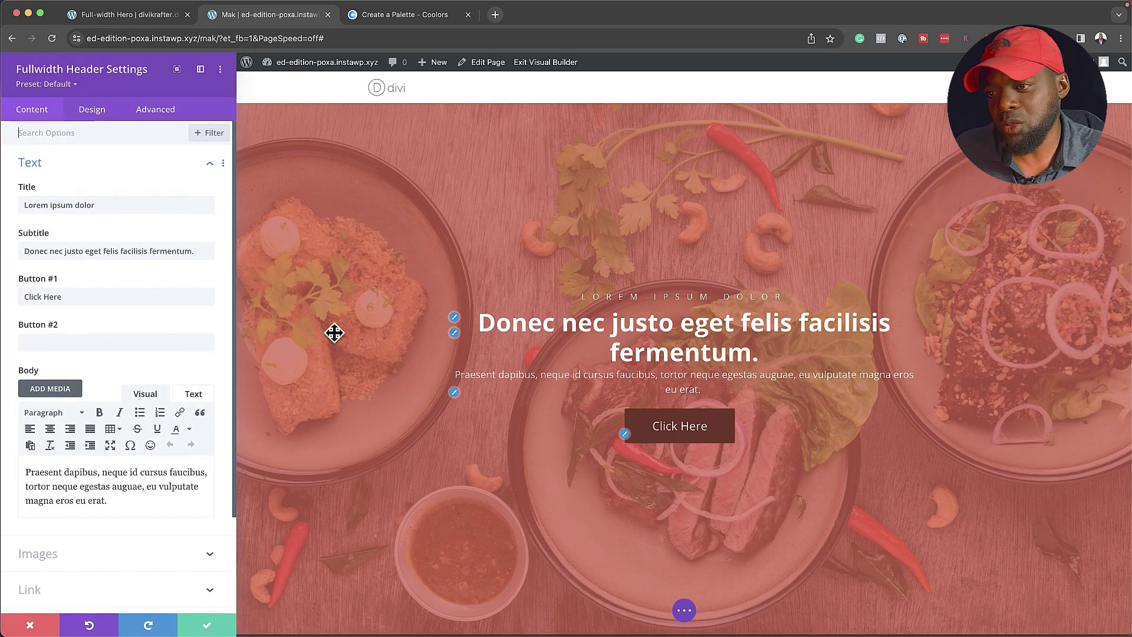
scroll(89, 519, "down", 3)
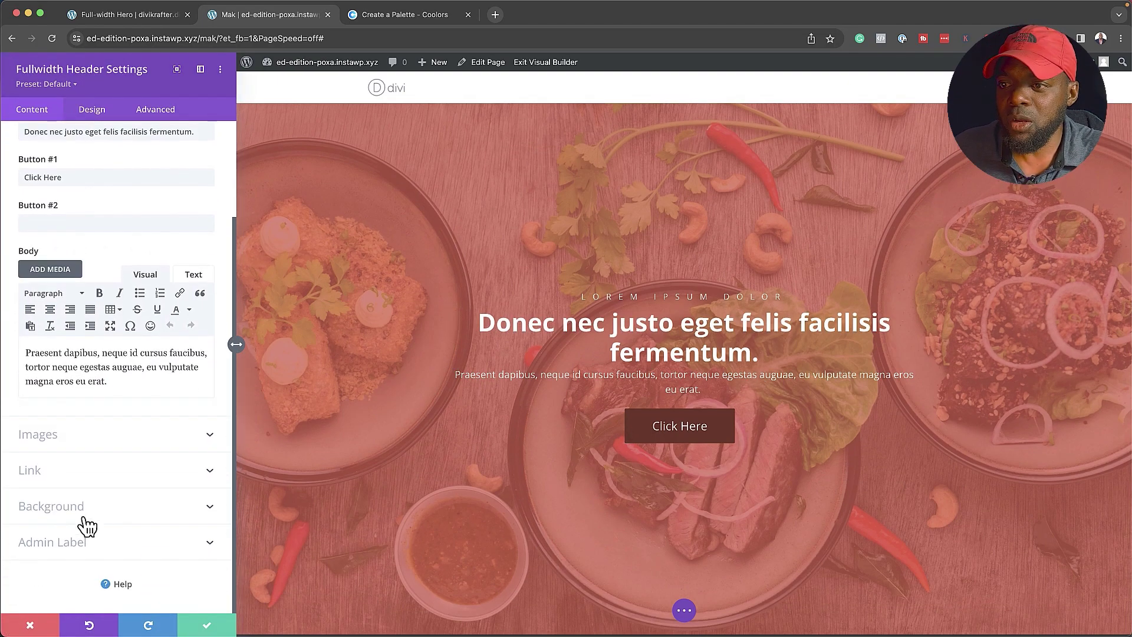
left_click(78, 508)
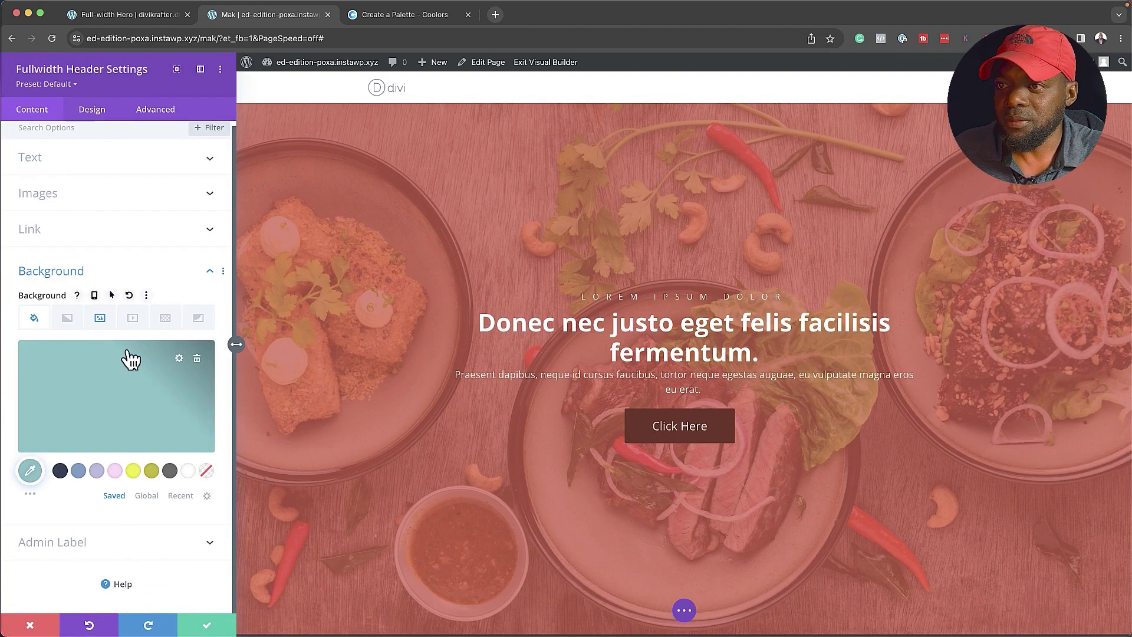
left_click(101, 322)
mouse_move(118, 390)
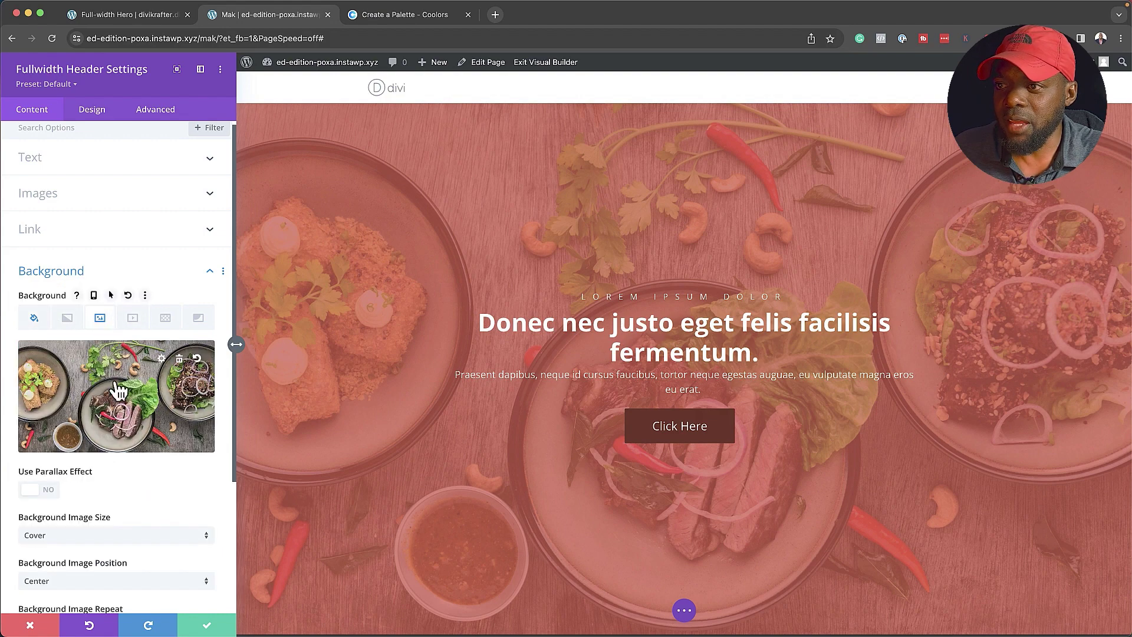
left_click(178, 360)
Step: Replace the hero's background image with the photo of a woman walking down a street
left_click(119, 387)
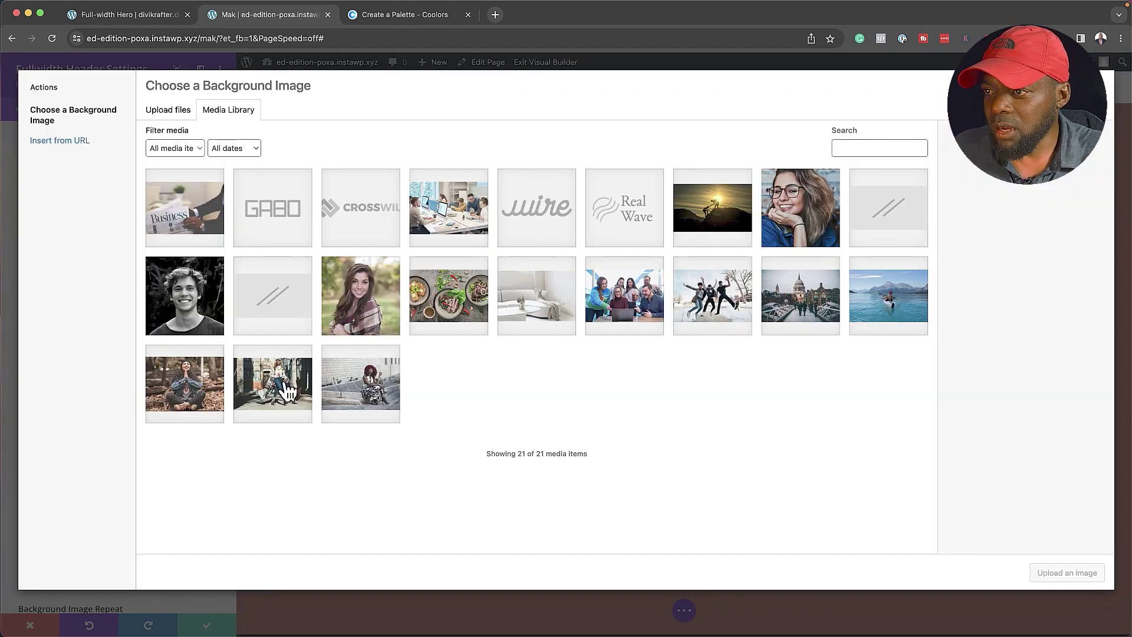
left_click(288, 389)
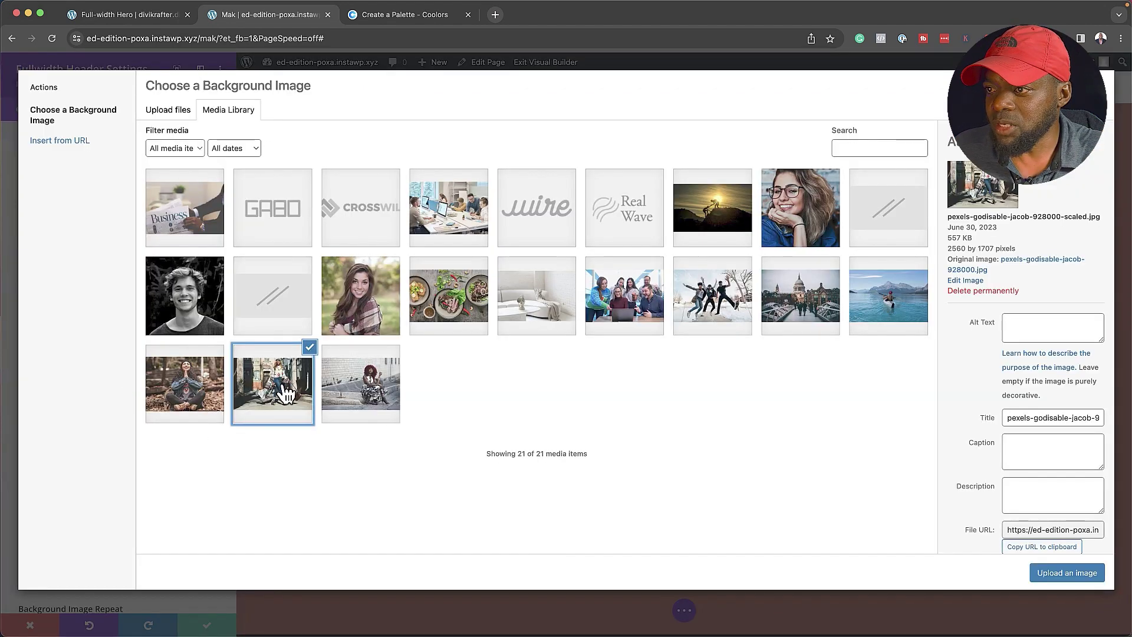
left_click(1068, 573)
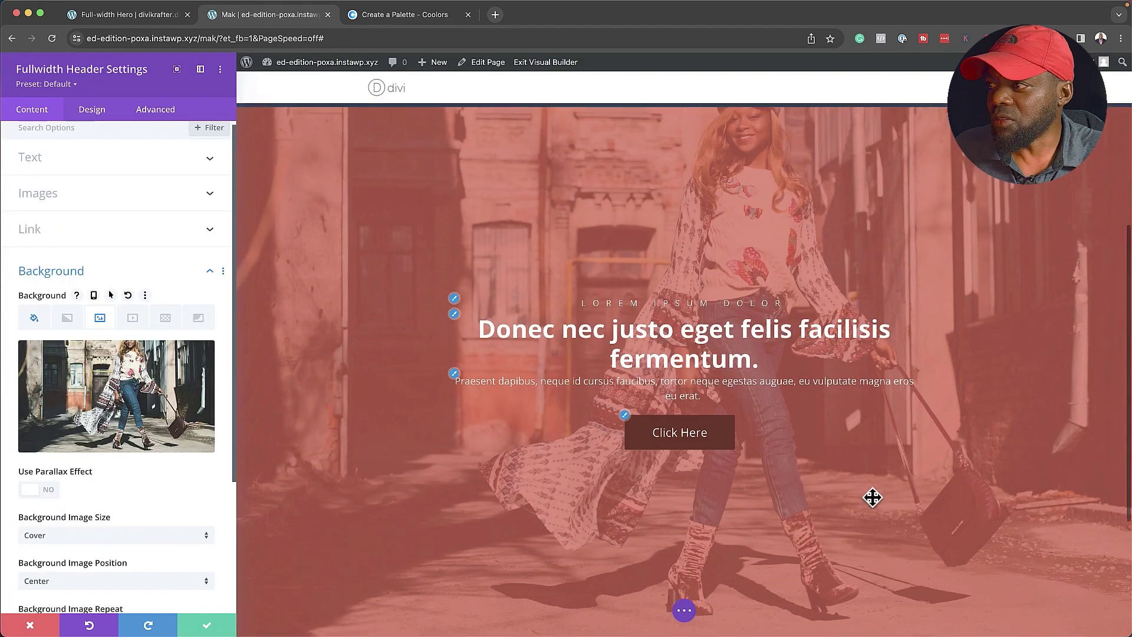
scroll(872, 499, "up", 2)
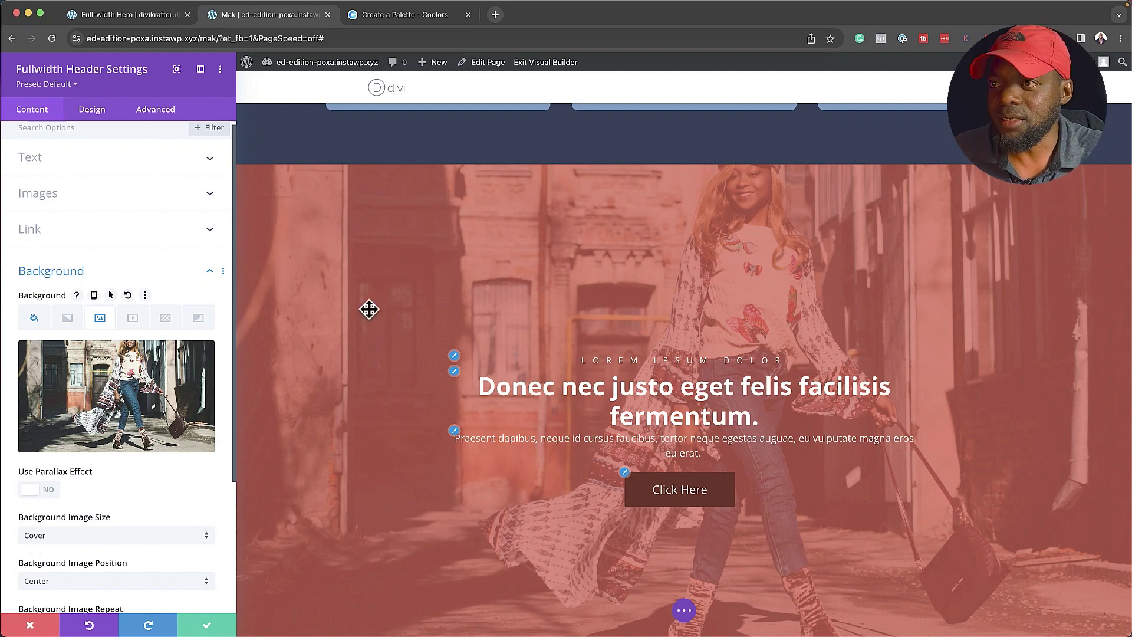
Step: In the hero's Design overlay options, try an olive overlay colour with more transparency
left_click(89, 113)
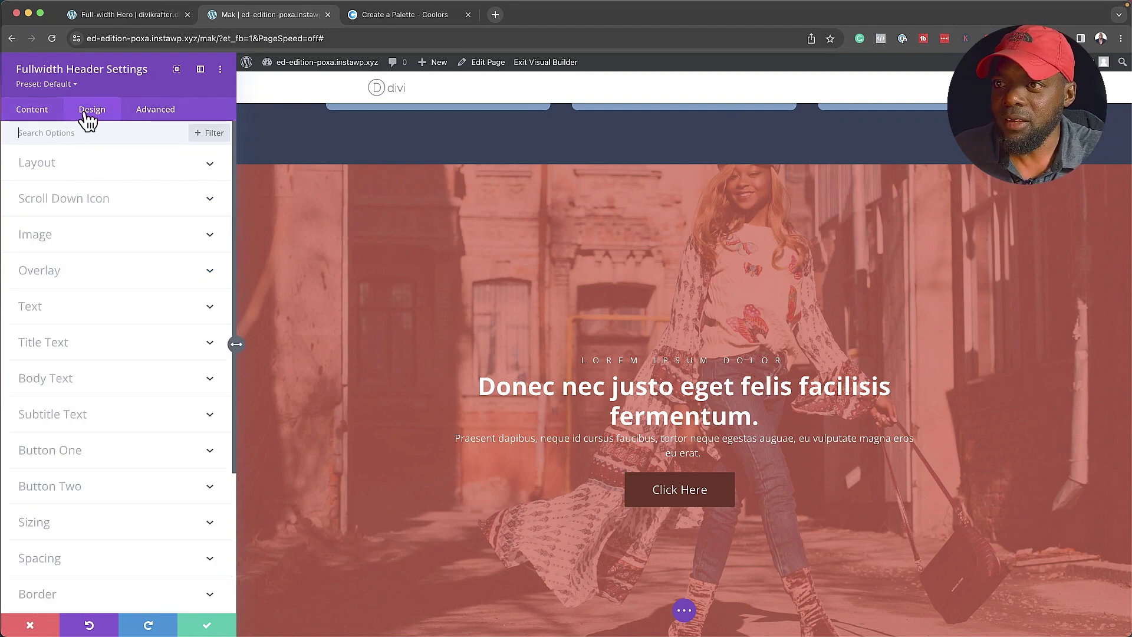
left_click(77, 274)
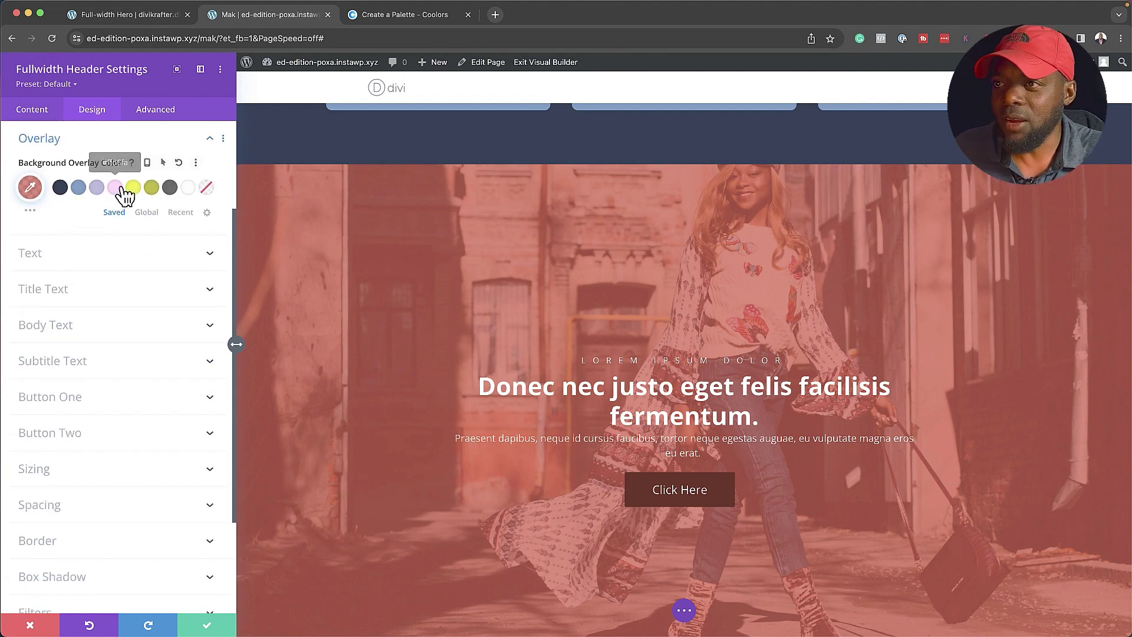
left_click(152, 188)
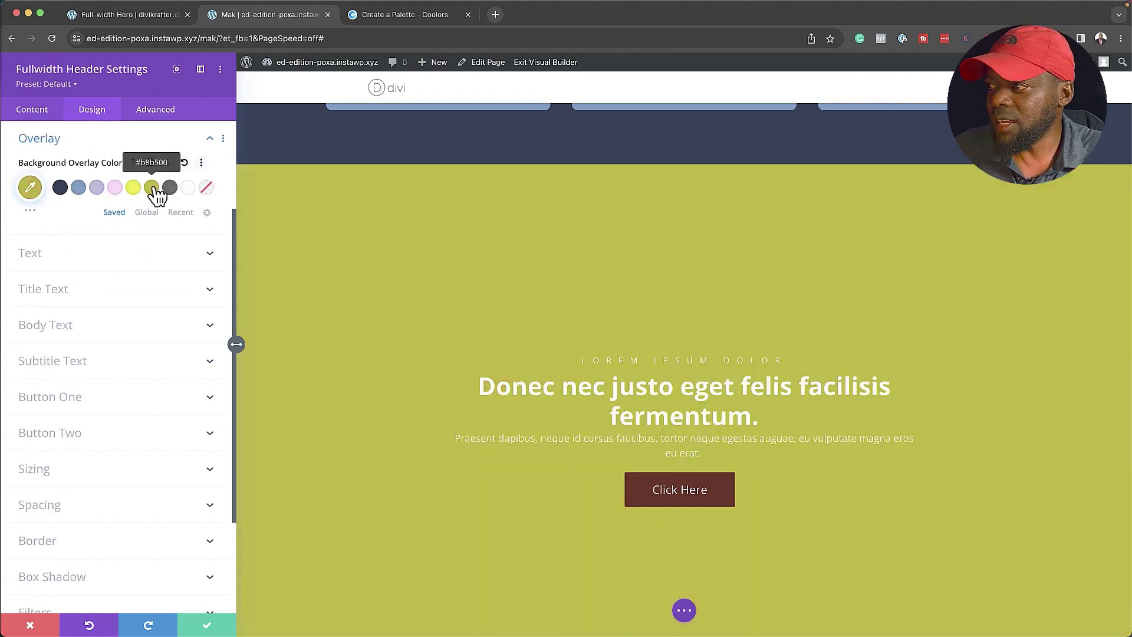
left_click(30, 188)
left_click_drag(202, 204, 204, 242)
scroll(561, 389, "up", 2)
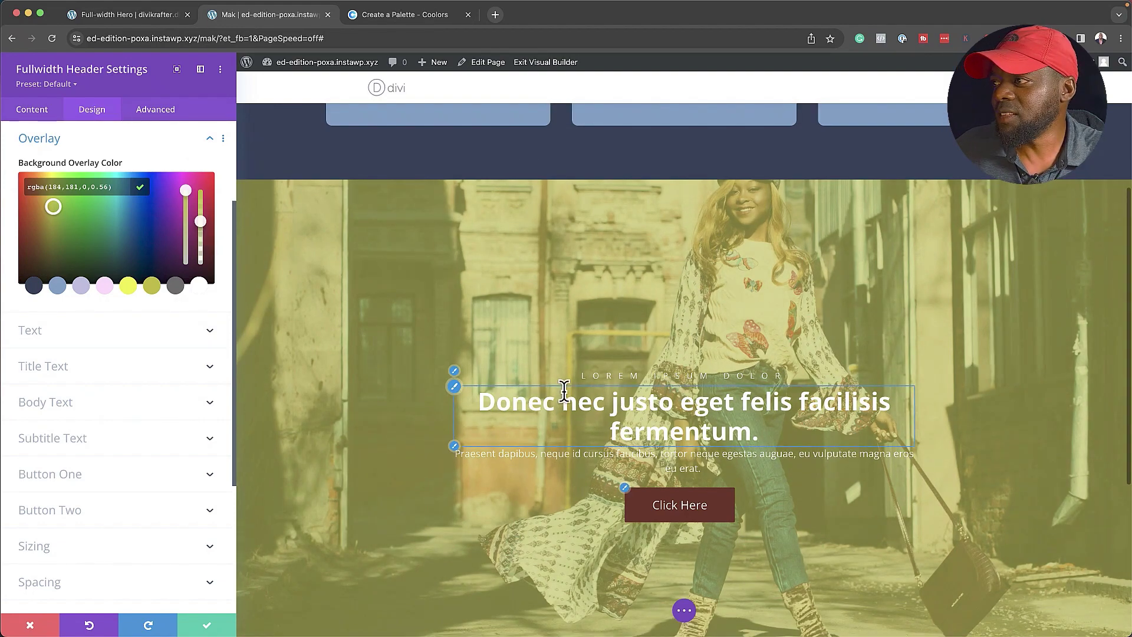
scroll(565, 396, "down", 2)
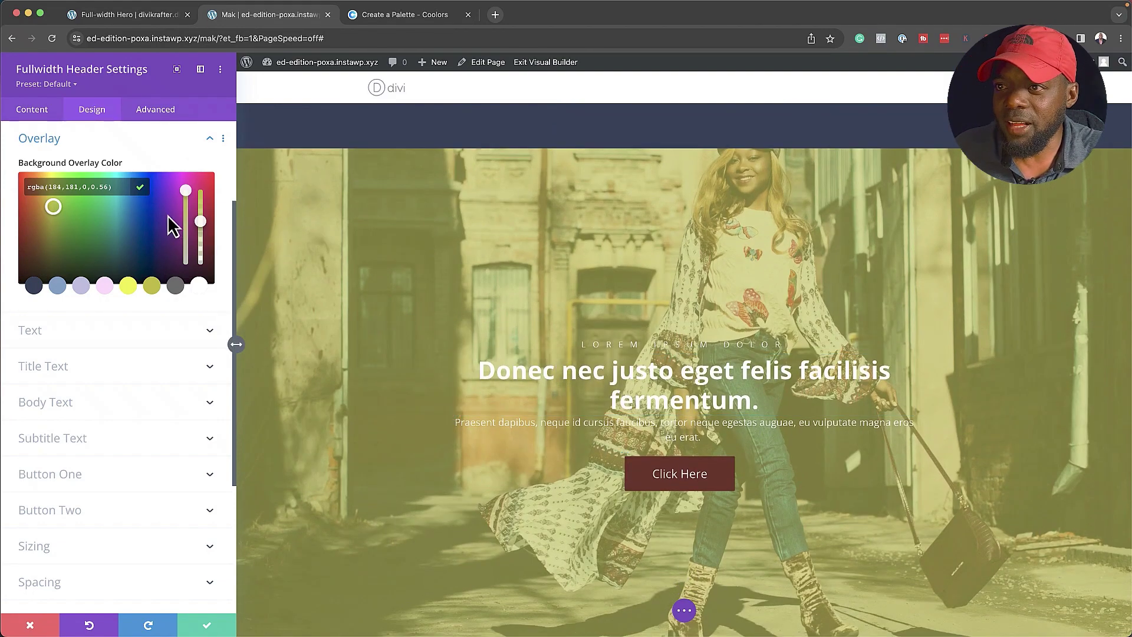
Step: After trying lavender and blue, settle on a dark navy overlay of rgba(31,42,71,0.72)
left_click(34, 287)
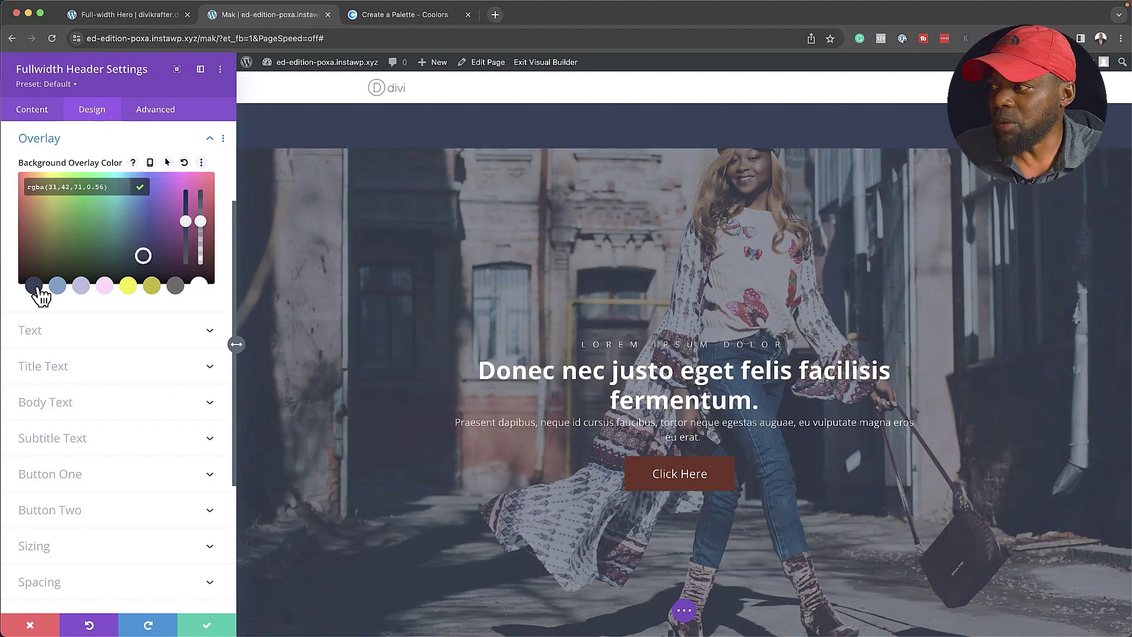
scroll(506, 366, "up", 5)
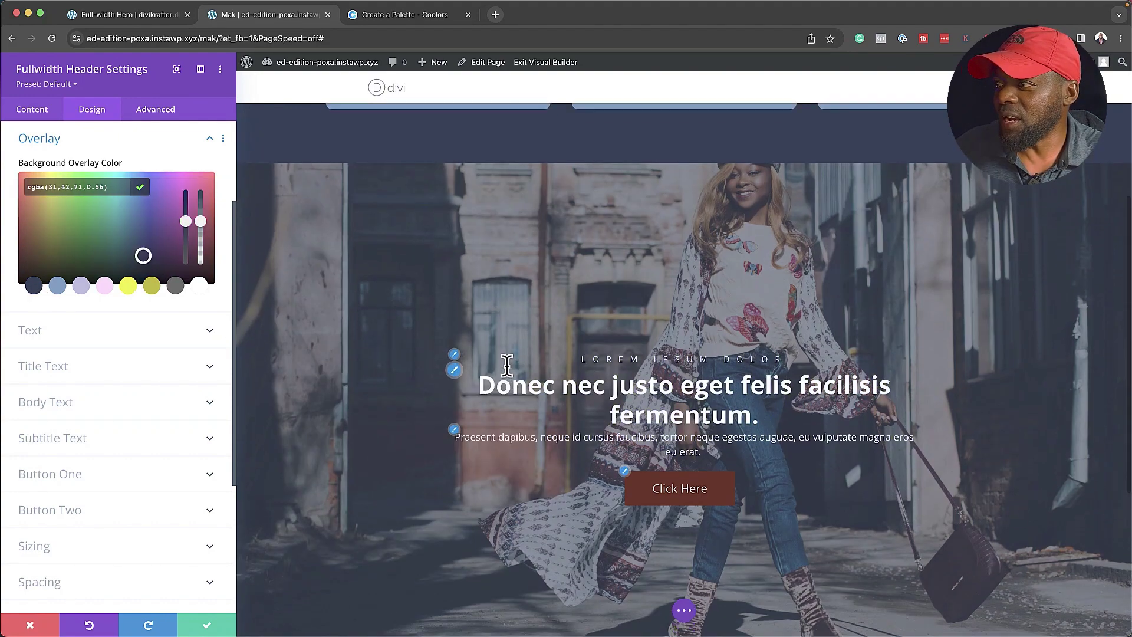
scroll(508, 367, "down", 3)
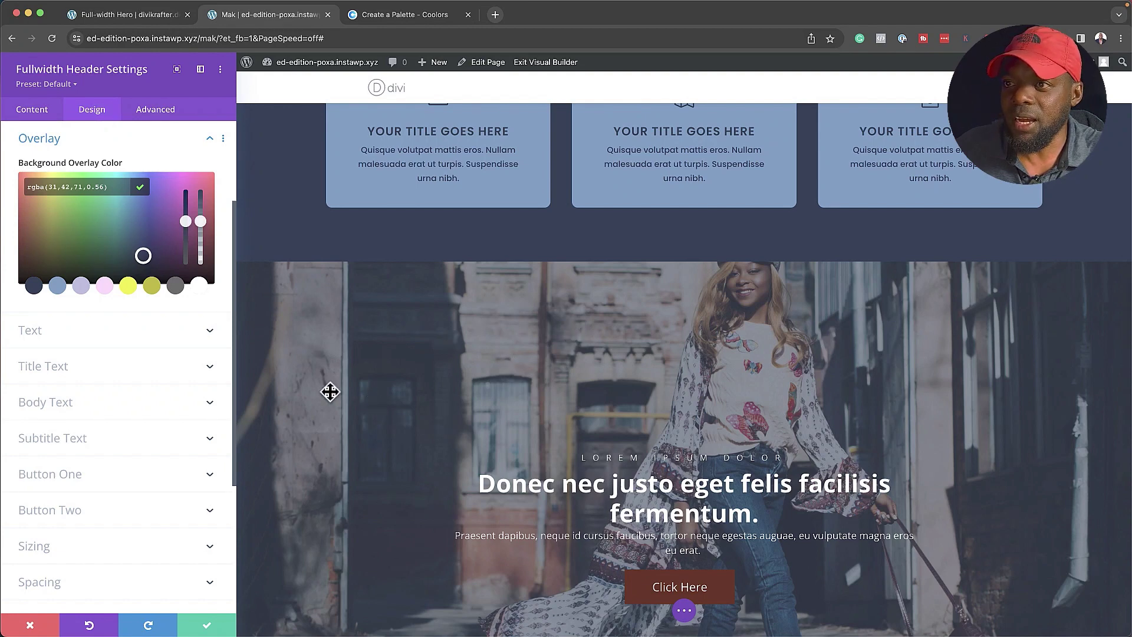
left_click(83, 287)
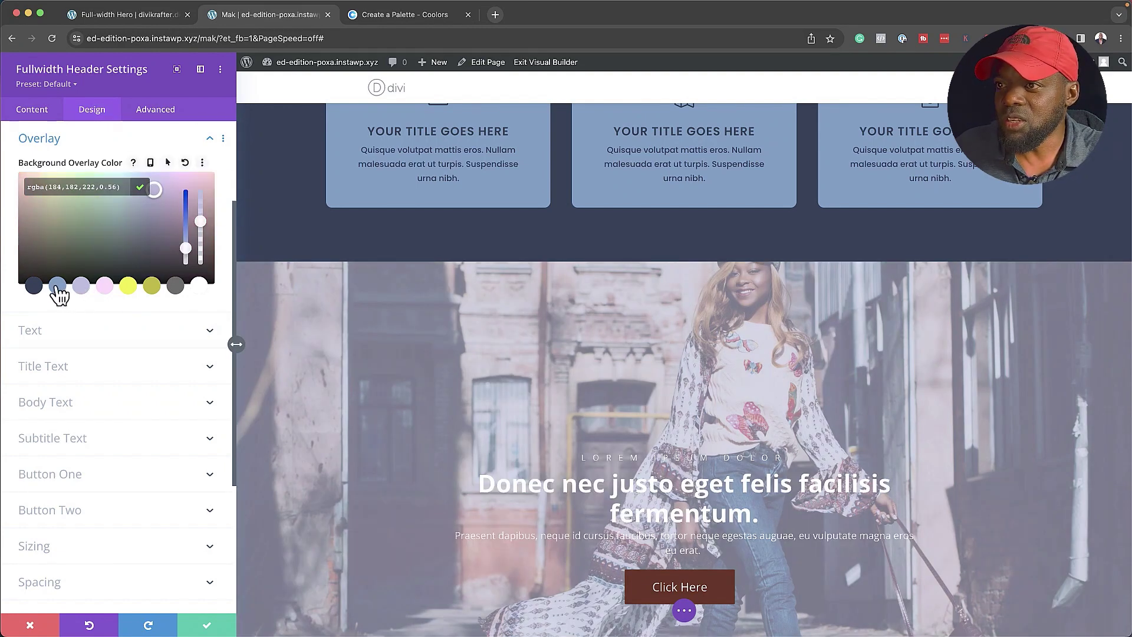
left_click(56, 286)
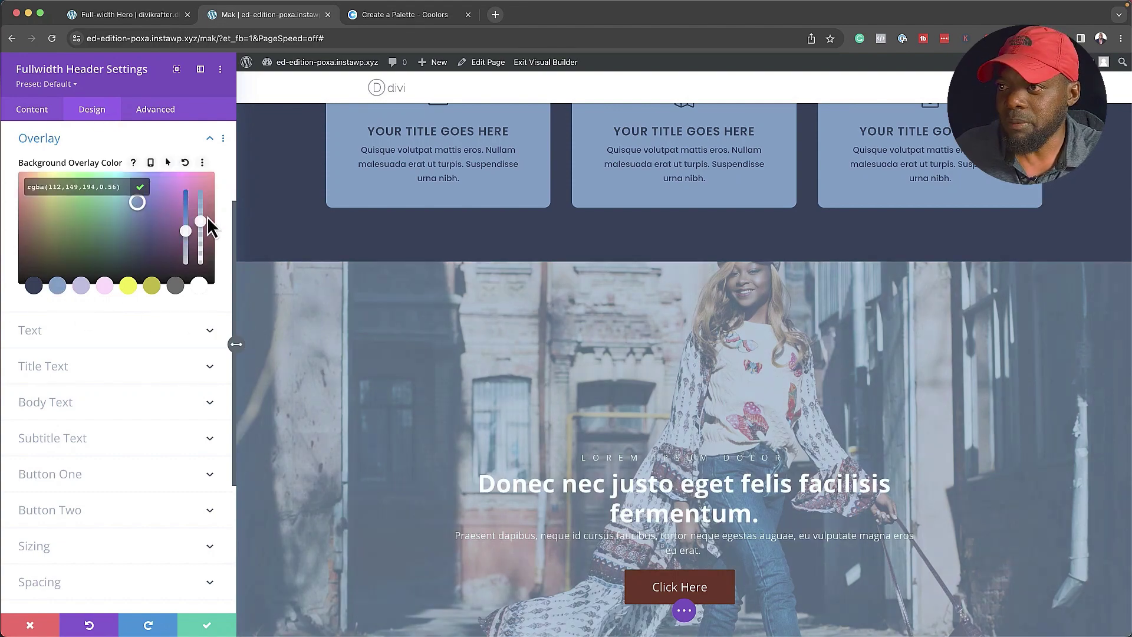
left_click_drag(201, 221, 200, 213)
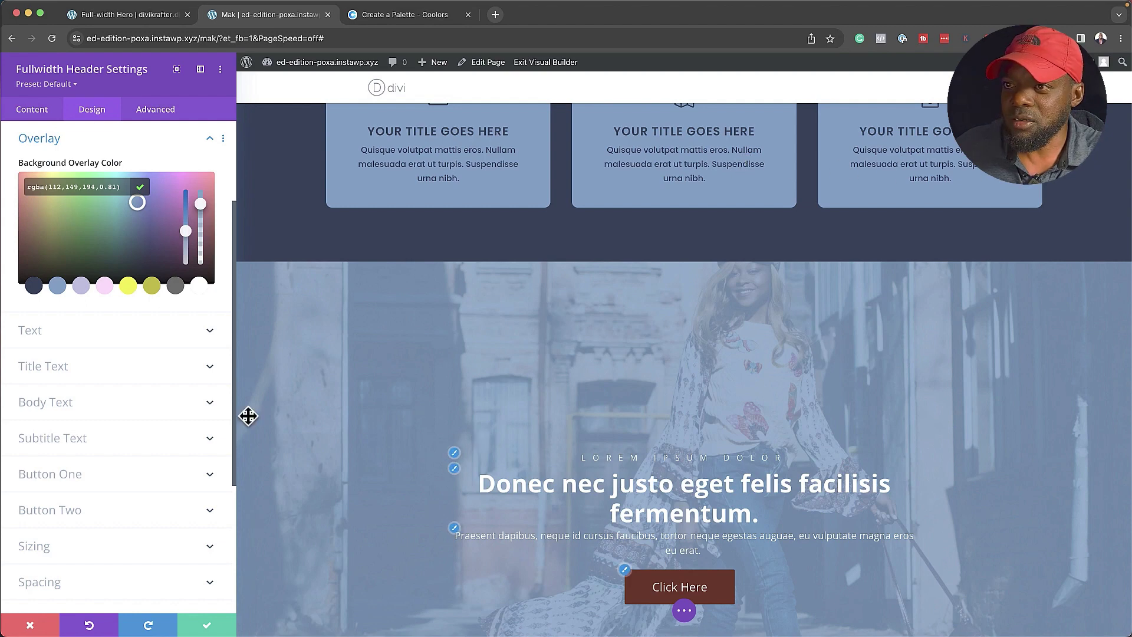
left_click(34, 286)
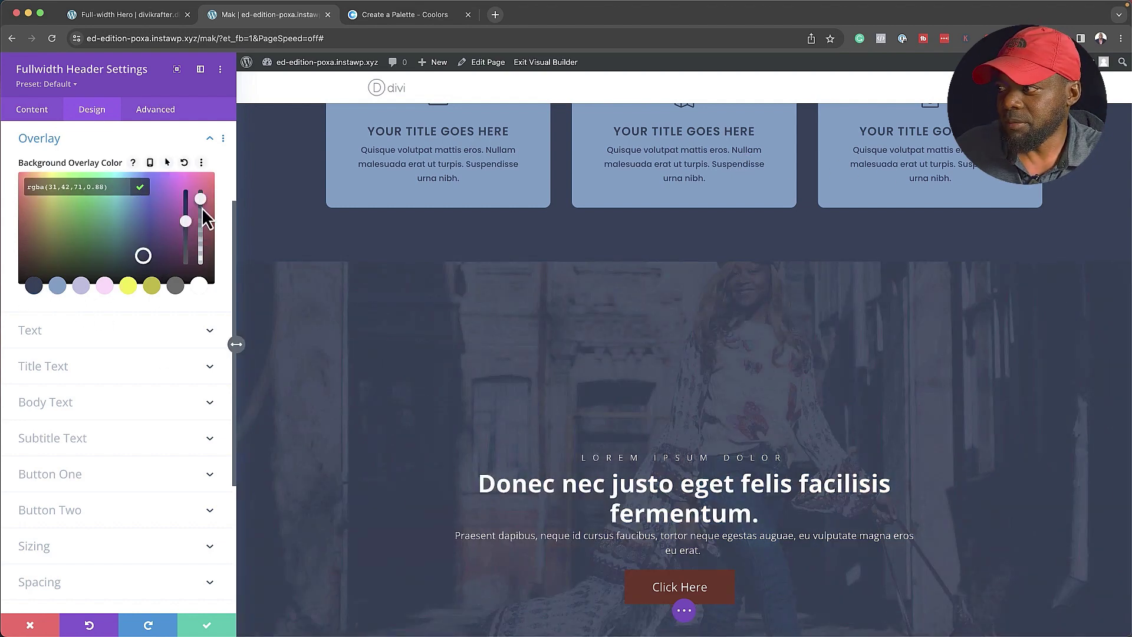
left_click_drag(200, 205, 200, 208)
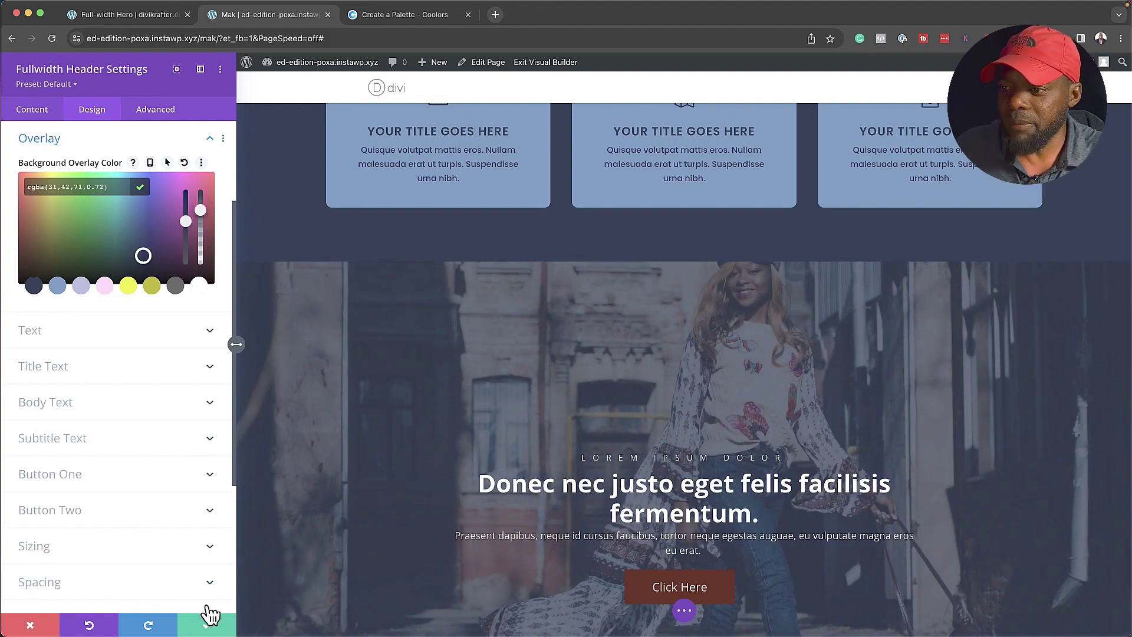
left_click(209, 628)
Step: Save the header settings and drag the hero section to the top, above Section Heading
left_click(209, 626)
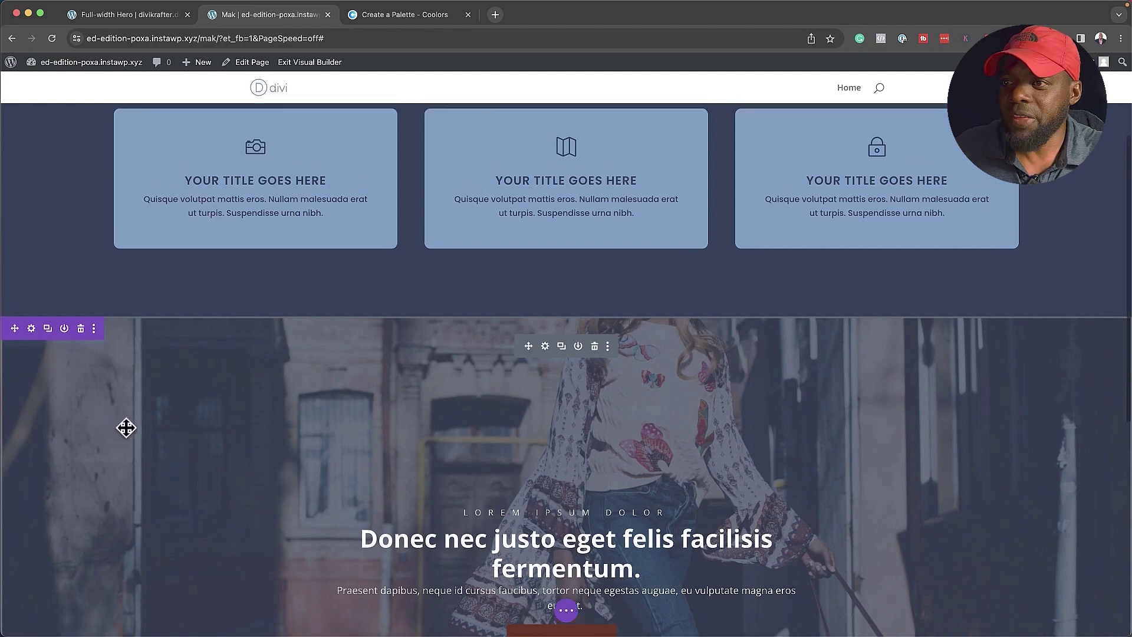
scroll(42, 398, "up", 3)
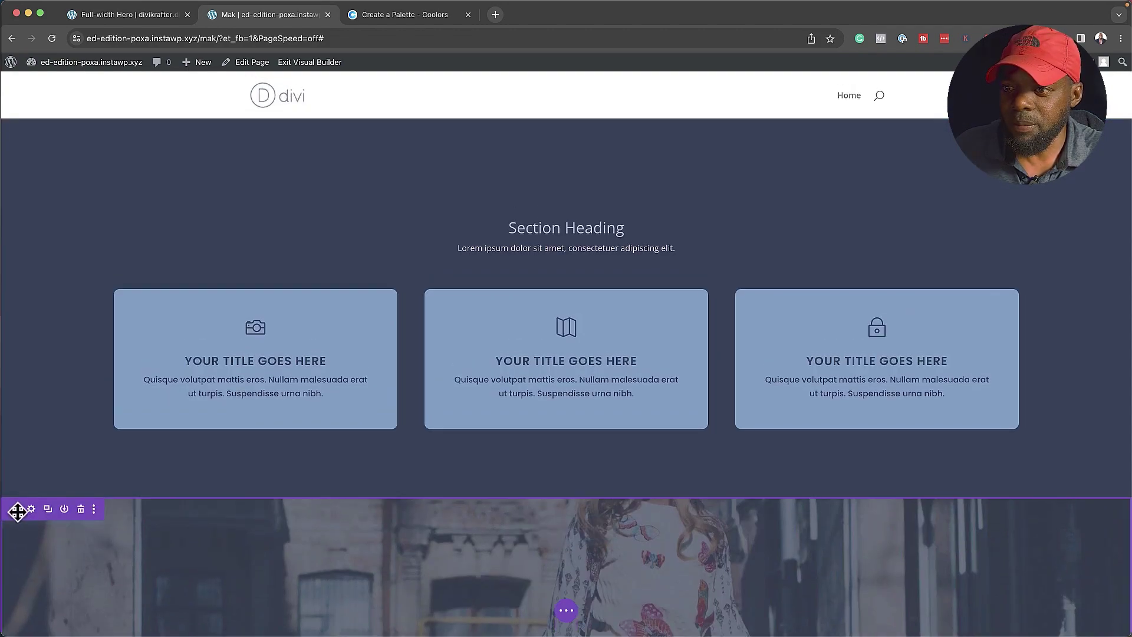
left_click_drag(15, 508, 55, 161)
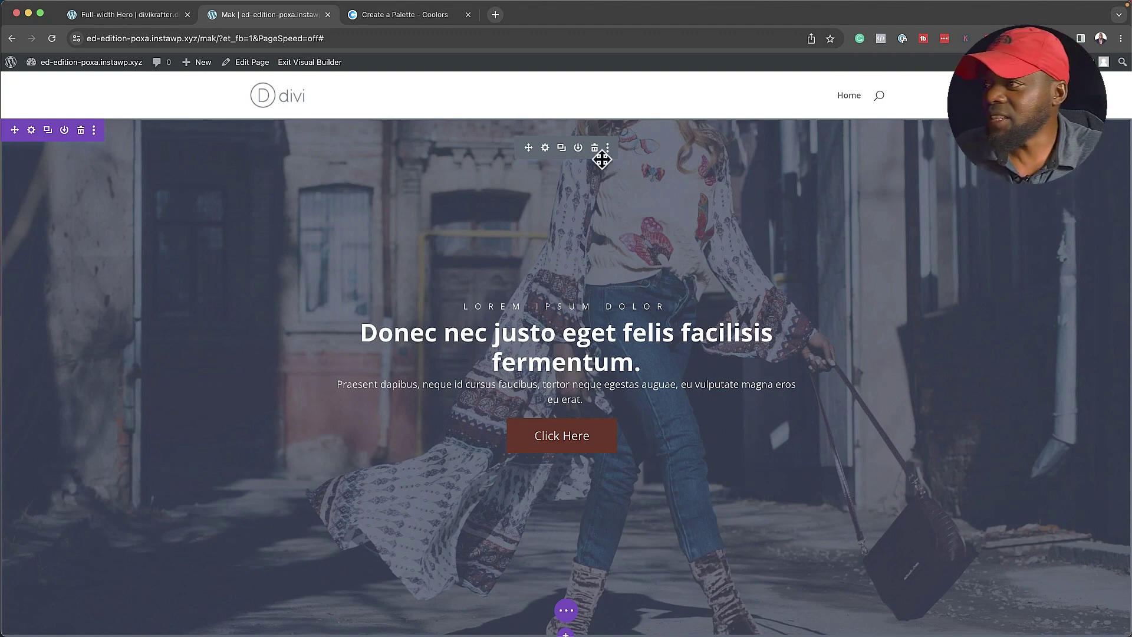
left_click(546, 149)
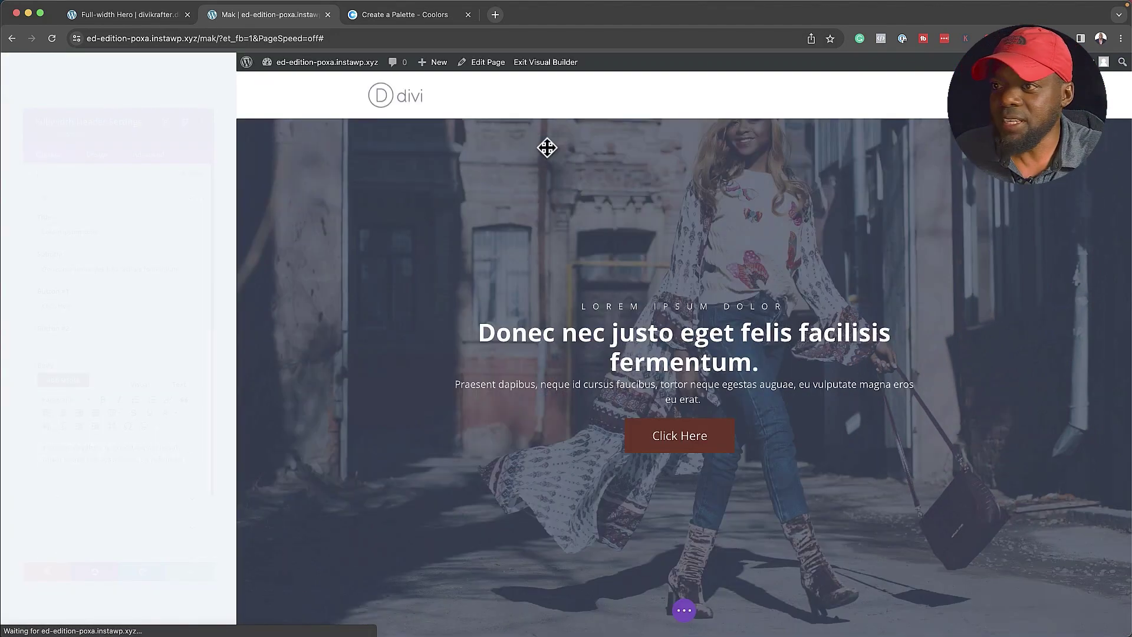
Step: Set the hero's Background Image Position to Top Center and save the header settings
scroll(122, 437, "down", 4)
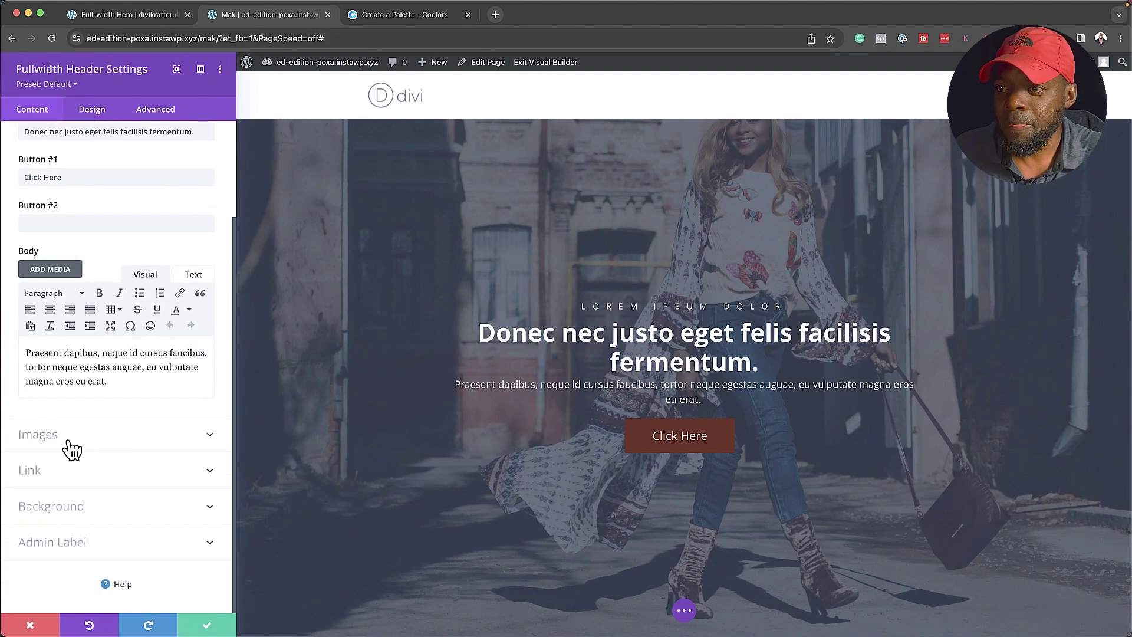
left_click(66, 504)
left_click(98, 318)
scroll(140, 499, "down", 3)
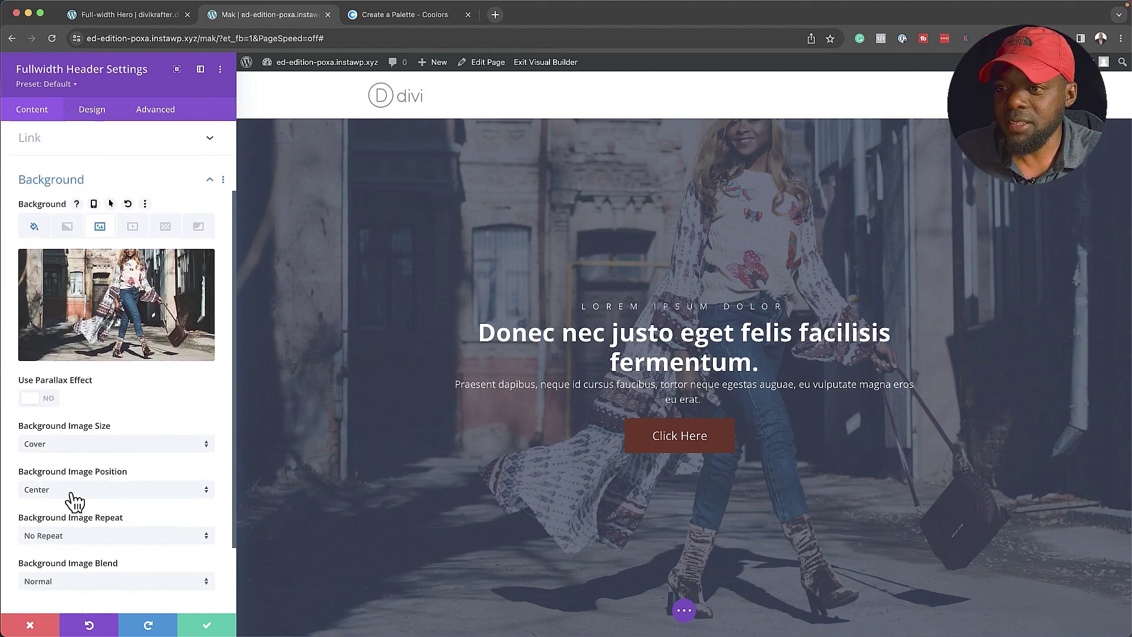
left_click(75, 489)
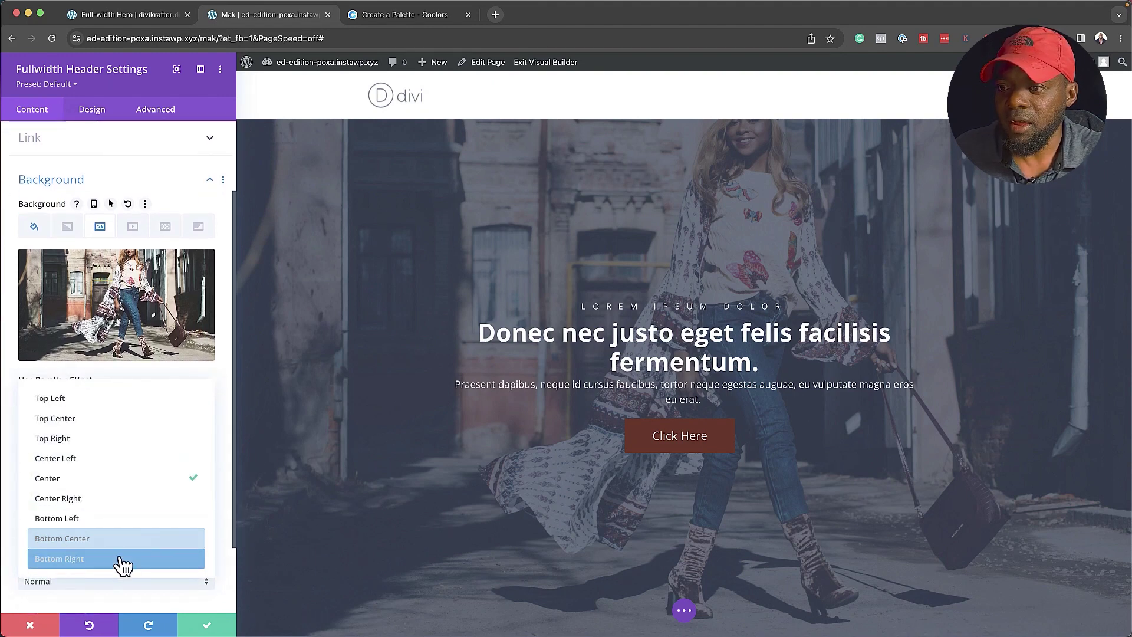
left_click(104, 417)
left_click(207, 624)
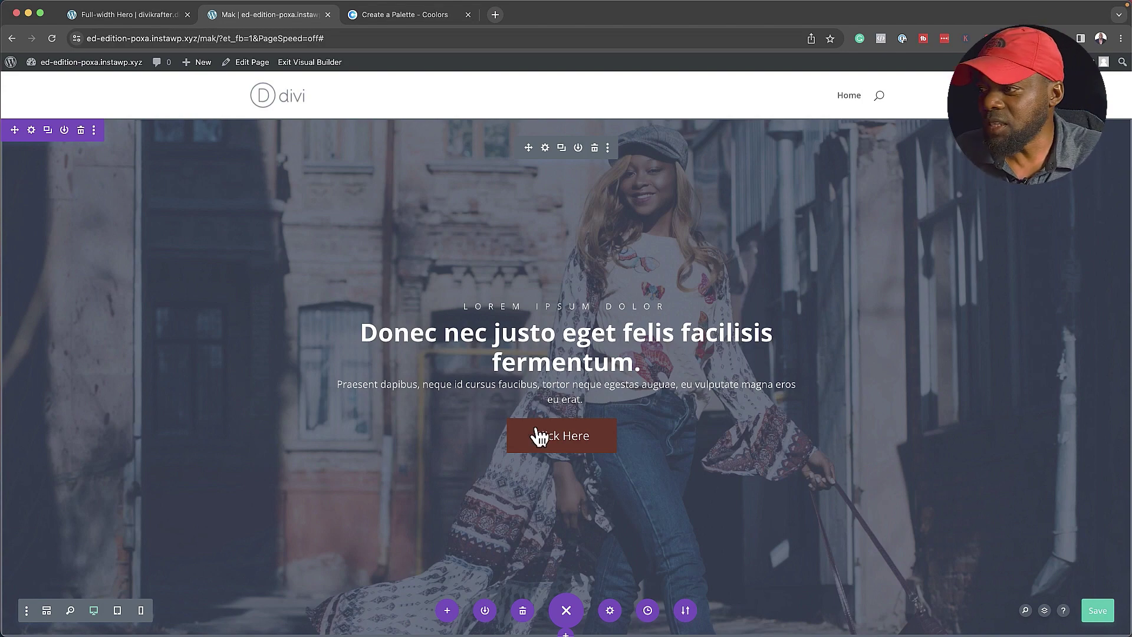
left_click(545, 148)
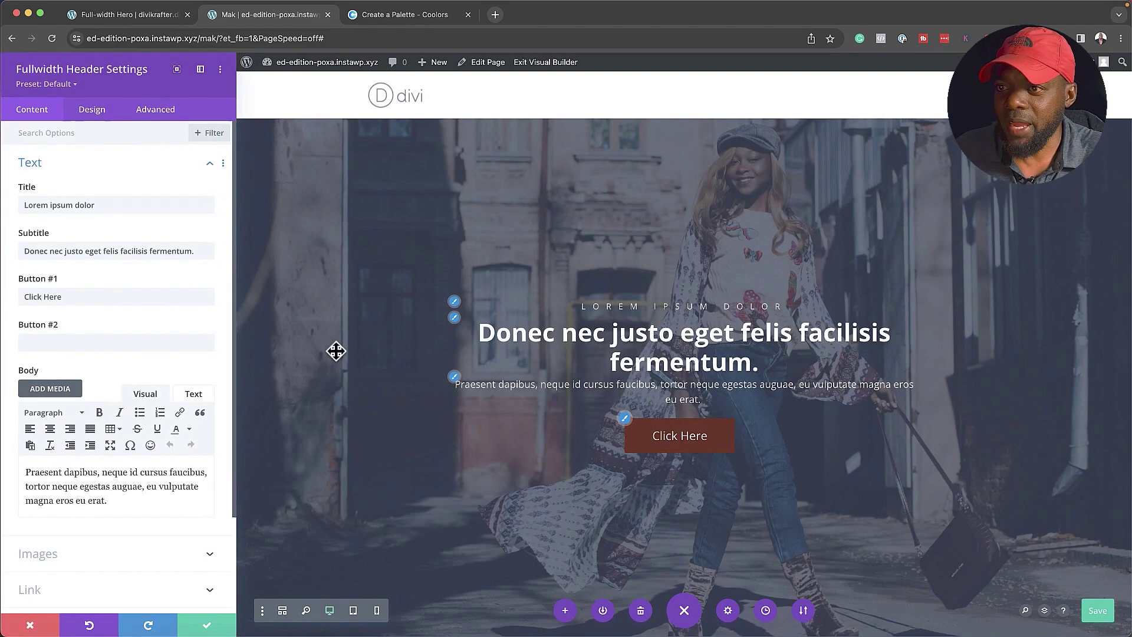
Step: Give the Click Here button a yellow background and navy #1f2a47 text, then save
left_click(627, 420)
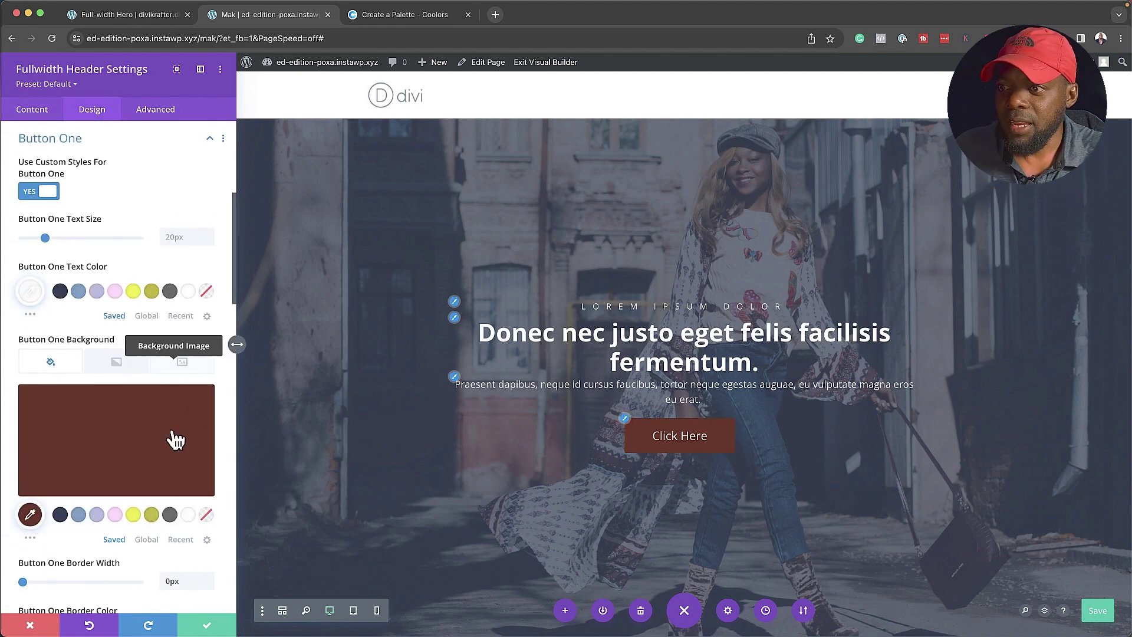
left_click(133, 515)
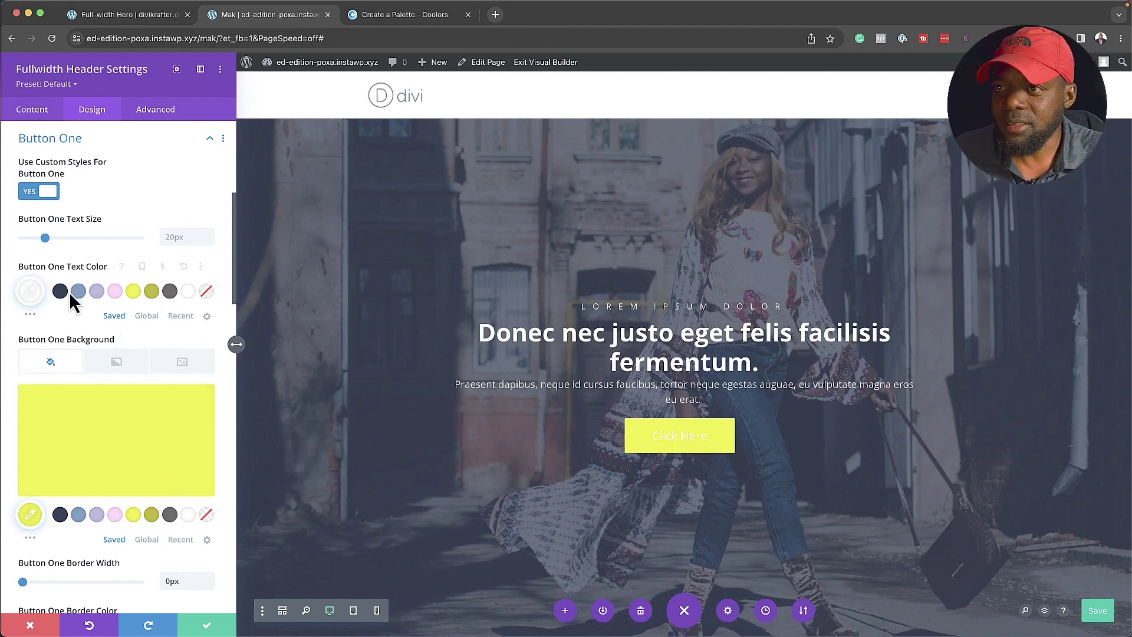
scroll(69, 295, "up", 1)
left_click(61, 323)
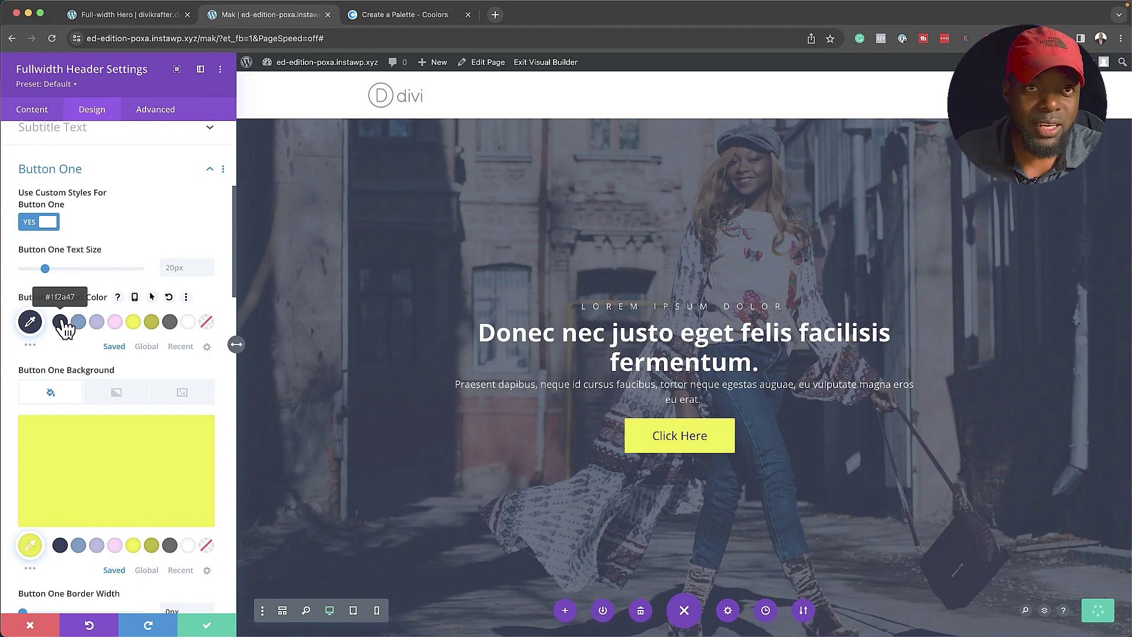
scroll(96, 462, "down", 2)
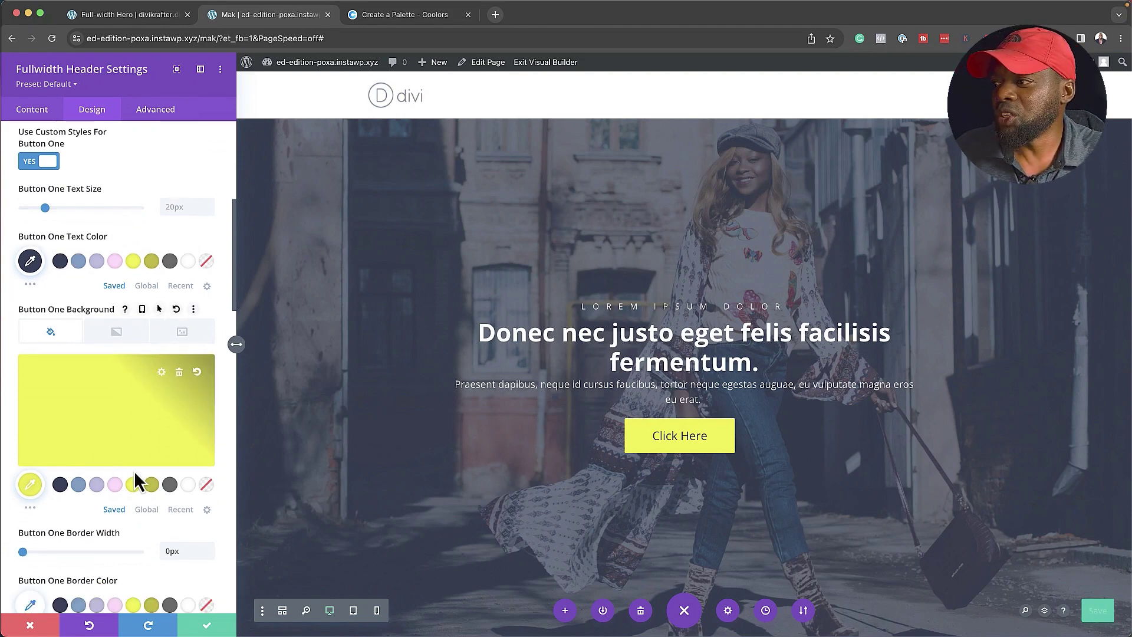
left_click(208, 627)
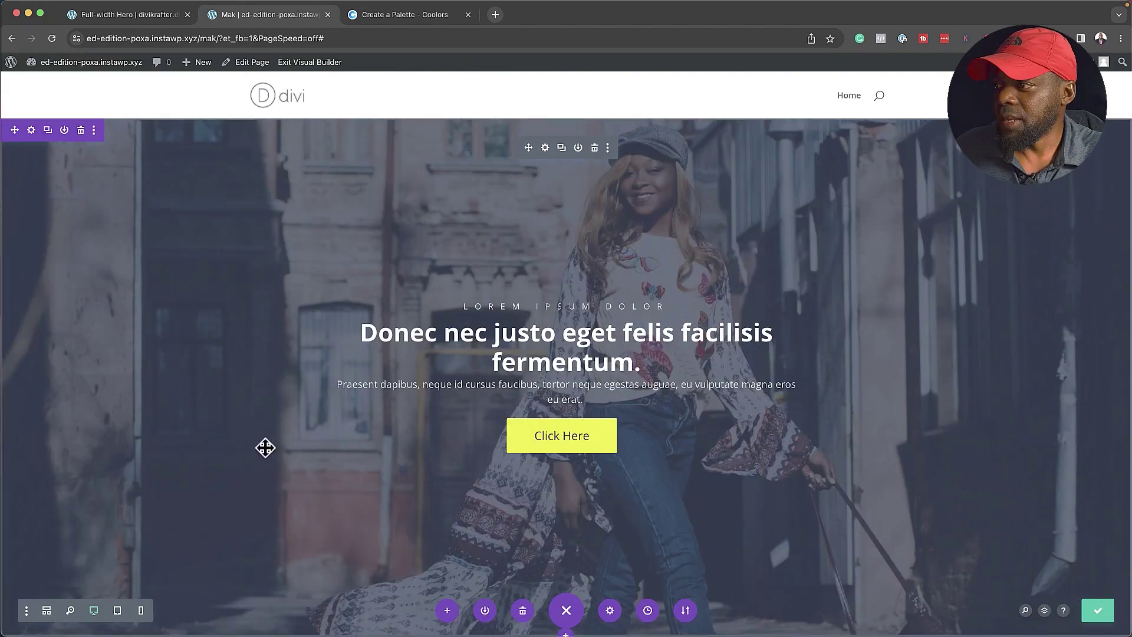
Step: Insert the 'dk content' library layout DK Content #001 Light below the service cards, importing its presets
scroll(283, 420, "down", 10)
scroll(283, 429, "down", 3)
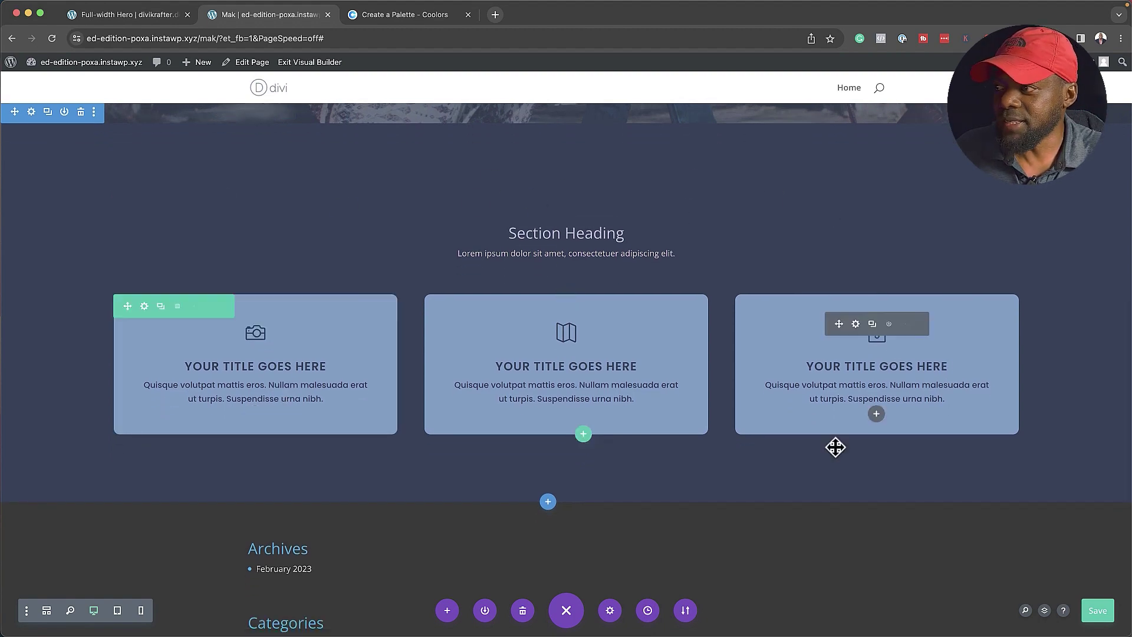
left_click(547, 501)
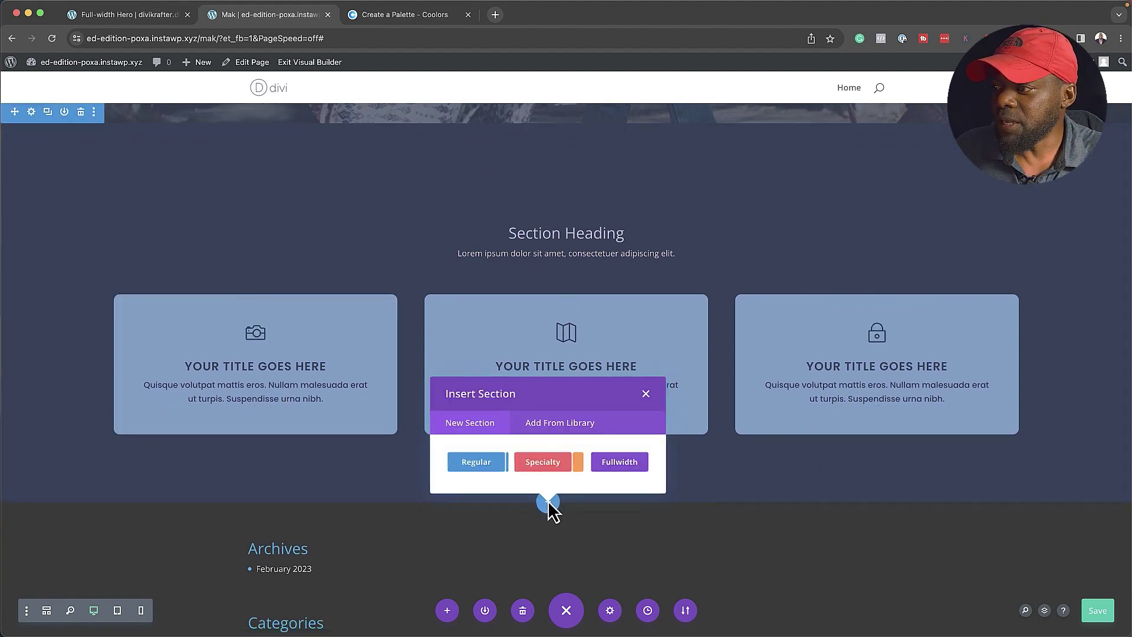
left_click(559, 425)
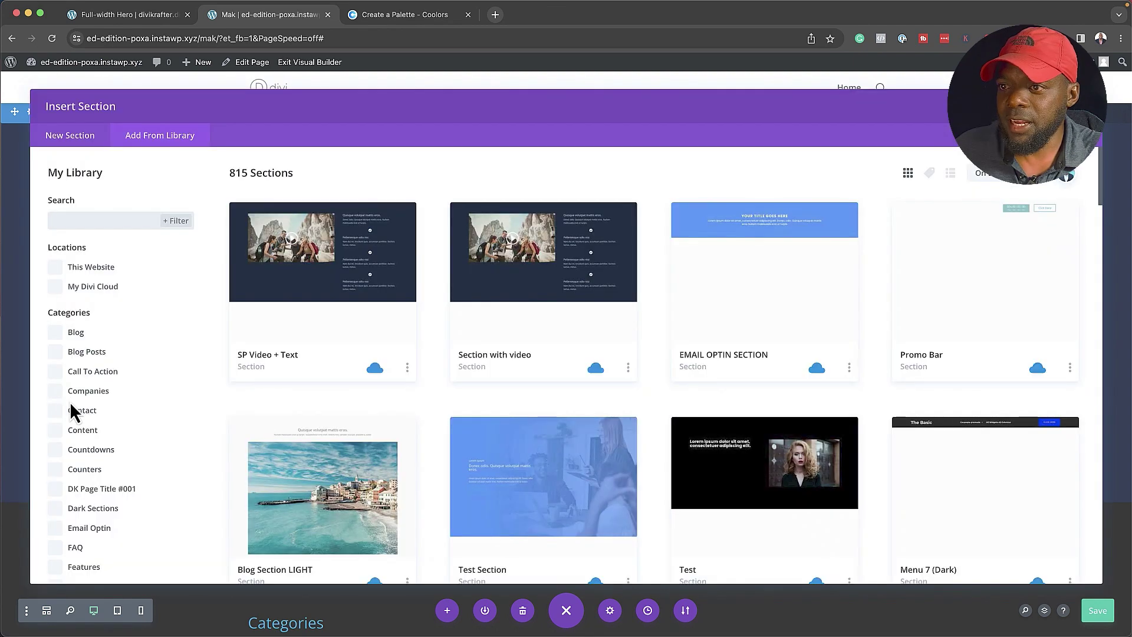
left_click(55, 430)
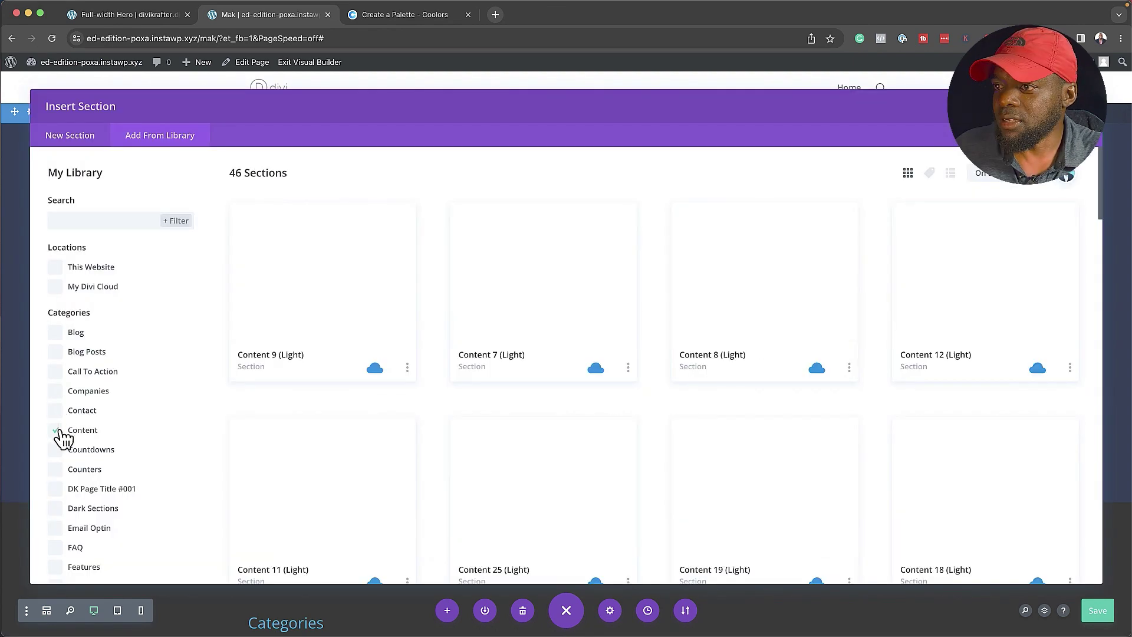
left_click(55, 430)
left_click(50, 221)
type("dk content")
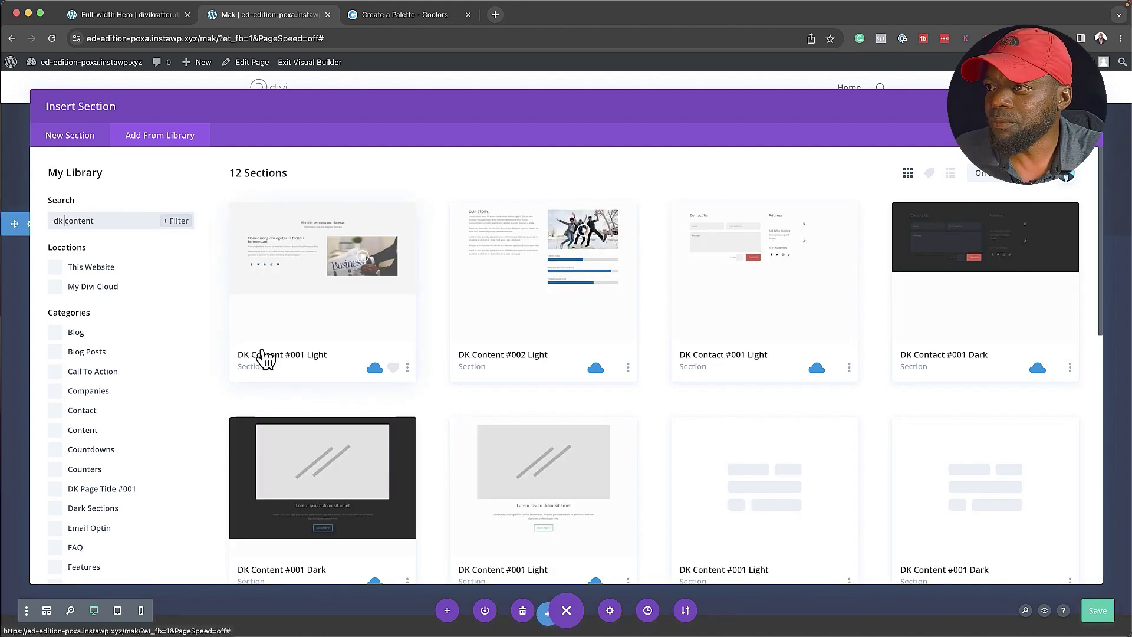
mouse_move(291, 308)
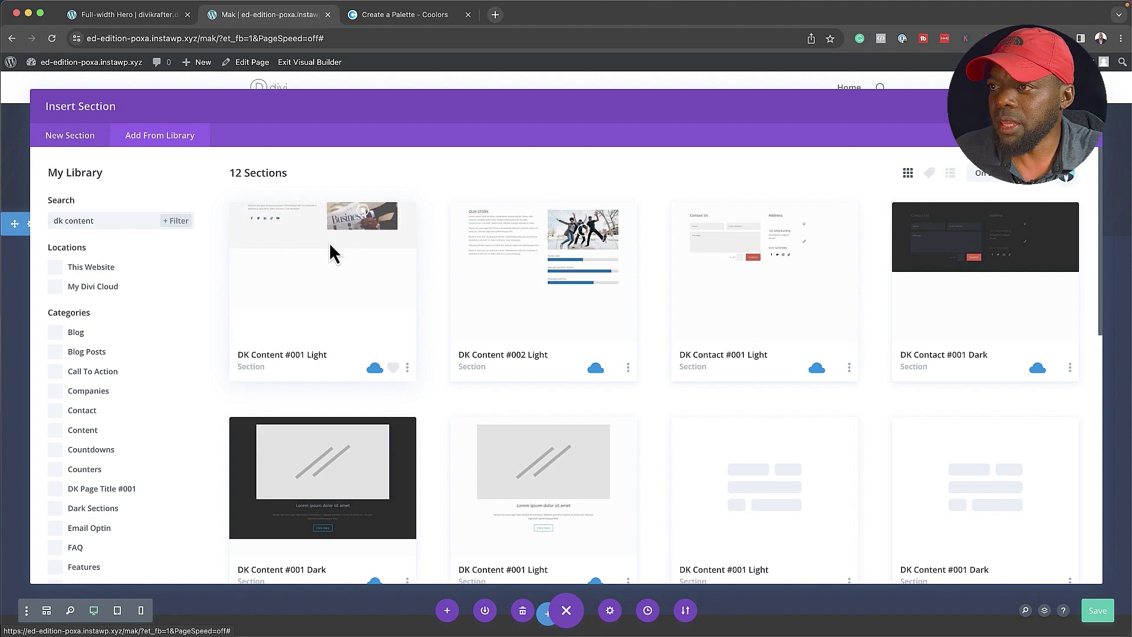
left_click(329, 242)
left_click(345, 533)
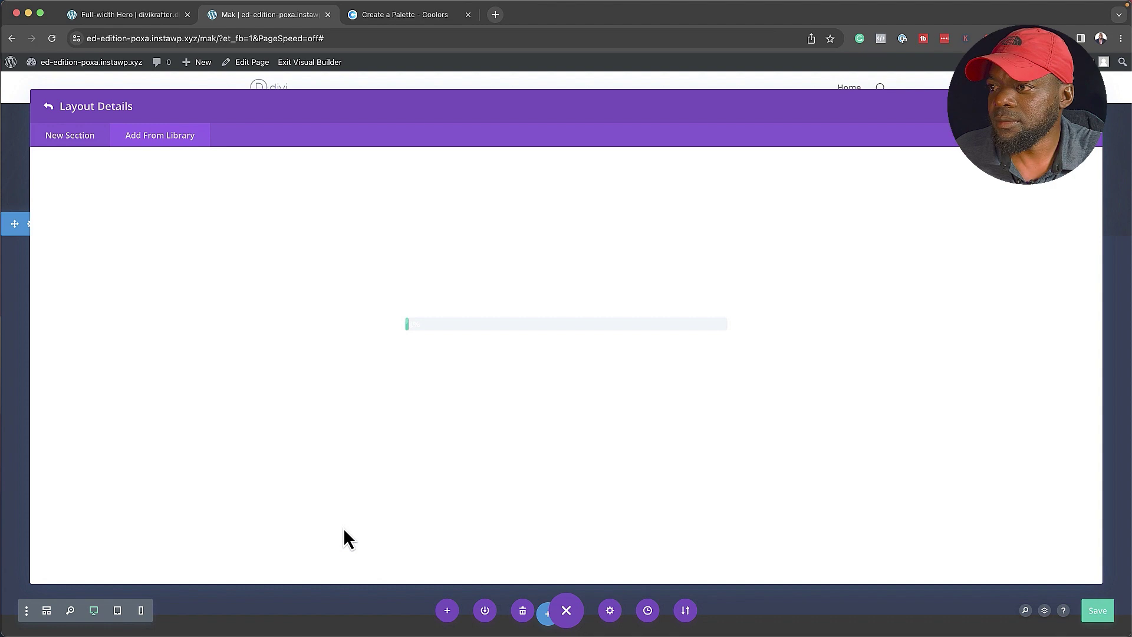
left_click(566, 415)
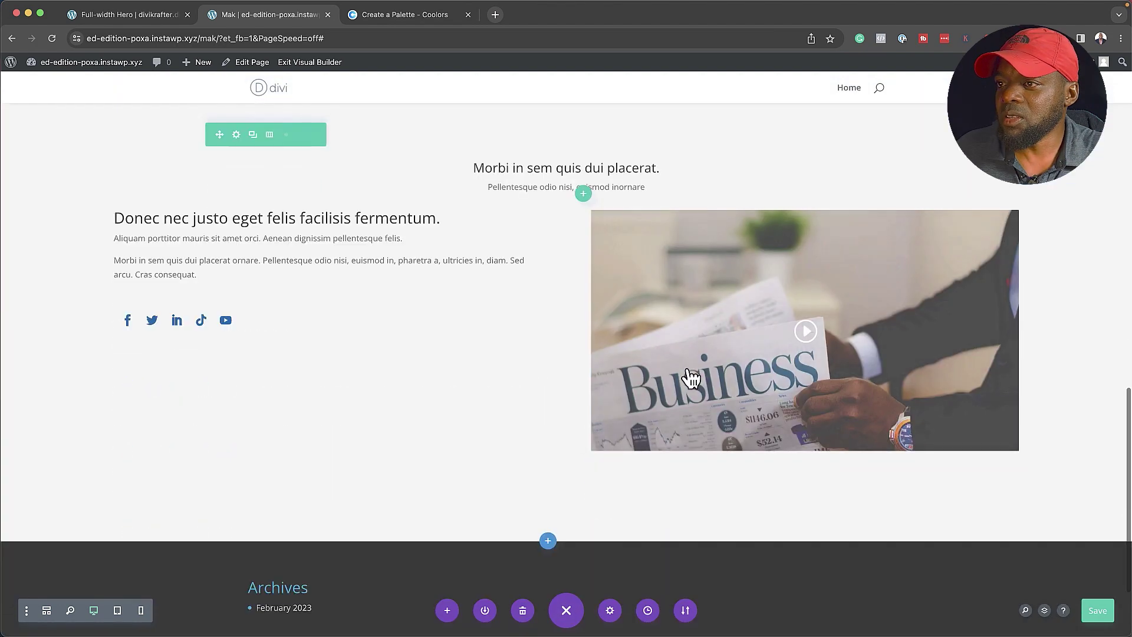
scroll(414, 364, "up", 2)
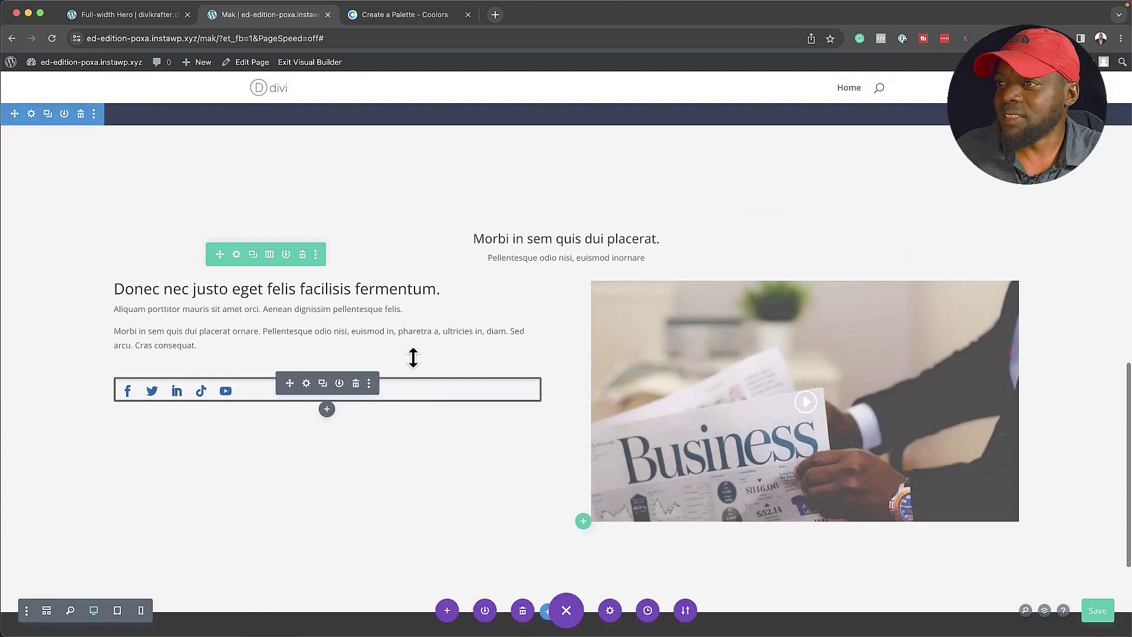
scroll(413, 358, "up", 1)
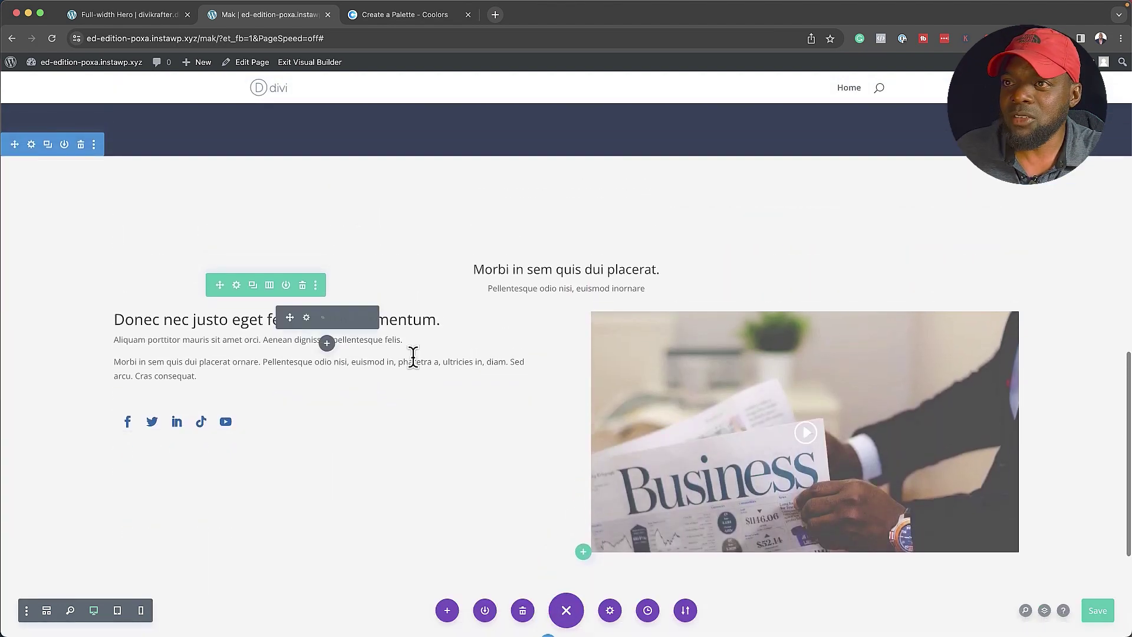
left_click(31, 145)
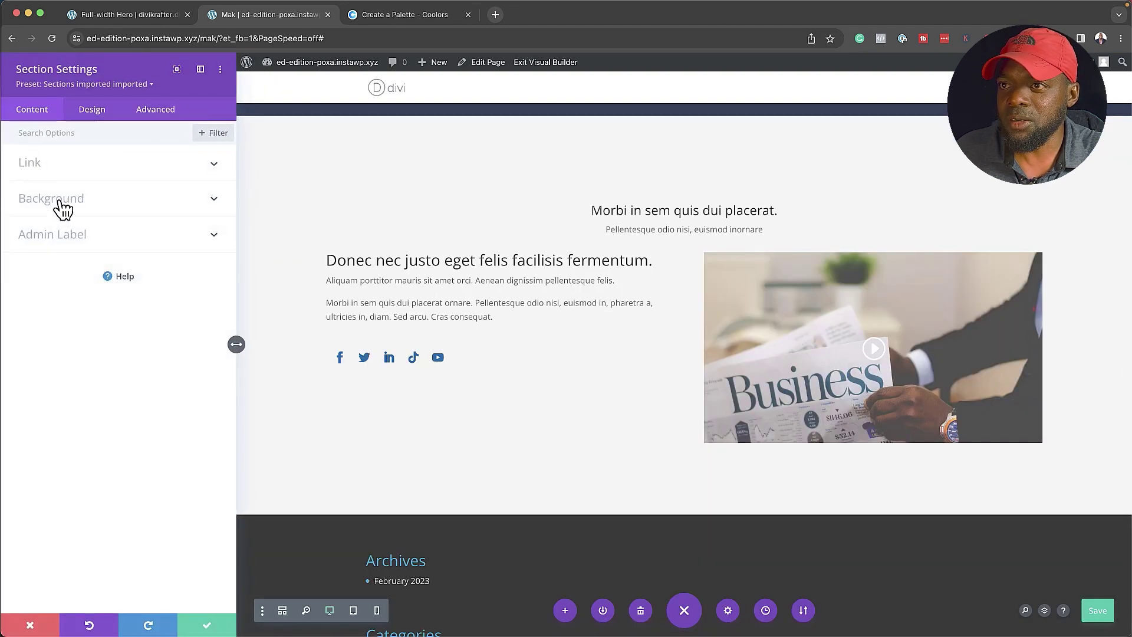
left_click(60, 204)
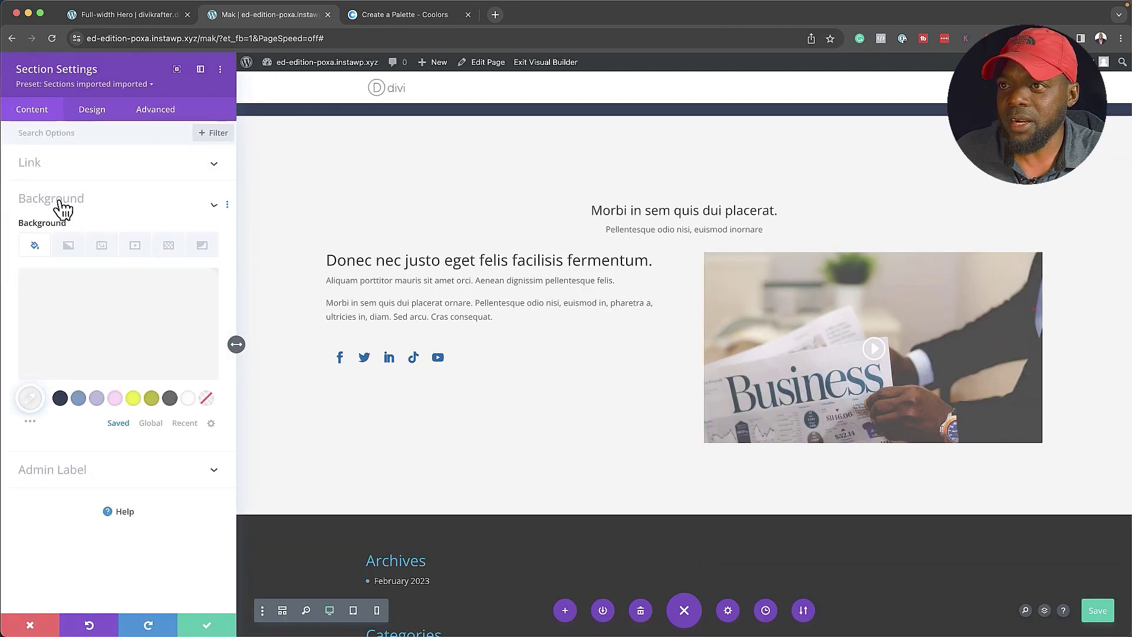
left_click(115, 405)
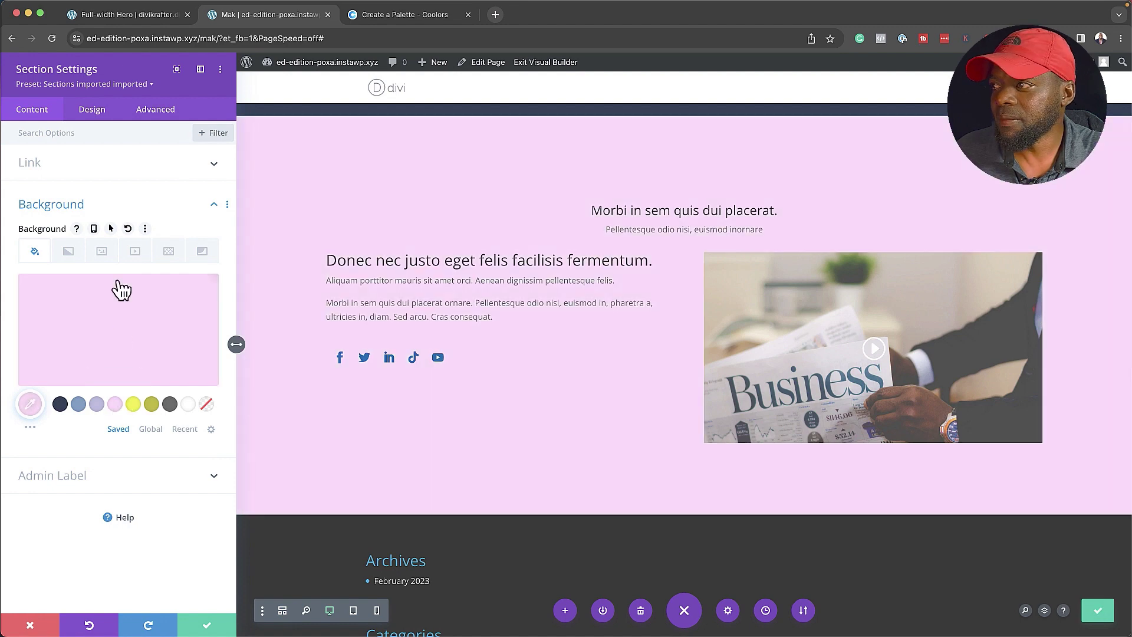
left_click(209, 626)
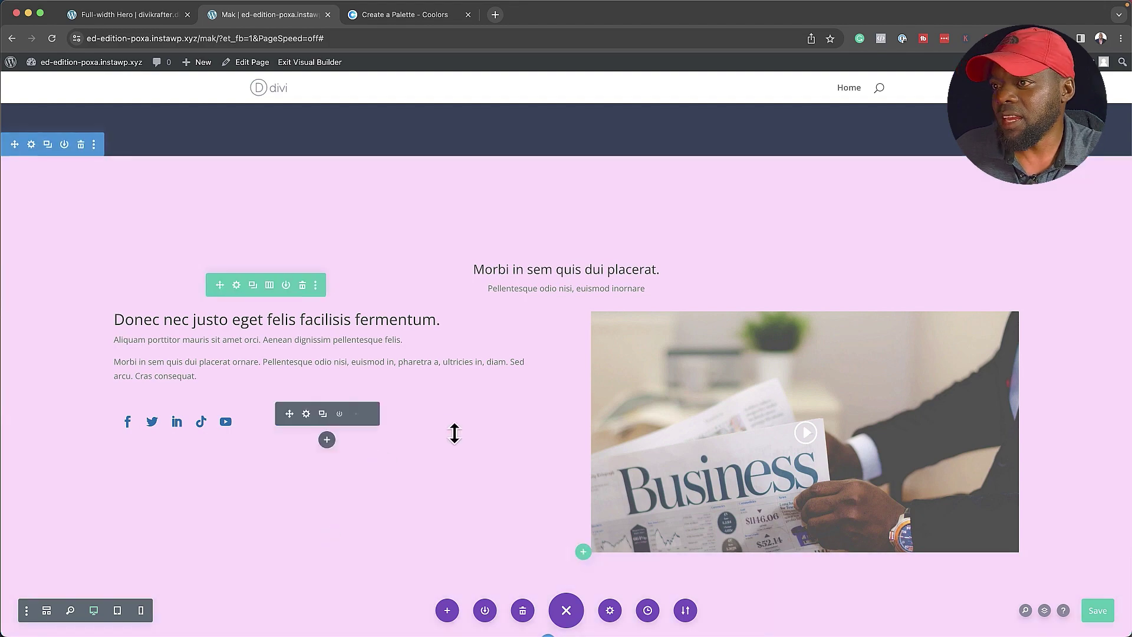
scroll(551, 461, "up", 3)
scroll(550, 461, "up", 3)
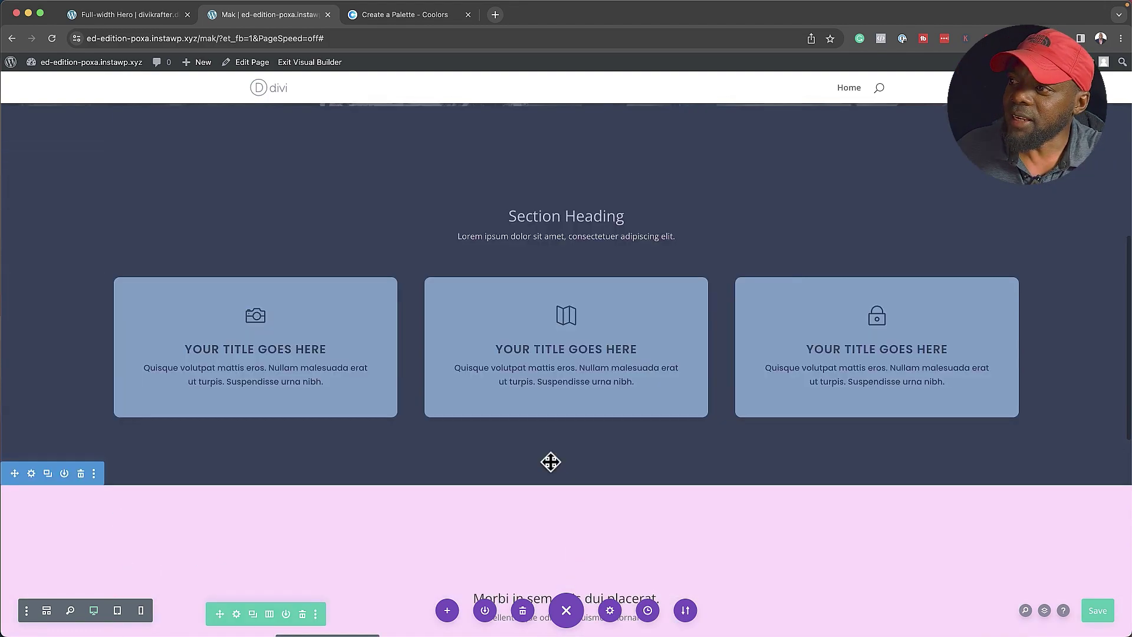
scroll(549, 461, "down", 4)
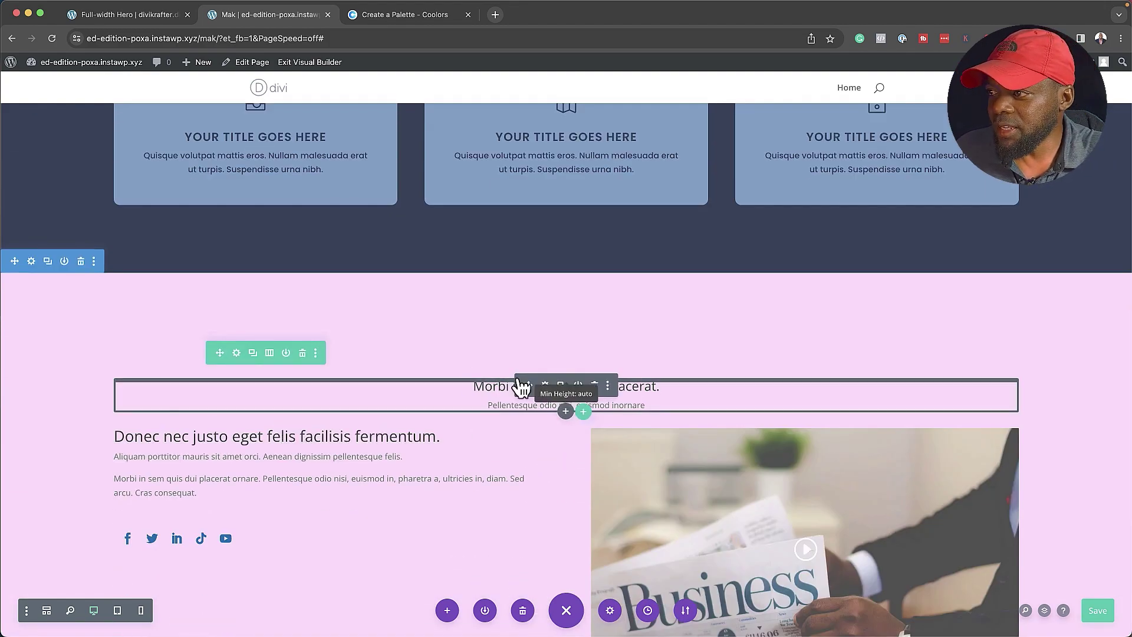
Step: Set the text module's Heading H3 font and body Text font to Poppins, then save
left_click(546, 384)
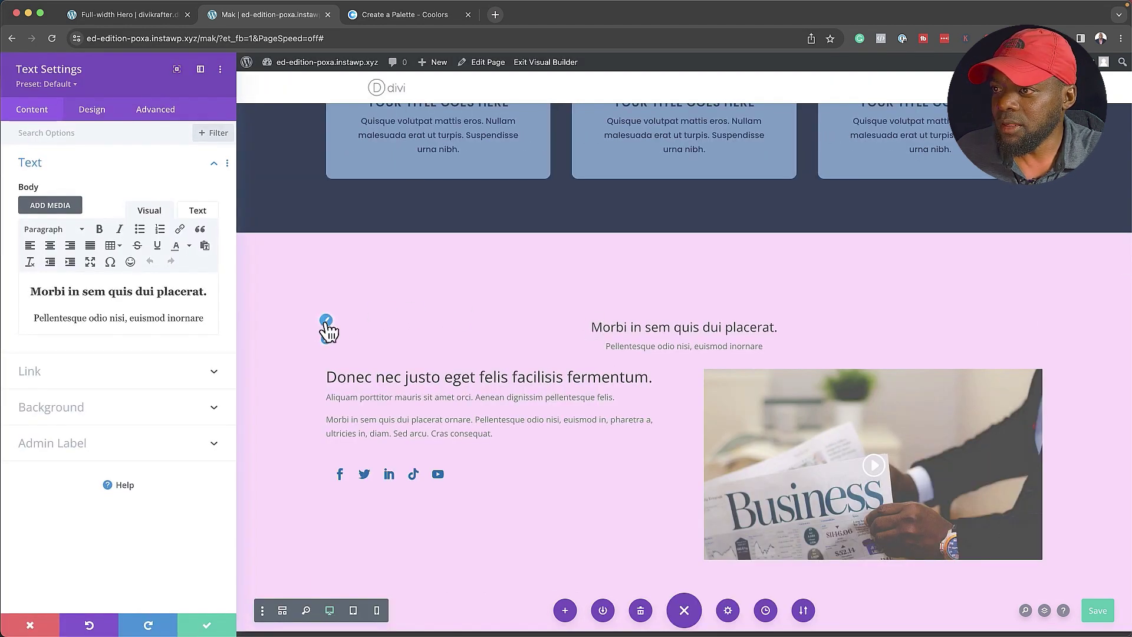
left_click(326, 322)
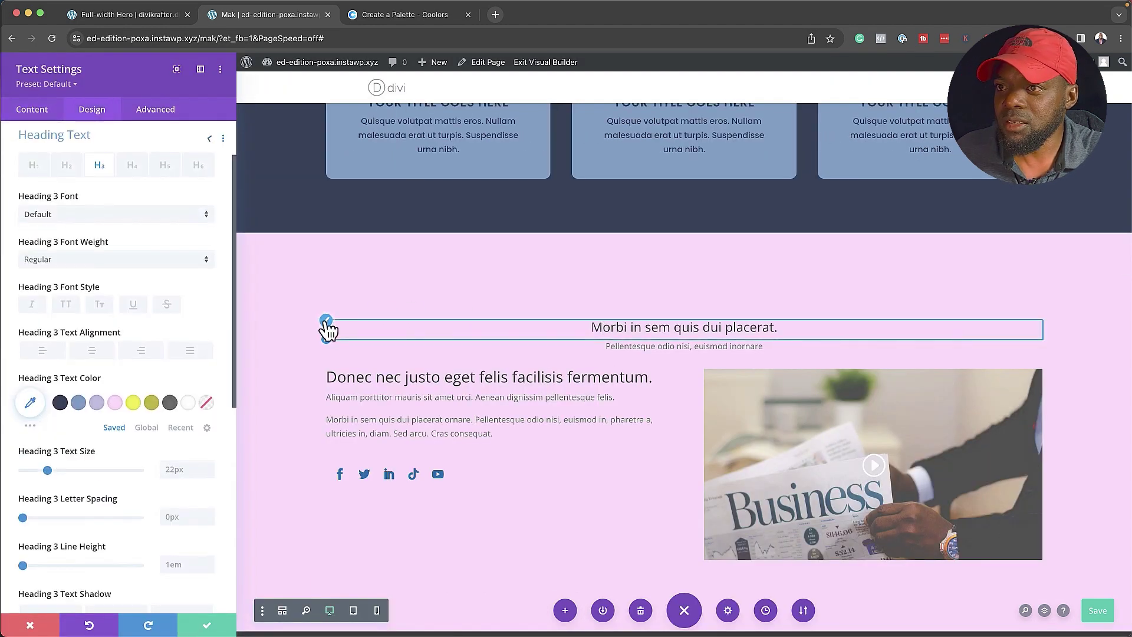
left_click(81, 222)
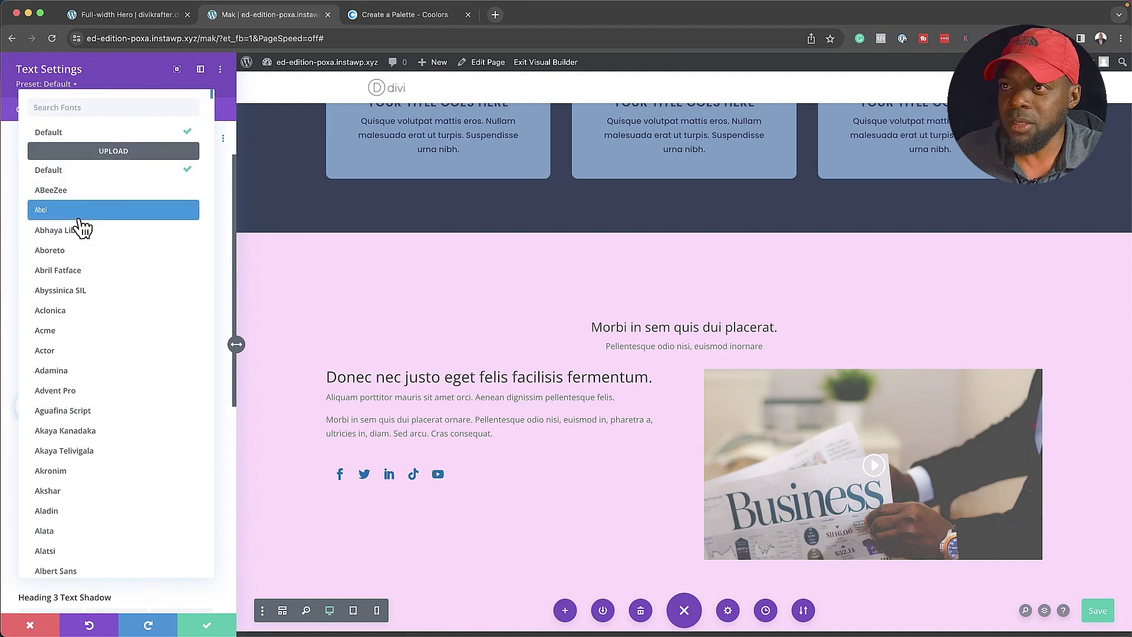
type("popp")
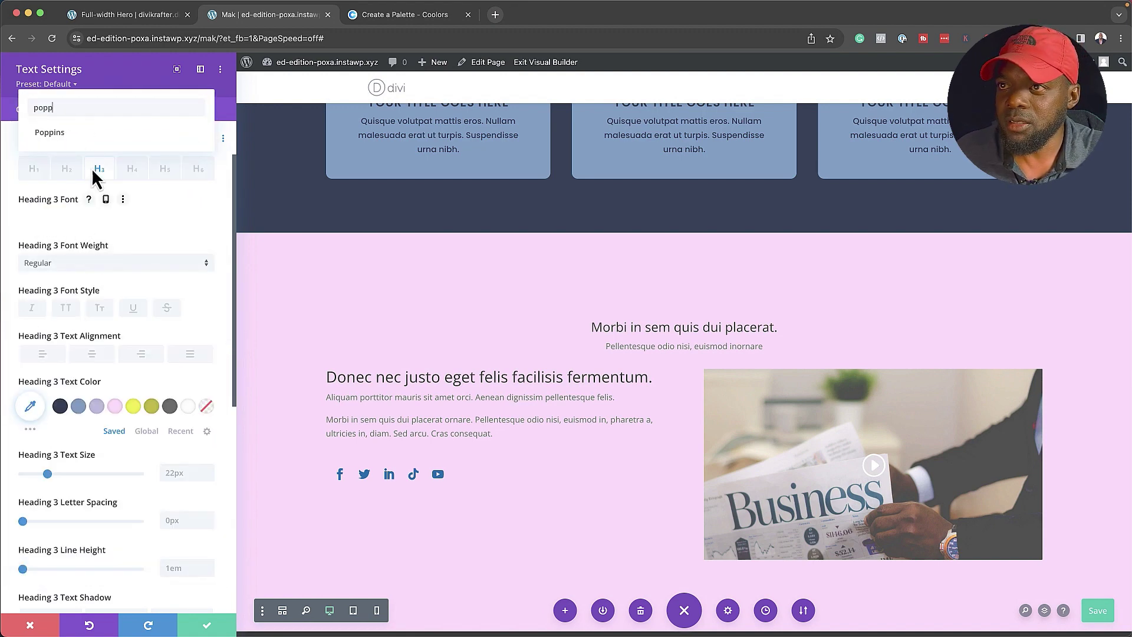
left_click(86, 139)
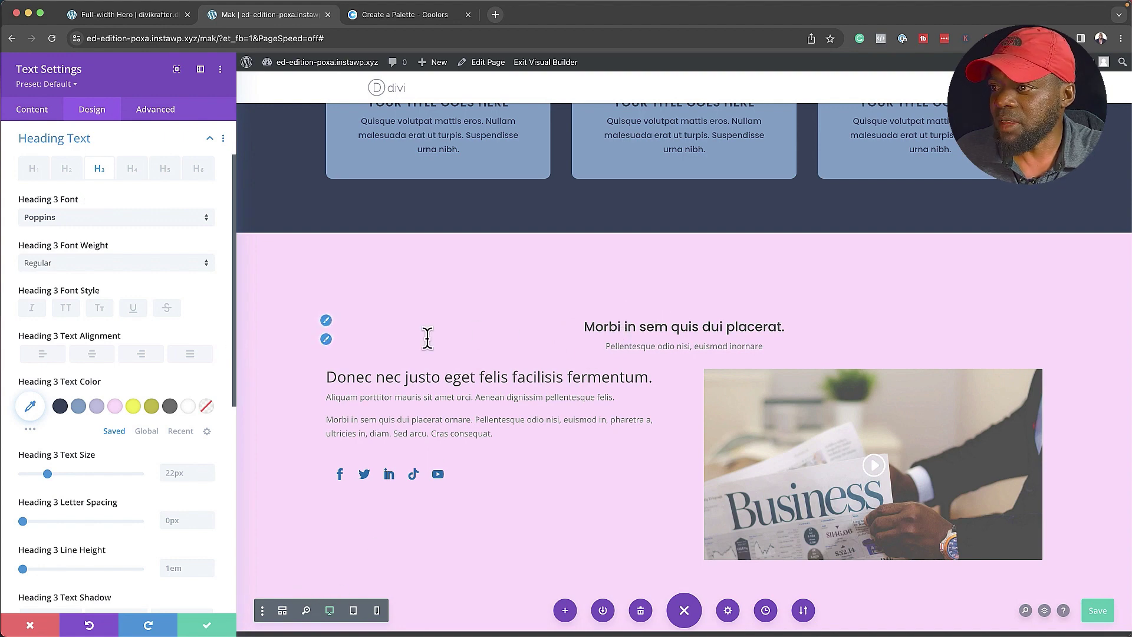
left_click(327, 337)
type("popp")
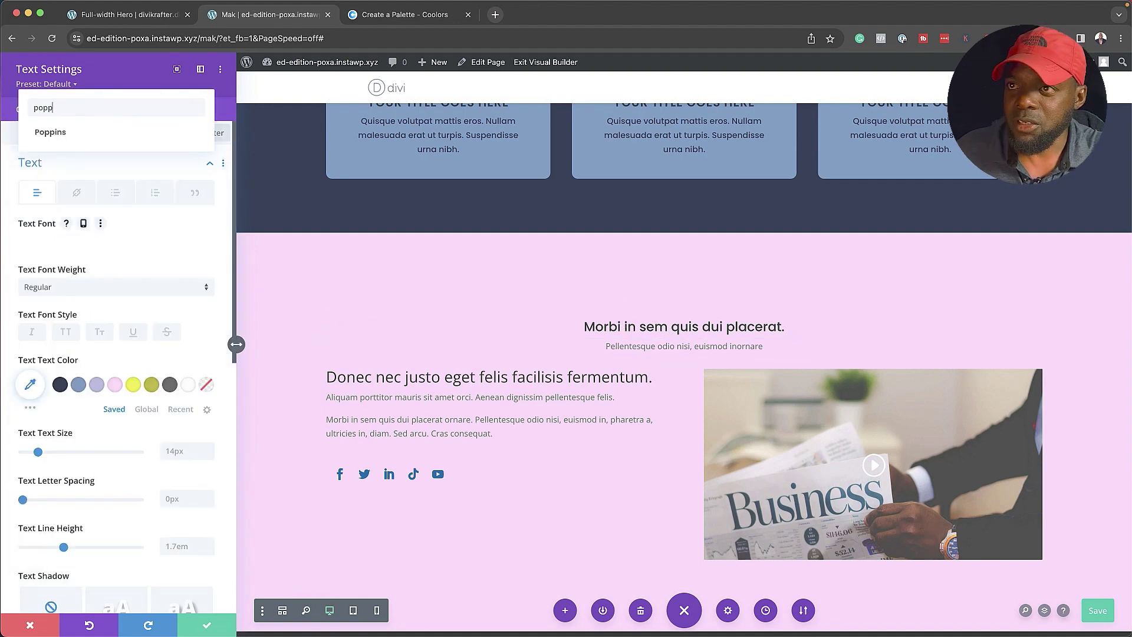
left_click(101, 138)
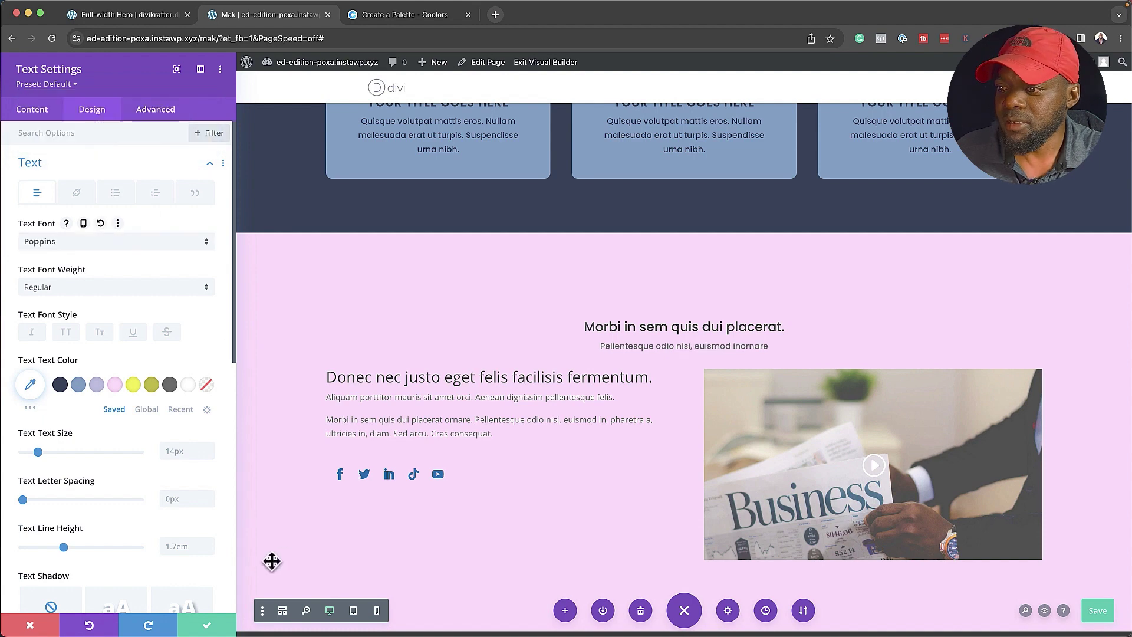
left_click(207, 625)
scroll(321, 527, "down", 1)
scroll(321, 527, "down", 1)
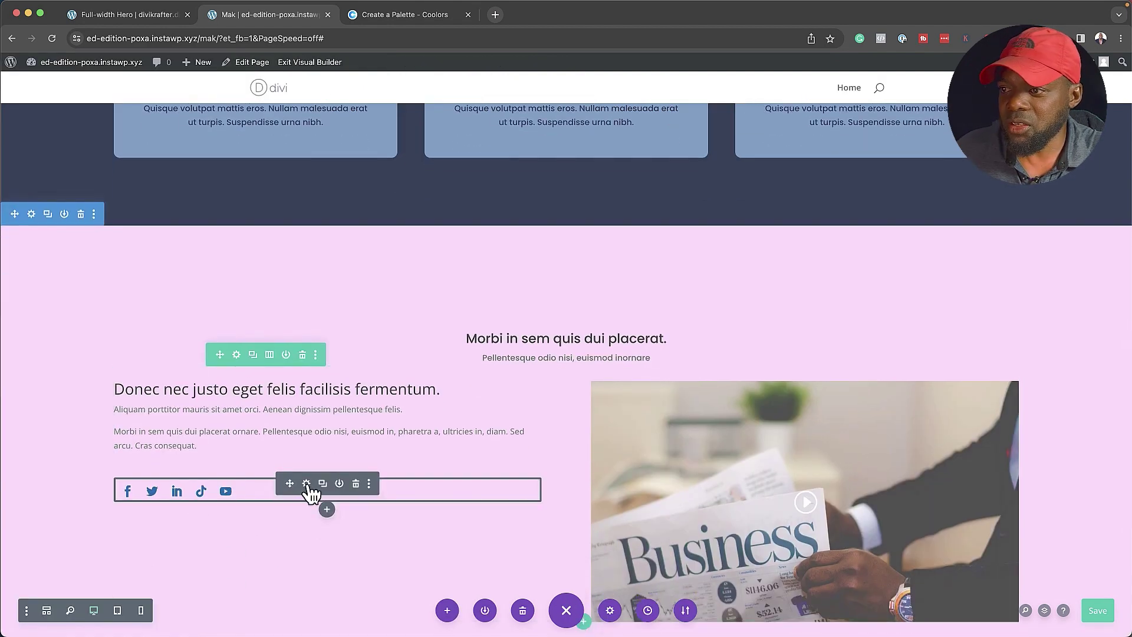
Step: Colour the Social Media Follow icons light blue after trying olive and dark grey
left_click(307, 484)
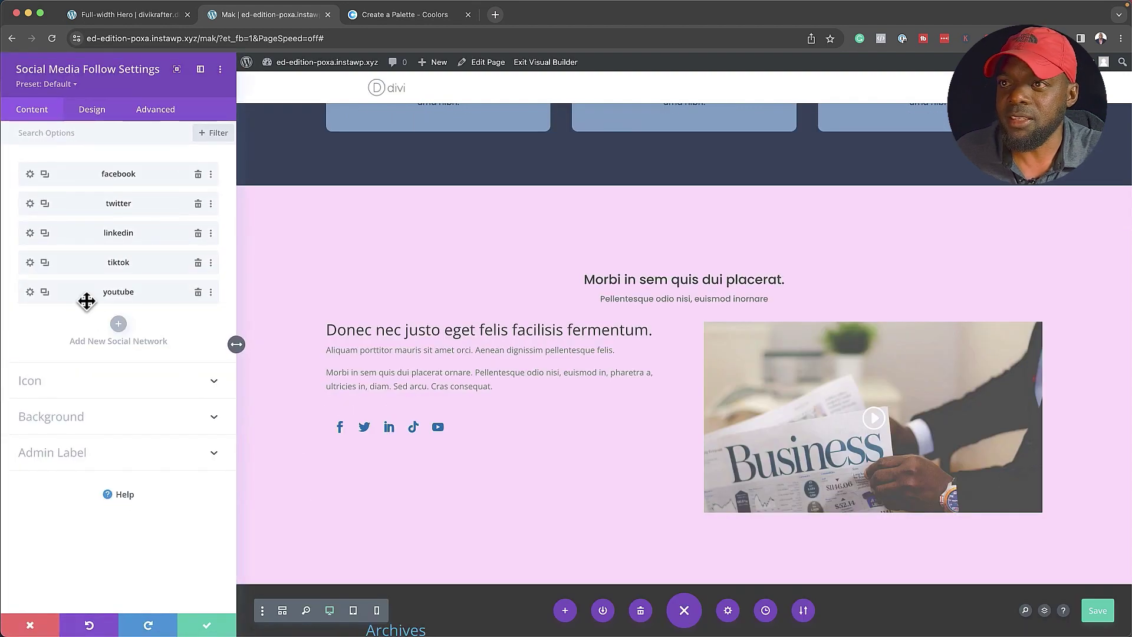
left_click(102, 118)
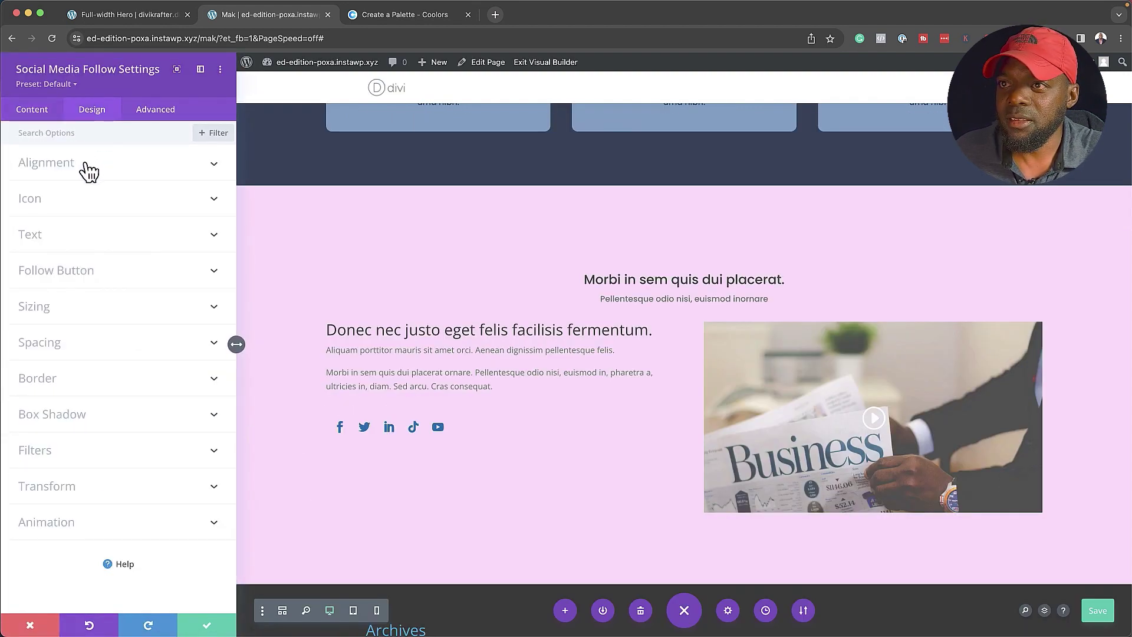
left_click(69, 204)
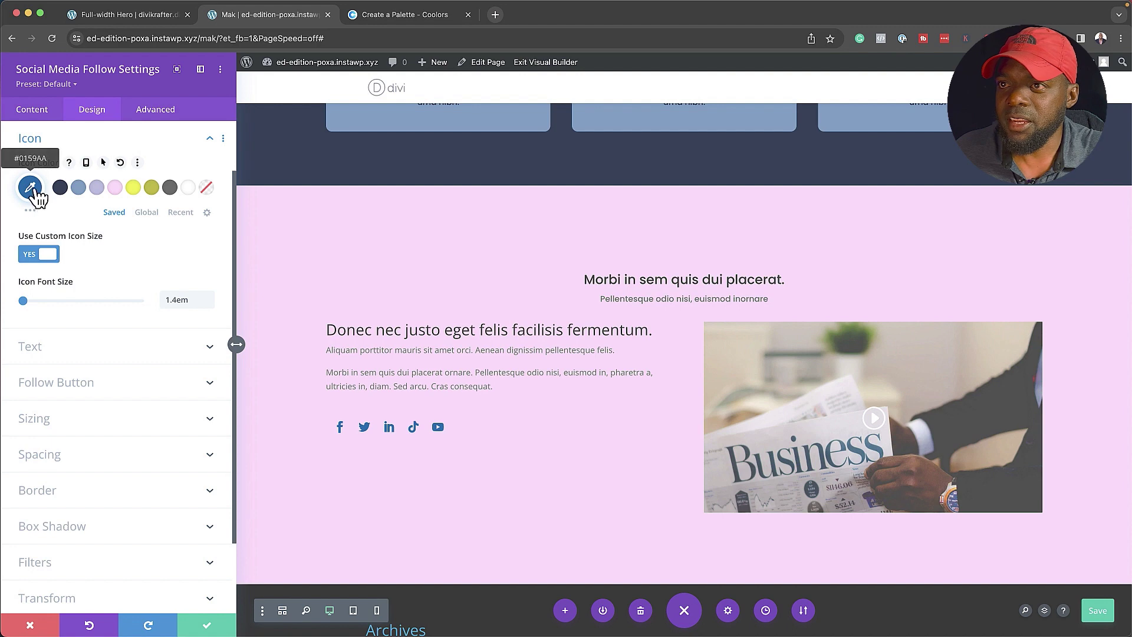
left_click(155, 192)
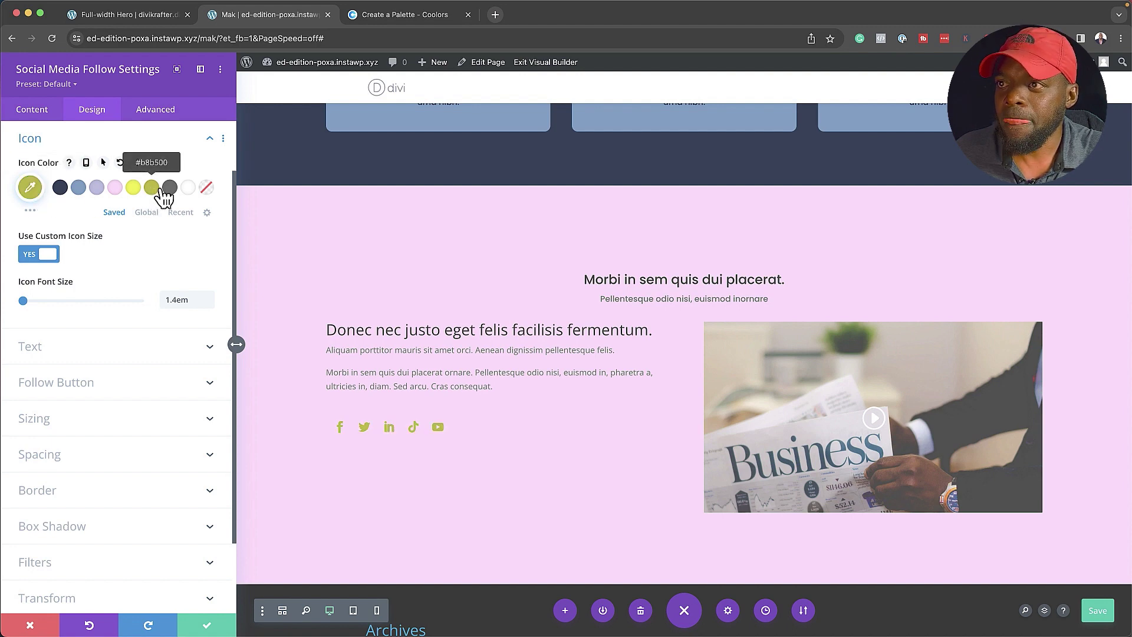
left_click(169, 188)
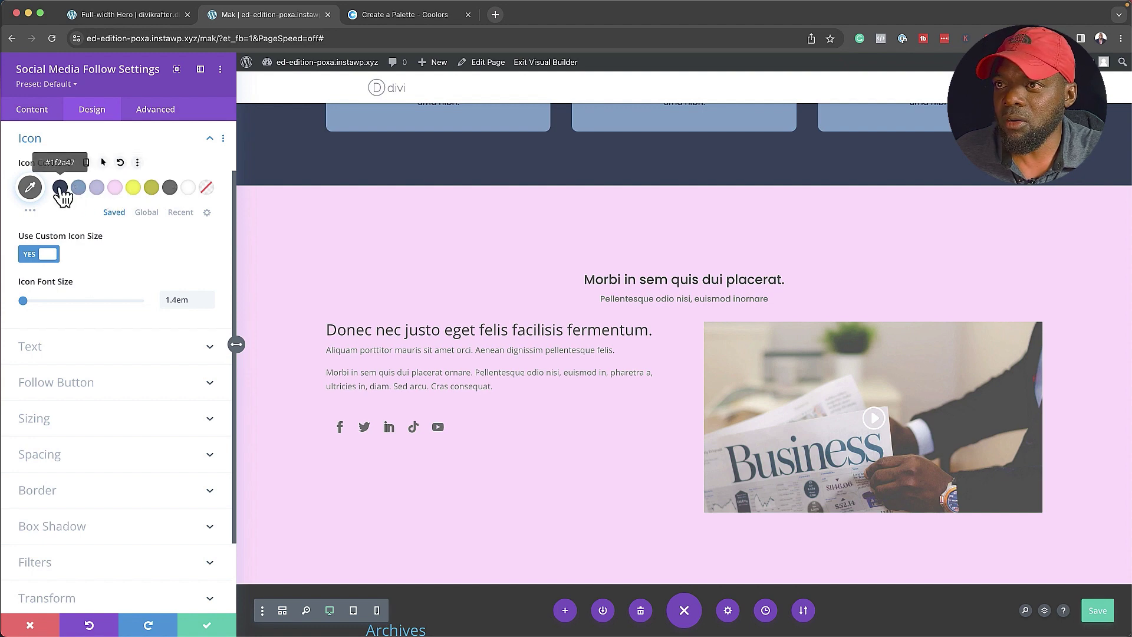
left_click(80, 190)
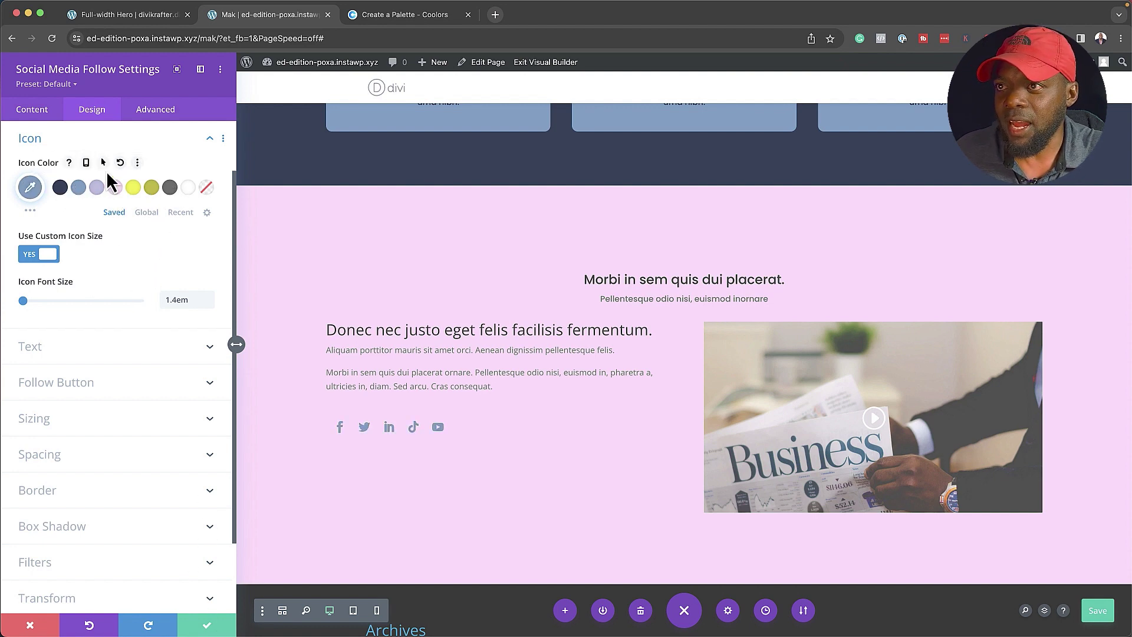
Step: Make the social icons turn lavender on hover, save, and exit the Visual Builder
left_click(105, 164)
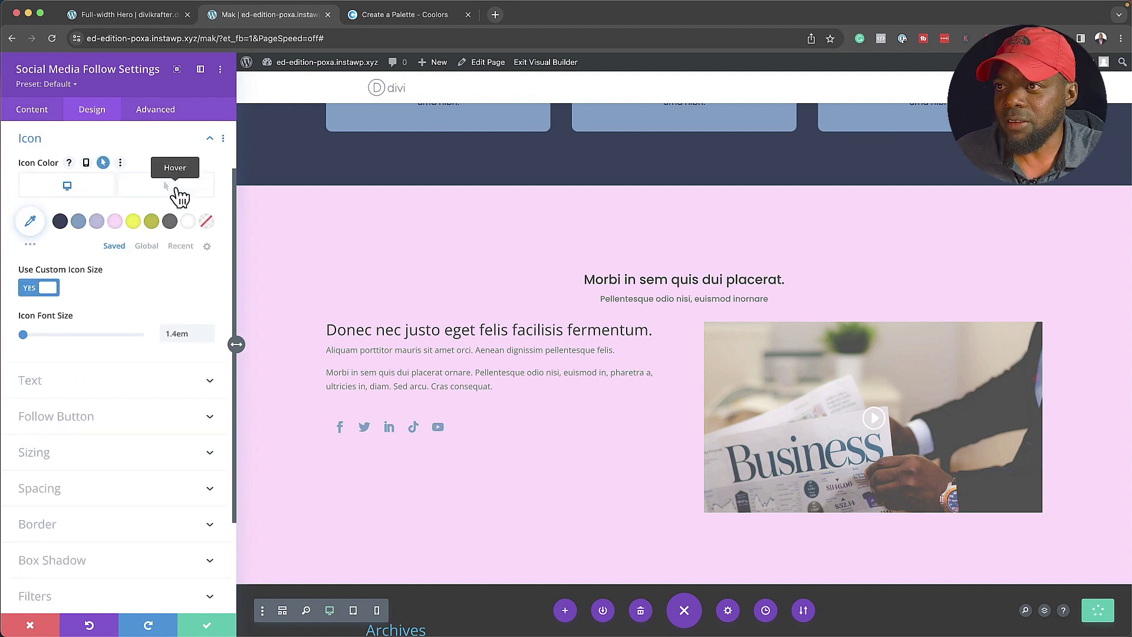
left_click(168, 185)
left_click(115, 222)
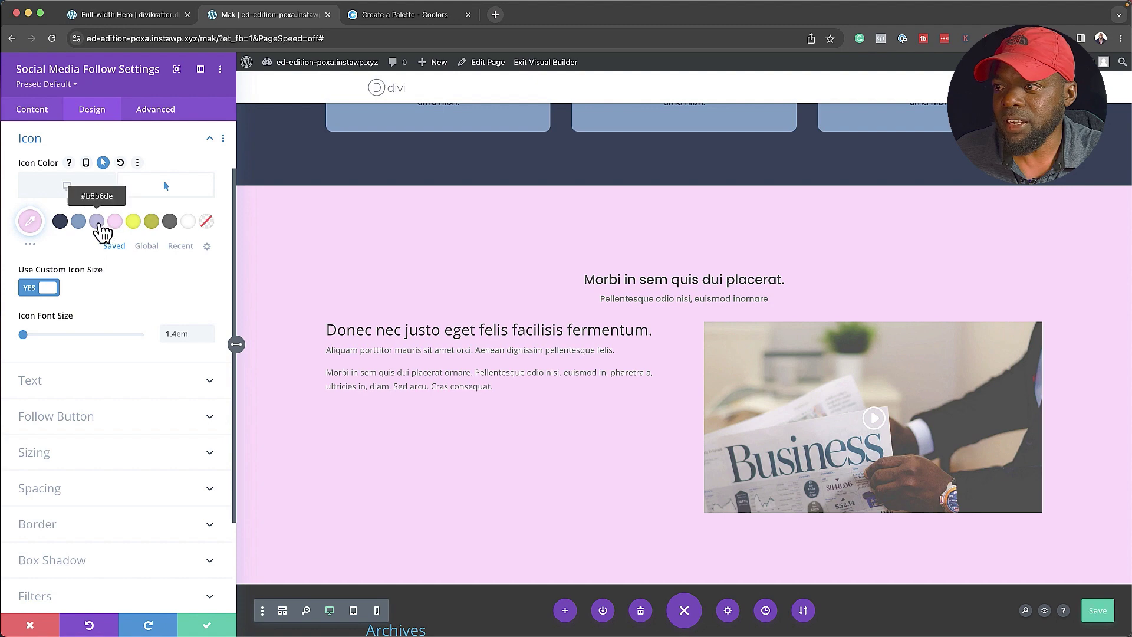
left_click(97, 222)
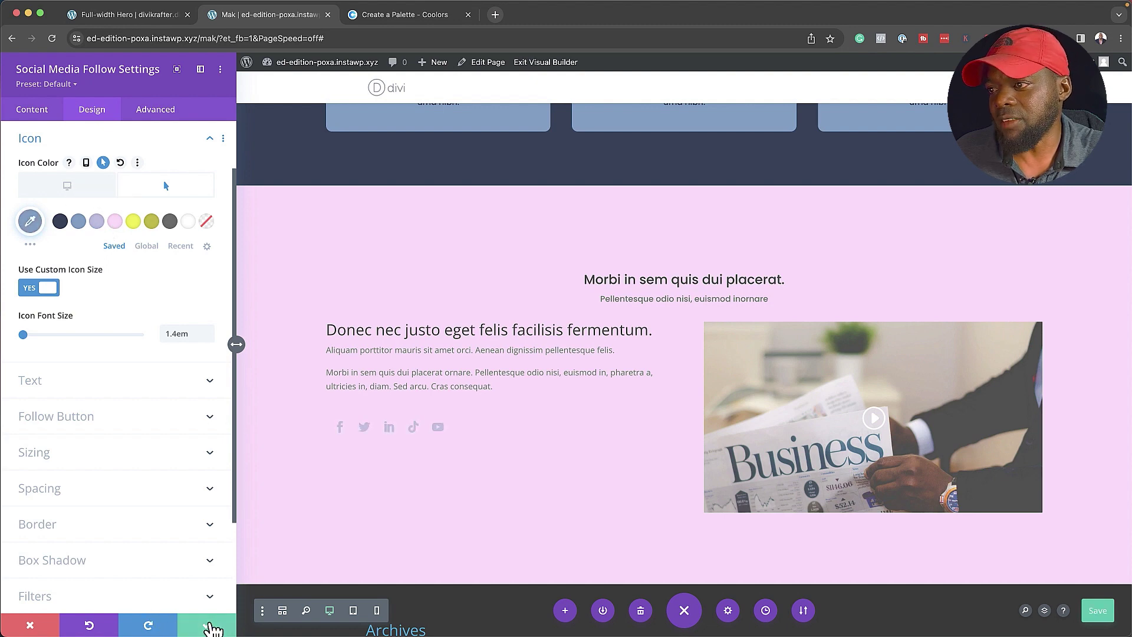
left_click(211, 626)
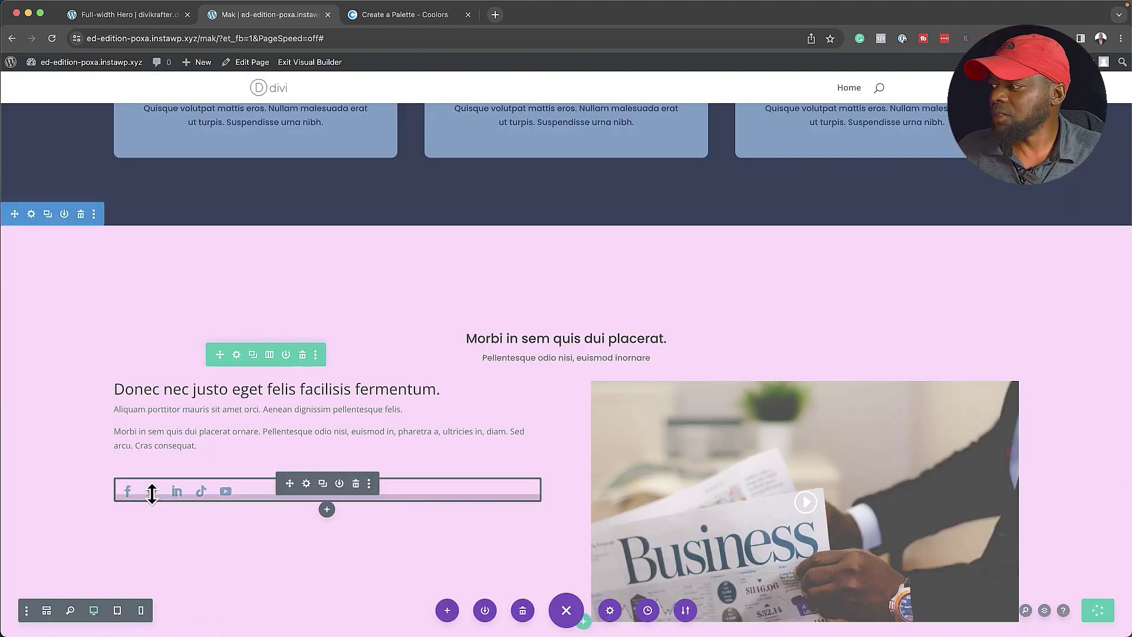
left_click(309, 62)
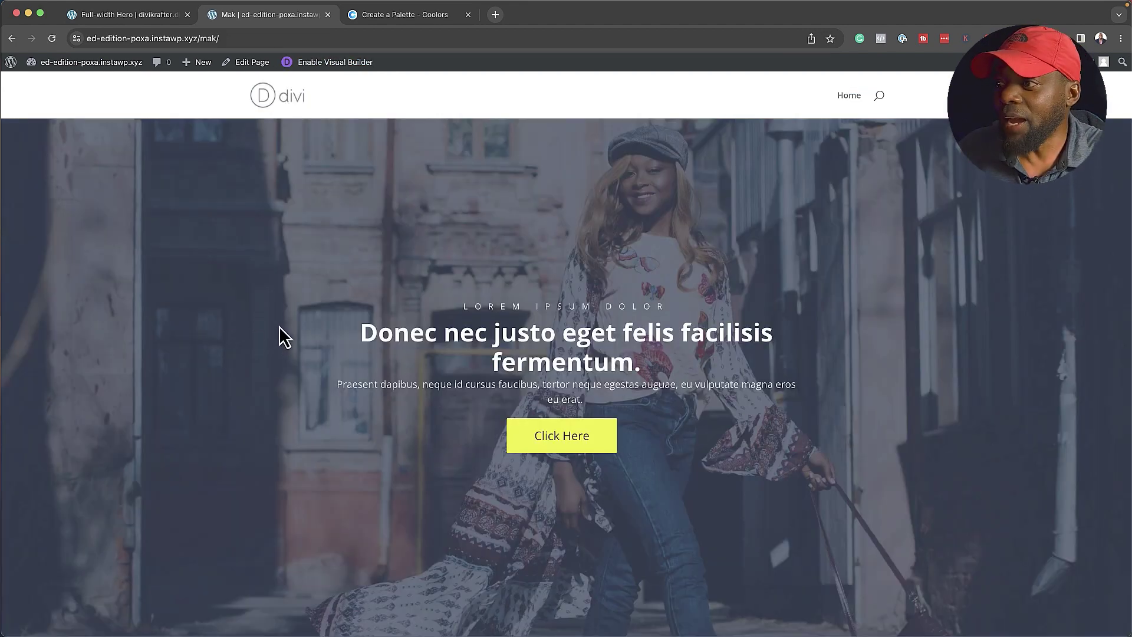
Step: Scroll through the live page to review the hero, service cards and pink content section
scroll(278, 328, "down", 2)
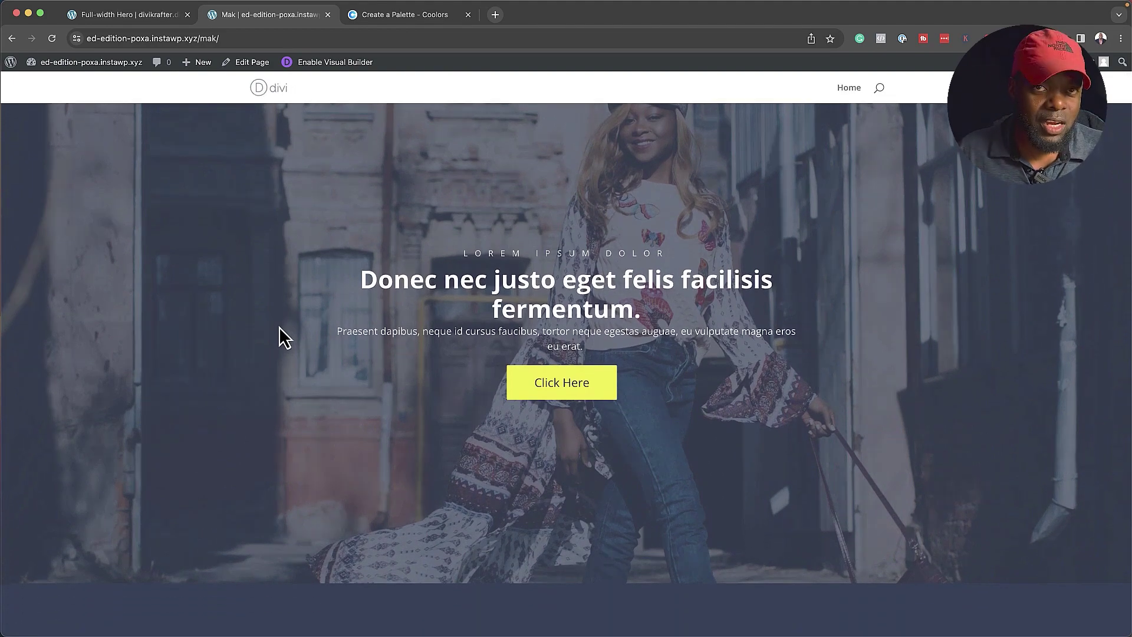
scroll(298, 389, "down", 12)
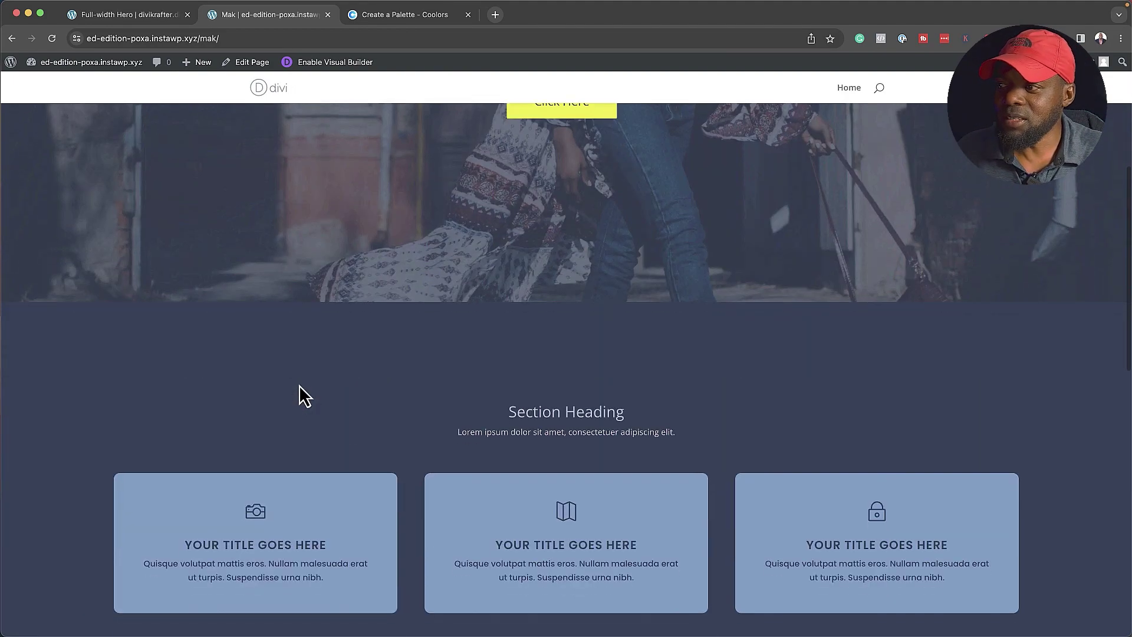
scroll(299, 388, "down", 3)
scroll(297, 387, "up", 9)
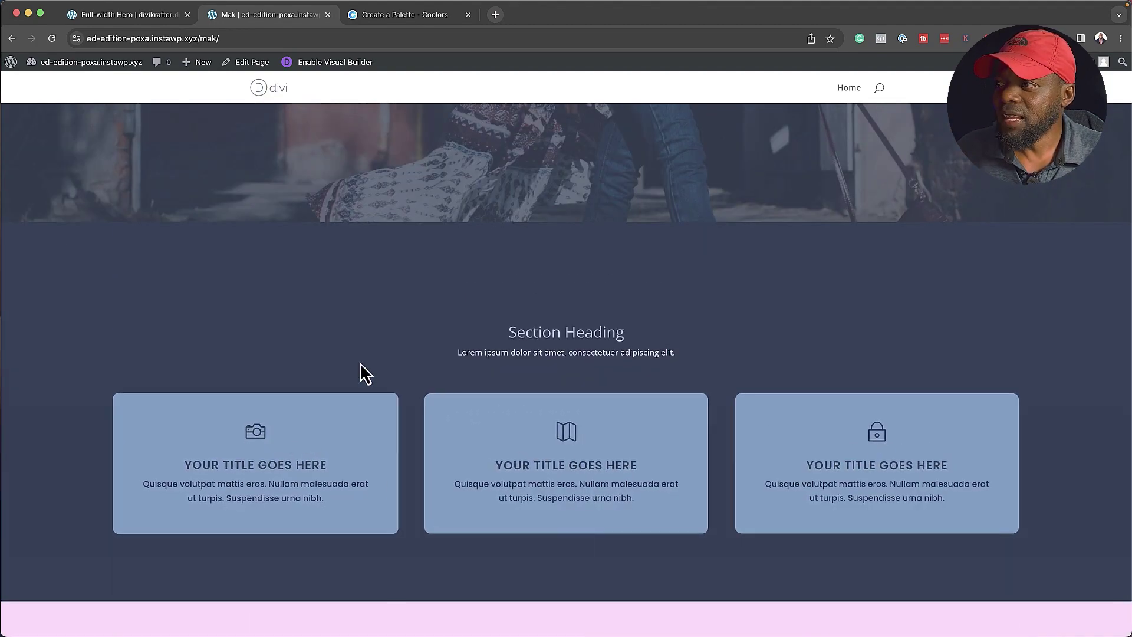
scroll(359, 362, "up", 6)
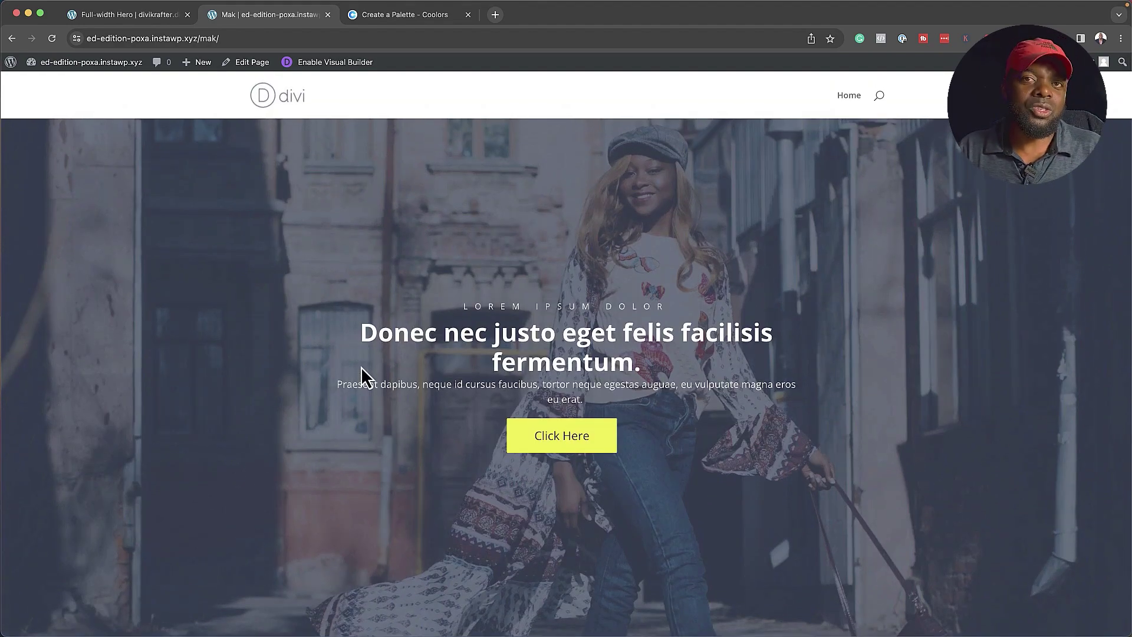
key("ctrl+shift+Tab")
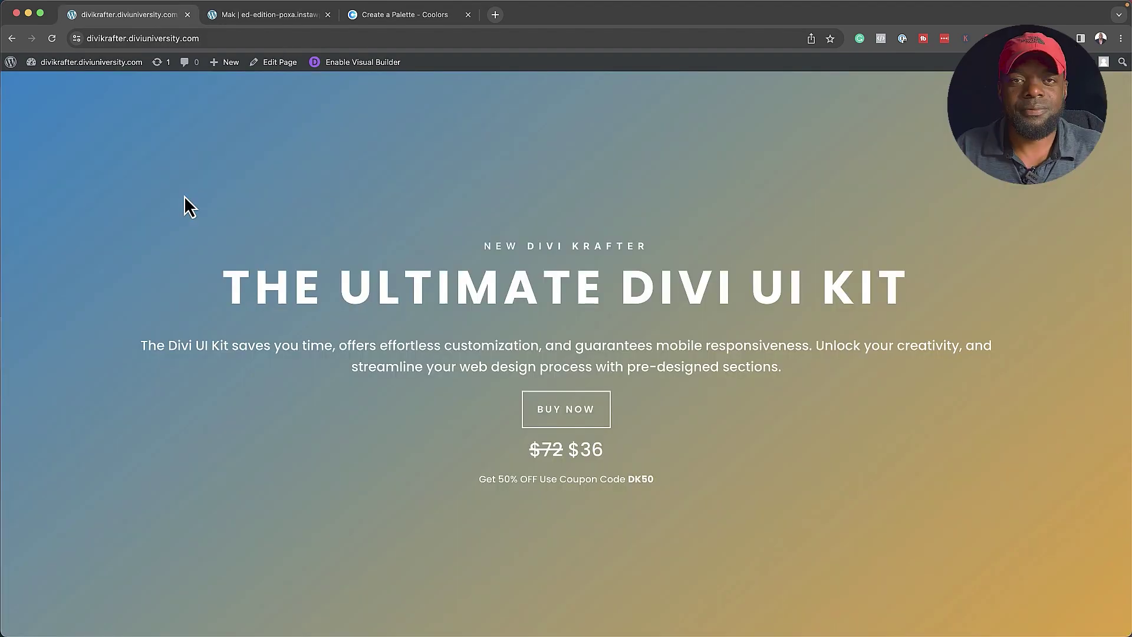